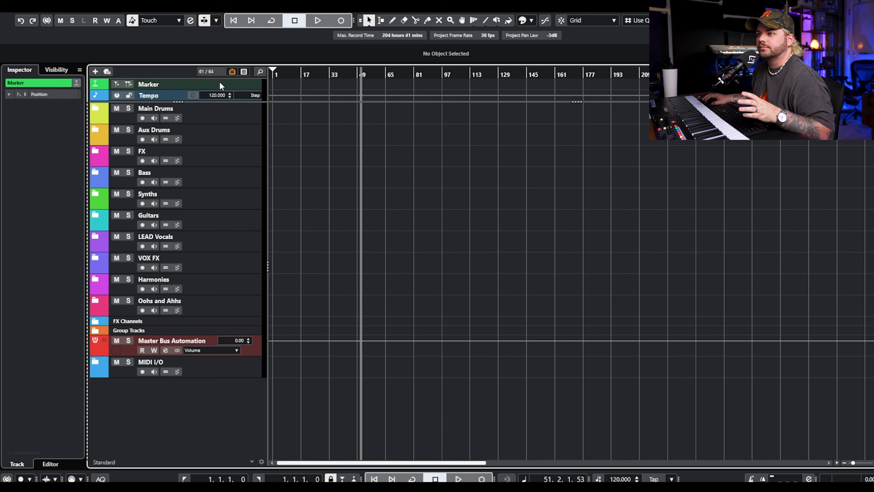
# Add two position markers on the marker track, one at about bar 8 and one at about bar 21
pyautogui.click(286, 75)
pyautogui.click(116, 84)
pyautogui.click(309, 74)
pyautogui.click(116, 84)
# Open the Markers window and name the marker at bar 21 VERSE
pyautogui.click(58, 73)
pyautogui.click(21, 70)
pyautogui.click(77, 83)
pyautogui.click(426, 237)
pyautogui.doubleClick(442, 227)
pyautogui.write('VEER')
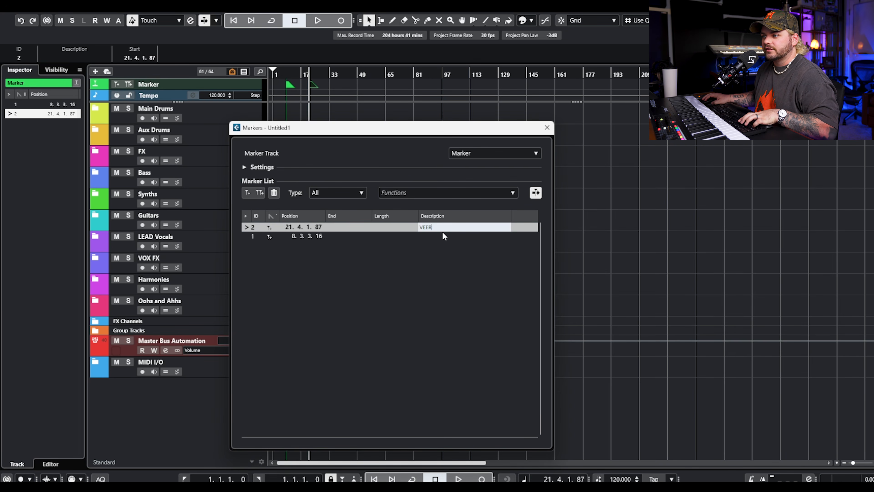
pyautogui.press('BackSpace')
pyautogui.press('BackSpace')
pyautogui.write('RSE')
pyautogui.press('Return')
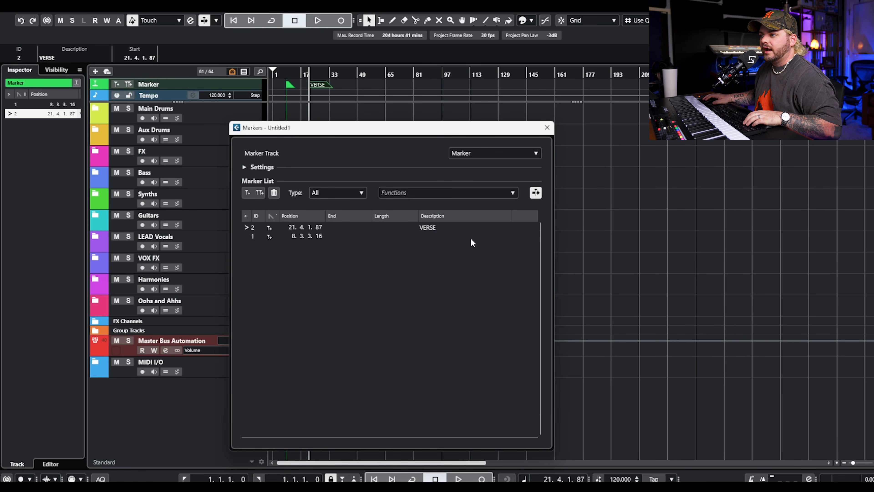
# Name the marker at bar 8 CHORUS and close the Markers window
pyautogui.doubleClick(471, 239)
pyautogui.write('CHPO')
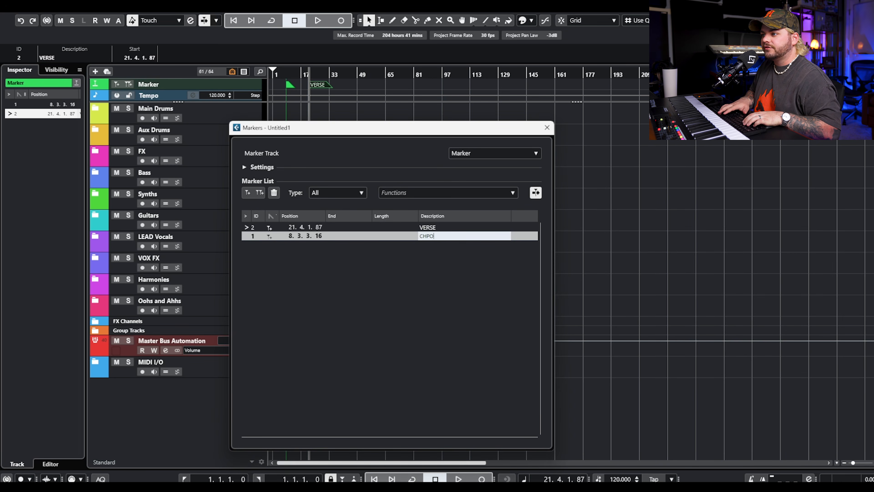
pyautogui.press('BackSpace')
pyautogui.press('BackSpace')
pyautogui.write('ORUS')
pyautogui.press('Return')
pyautogui.click(547, 128)
pyautogui.click(292, 85)
pyautogui.click(322, 87)
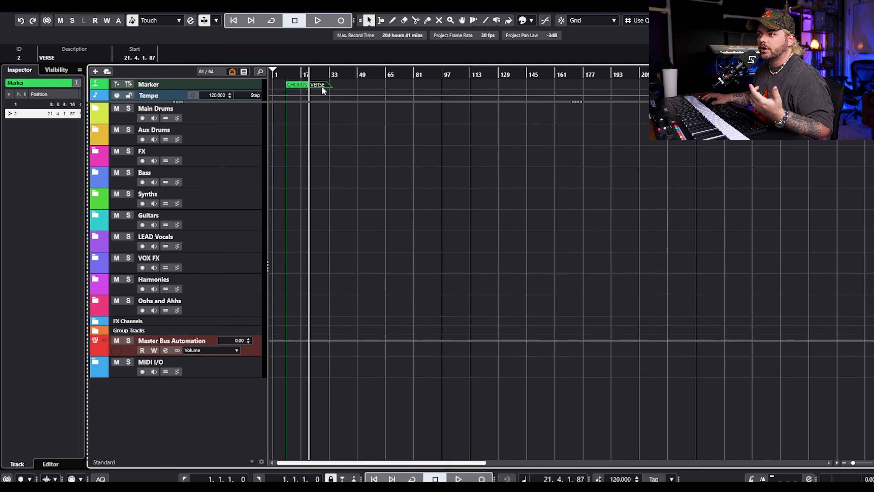
# Delete both the CHORUS and VERSE markers from the marker track
pyautogui.scroll(4, 330, 104)
pyautogui.scroll(-2, 325, 108)
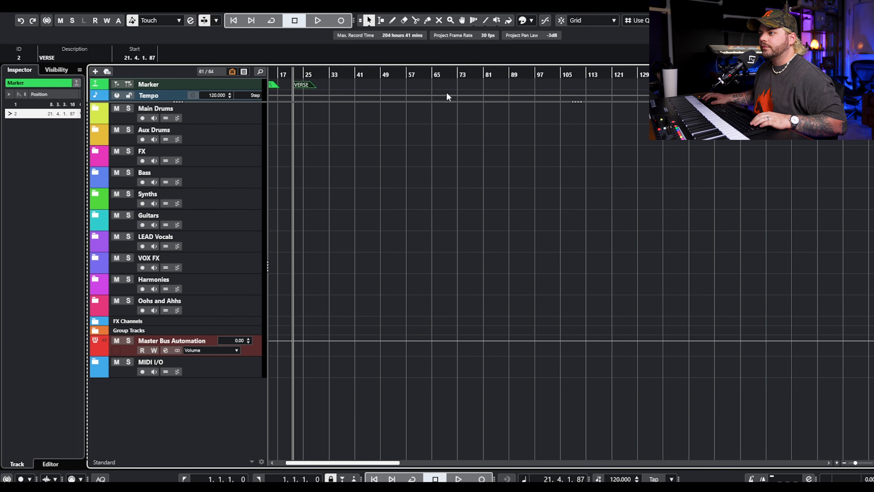
pyautogui.scroll(-1, 344, 93)
pyautogui.moveTo(354, 88); pyautogui.dragTo(224, 79)
pyautogui.press('Delete')
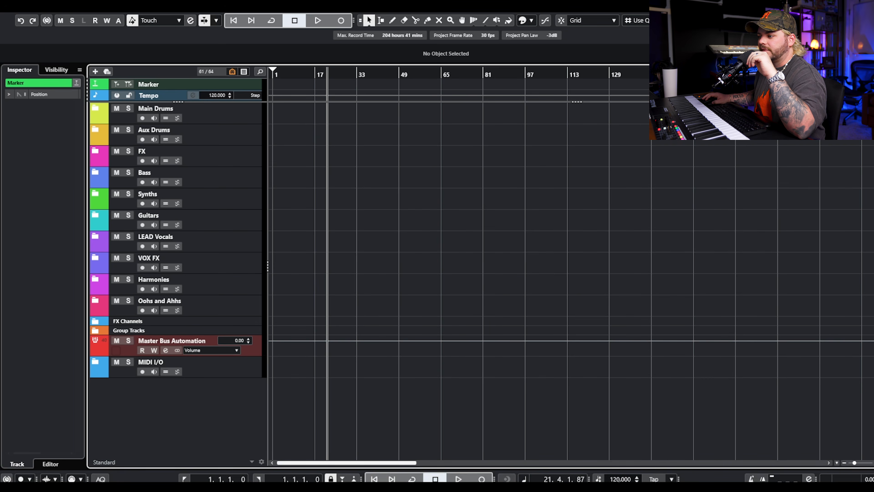
# Activate the tempo track briefly and view its curve in the Tempo Track Editor, then deactivate it again
pyautogui.click(117, 95)
pyautogui.hotkey('ctrl', 't')
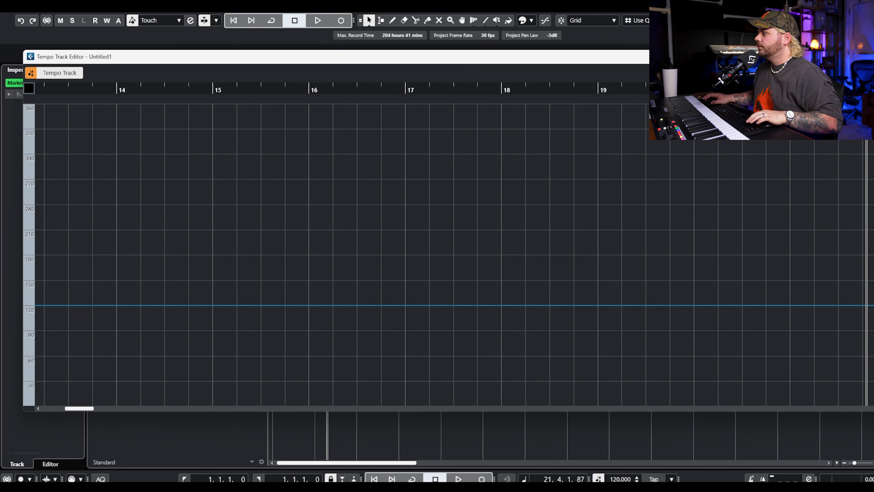
pyautogui.hotkey('ctrl', 't')
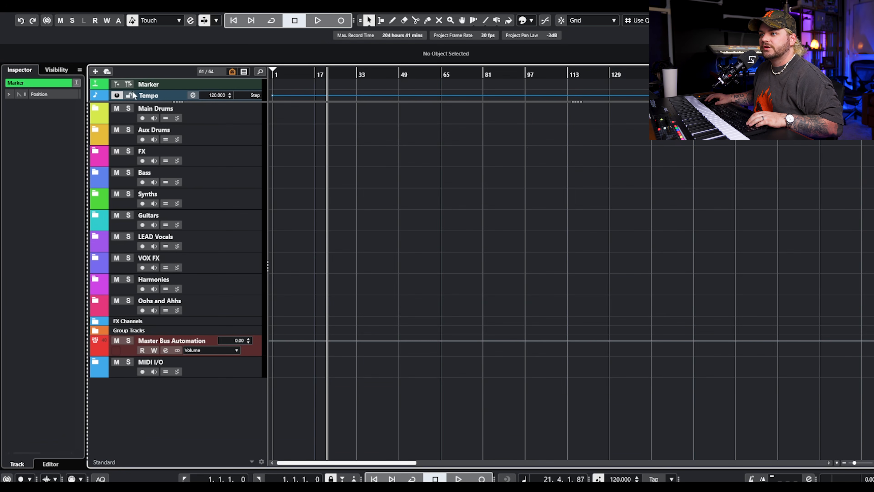
pyautogui.click(120, 96)
# Move the divider beneath the Marker and Tempo tracks slightly lower
pyautogui.rightClick(152, 101)
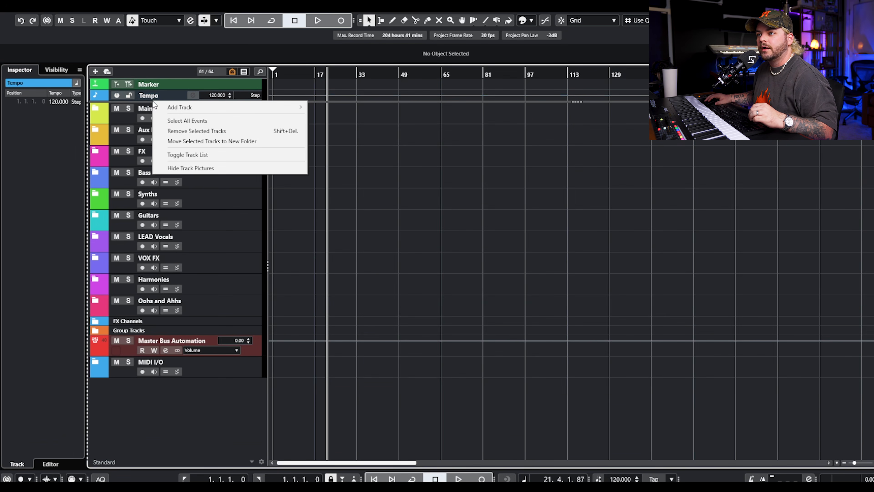
pyautogui.click(96, 101)
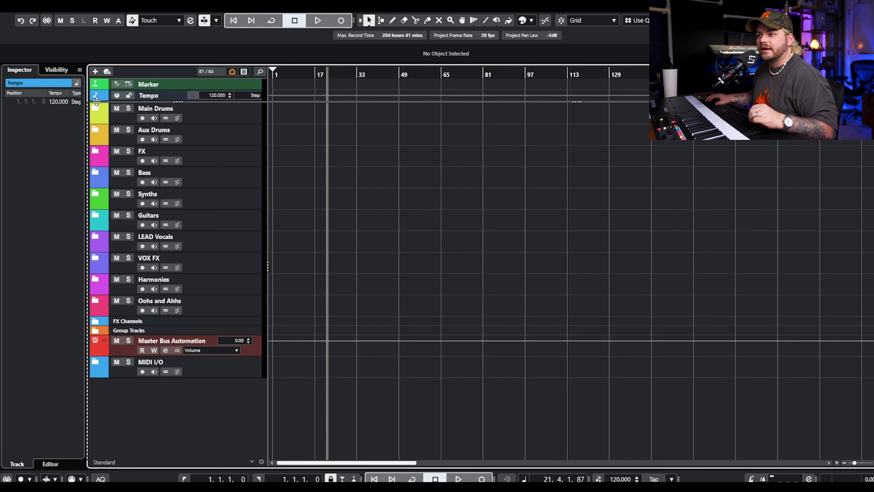
pyautogui.moveTo(96, 102); pyautogui.dragTo(98, 105)
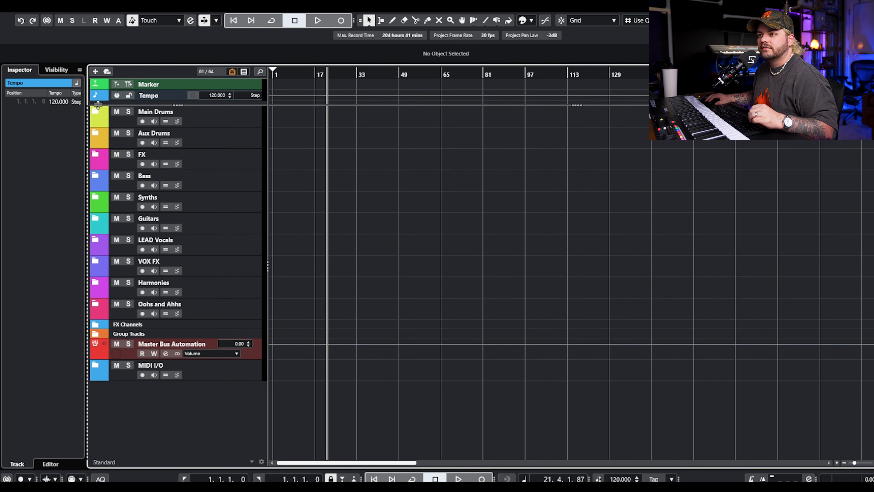
# Expand the Group Tracks and FX Channels folders to view their contents, and collapse both again
pyautogui.click(95, 333)
pyautogui.click(95, 324)
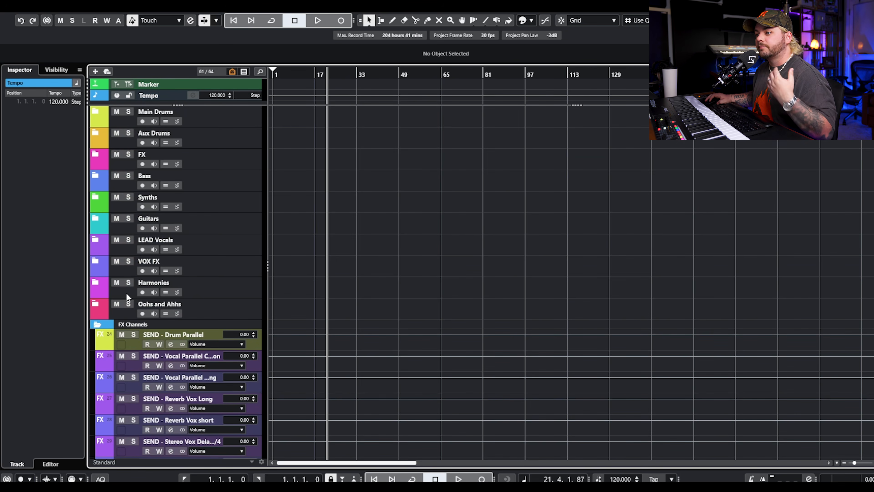
pyautogui.click(98, 325)
pyautogui.click(97, 334)
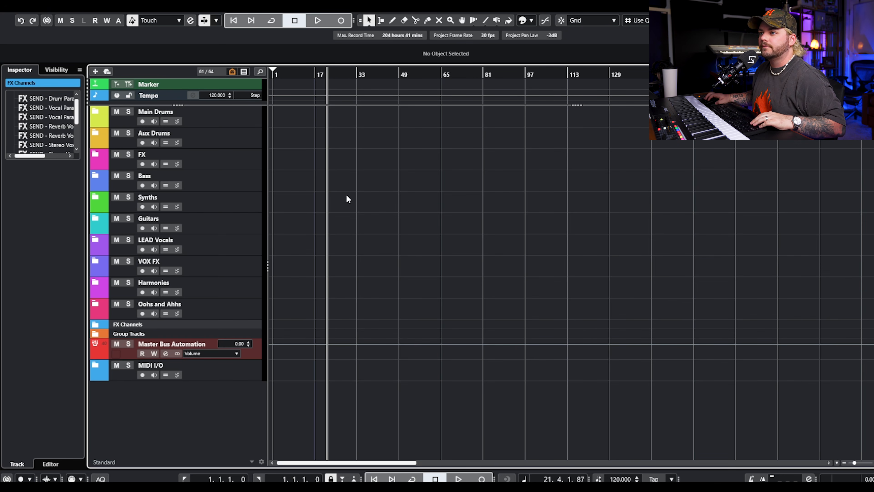
# Move the divider beneath the Marker and Tempo tracks back up close to the Tempo track
pyautogui.press('h')
pyautogui.press('h')
pyautogui.press('h')
pyautogui.press('h')
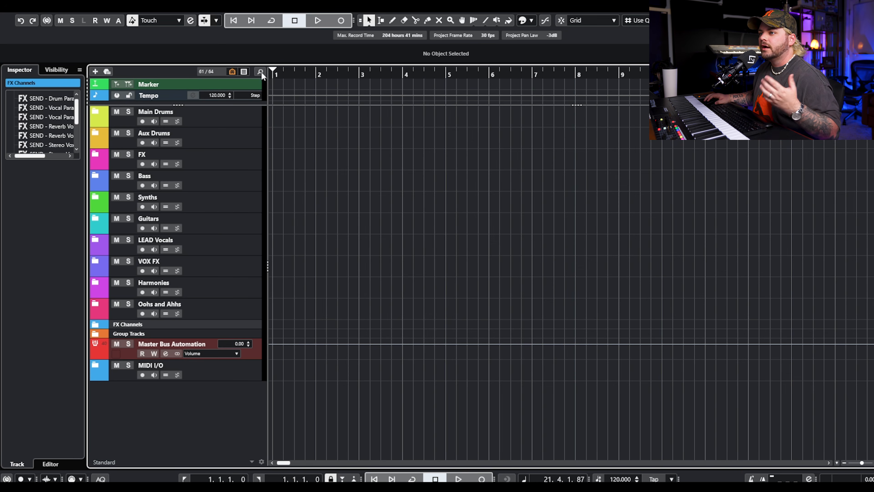
pyautogui.click(254, 83)
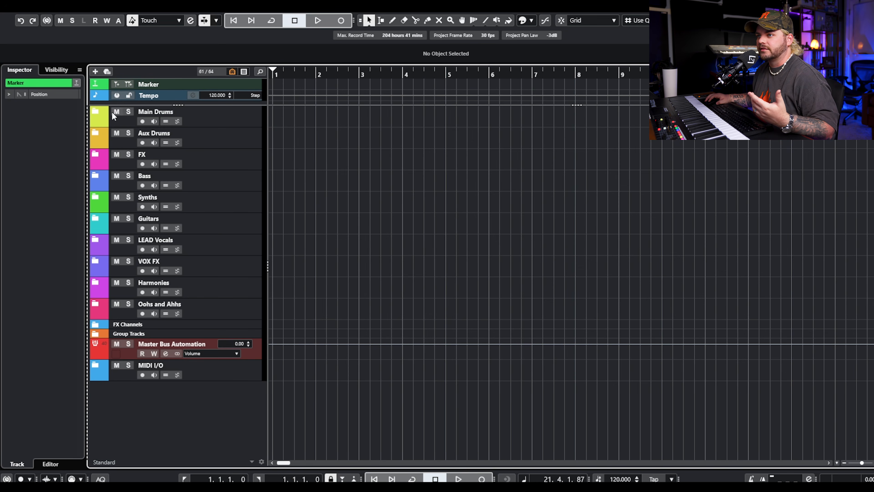
pyautogui.moveTo(225, 105); pyautogui.dragTo(227, 102)
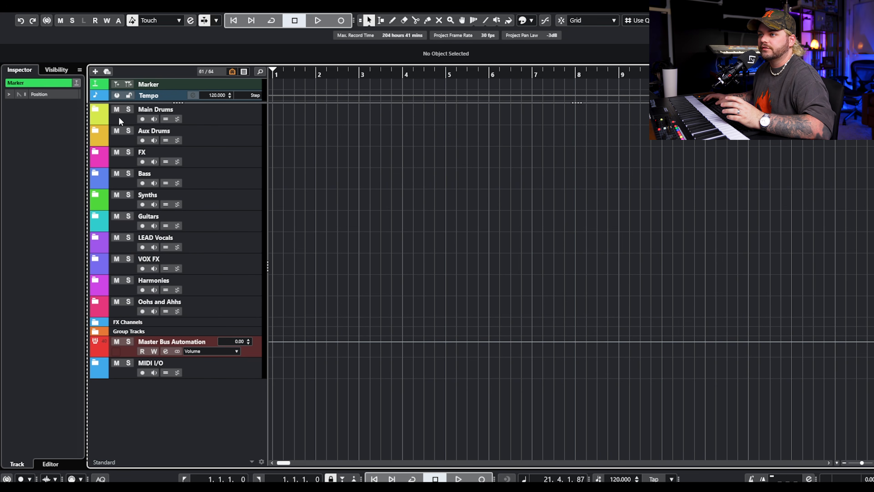
# Expand the Main Drums, Aux Drums, FX, Bass and Synths folder tracks
pyautogui.click(96, 110)
pyautogui.click(99, 182)
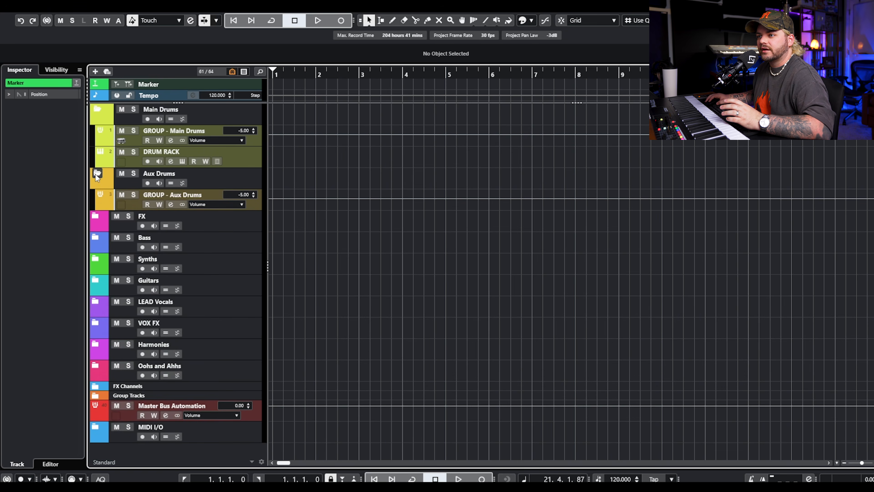
pyautogui.click(96, 216)
pyautogui.click(92, 266)
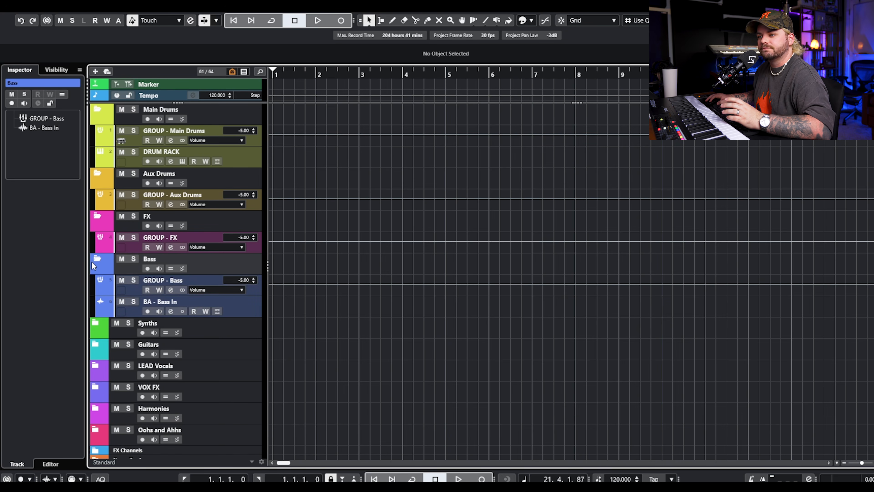
pyautogui.click(99, 325)
# Expand the Guitars, LEAD Vocals, VOX FX, Harmonies and Oohs and Ahhs folder tracks
pyautogui.scroll(-3, 128, 302)
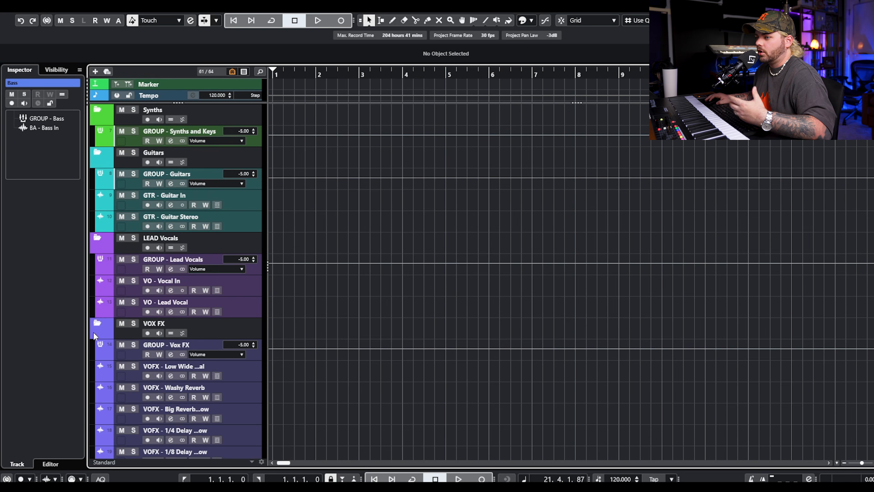
pyautogui.scroll(-4, 93, 331)
pyautogui.click(95, 341)
pyautogui.scroll(-2, 95, 342)
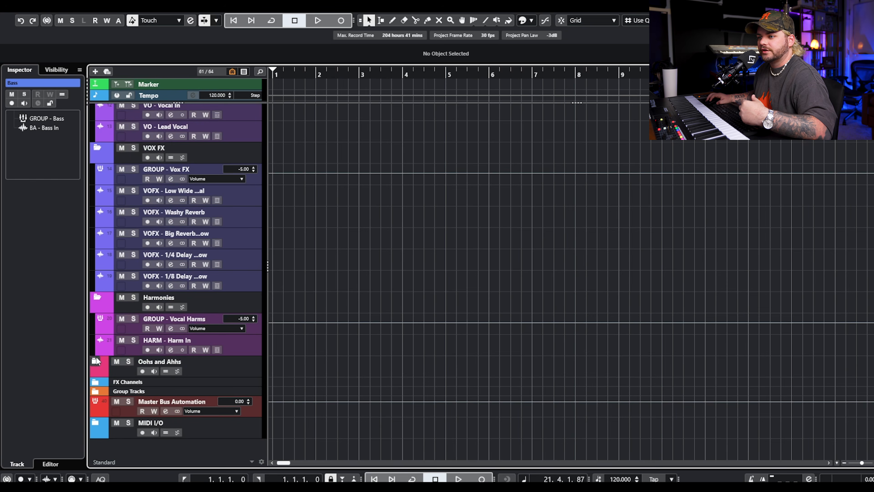
pyautogui.click(95, 362)
pyautogui.scroll(-2, 144, 404)
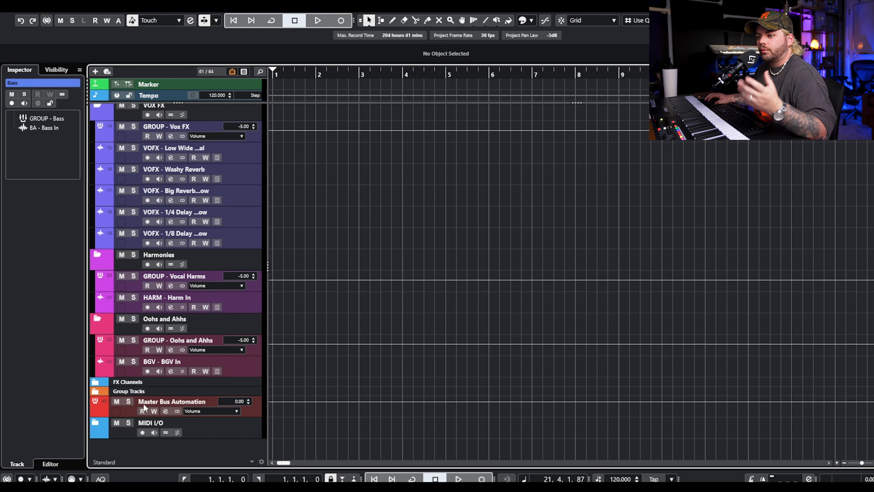
# Expand the FX Channels and Group Tracks folders to show their send and group tracks
pyautogui.click(92, 383)
pyautogui.scroll(-5, 91, 385)
pyautogui.click(95, 391)
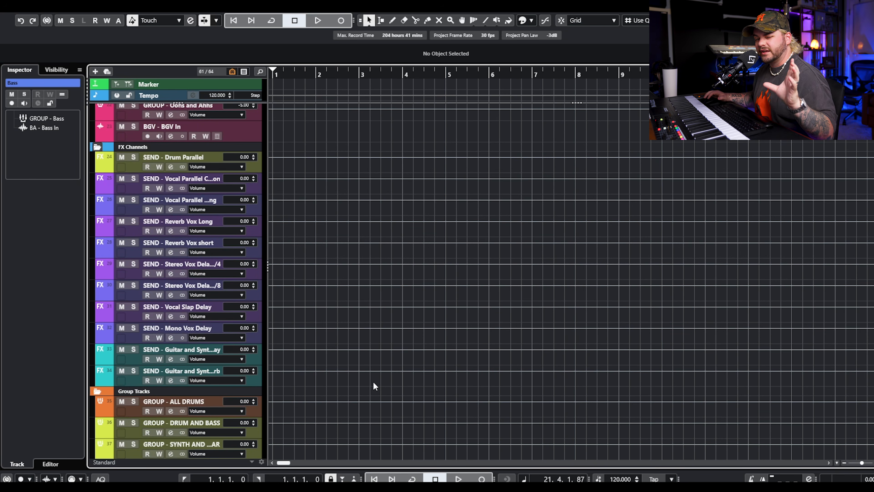
pyautogui.scroll(-3, 375, 382)
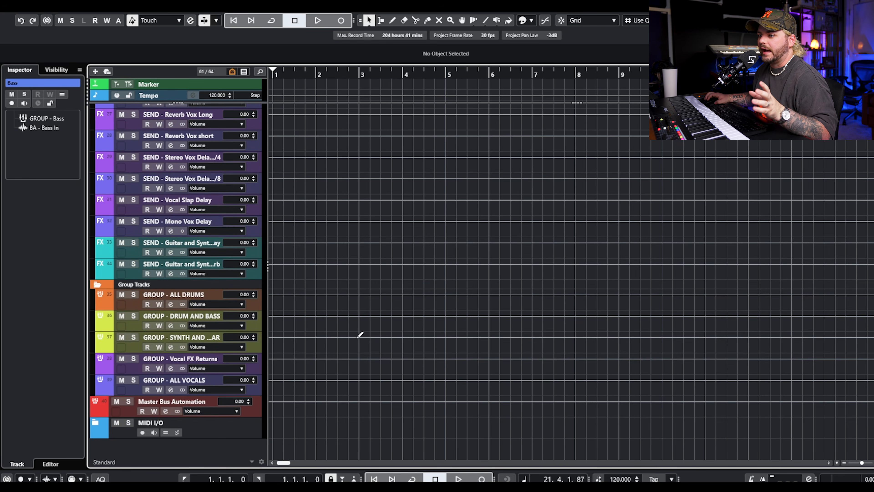
# Select the Main Drums folder track and collapse and re-expand it several times, leaving it expanded
pyautogui.scroll(15, 353, 319)
pyautogui.click(254, 113)
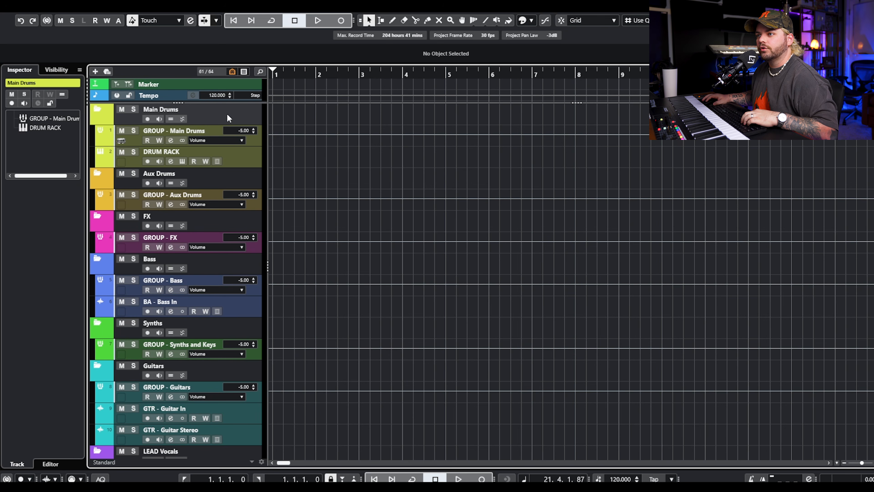
pyautogui.doubleClick(170, 108)
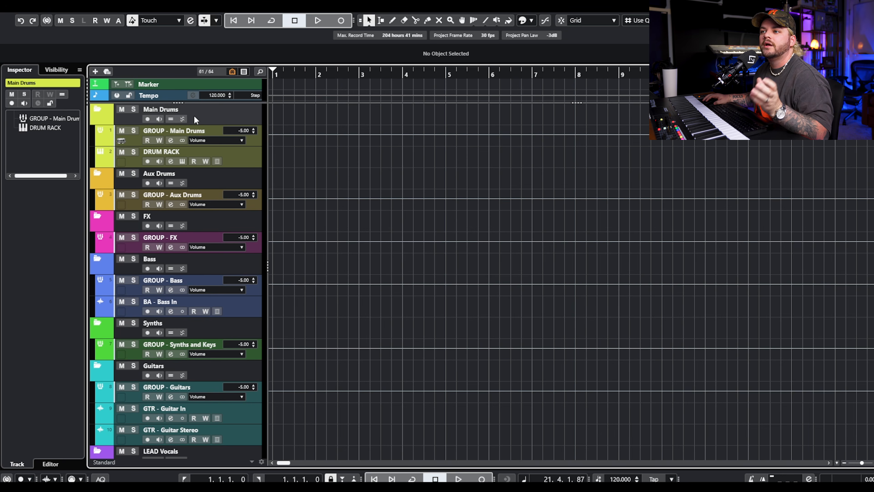
pyautogui.click(97, 110)
pyautogui.click(97, 110)
pyautogui.click(97, 111)
pyautogui.click(97, 111)
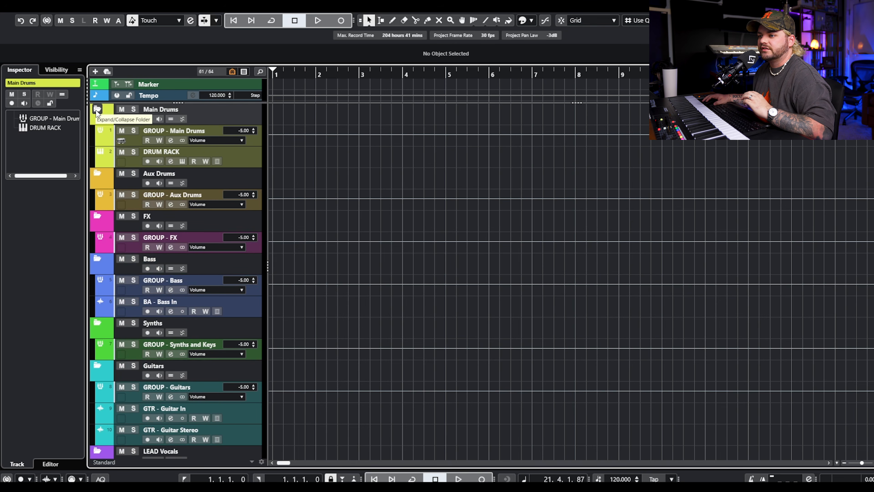
pyautogui.click(97, 111)
pyautogui.click(96, 111)
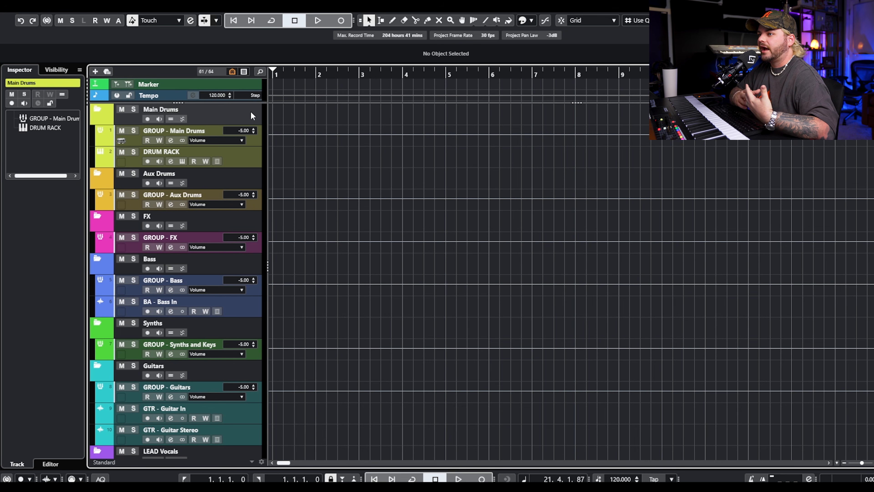
# Inspect the routing of the GROUP - Main Drums track and the DRUM RACK track
pyautogui.click(250, 139)
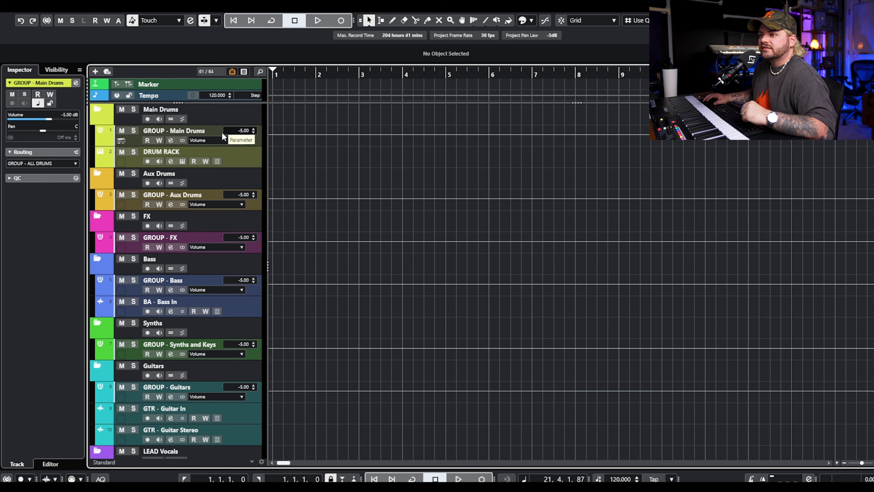
pyautogui.click(237, 152)
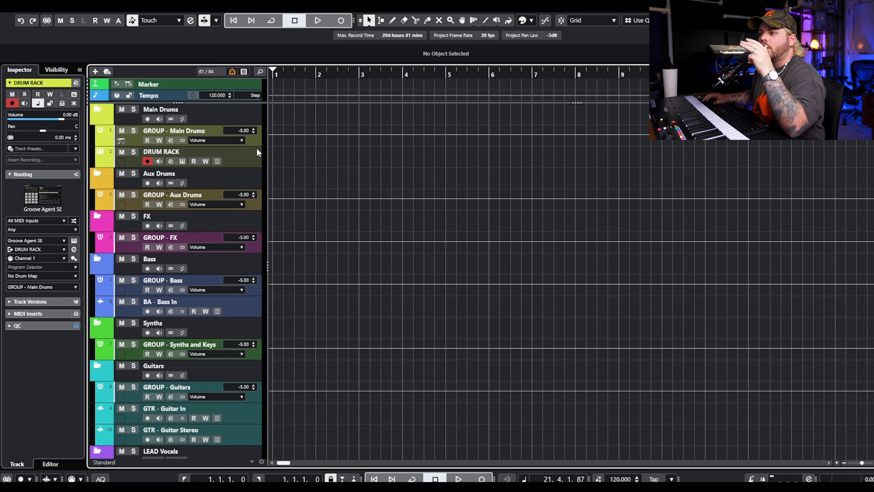
pyautogui.click(280, 146)
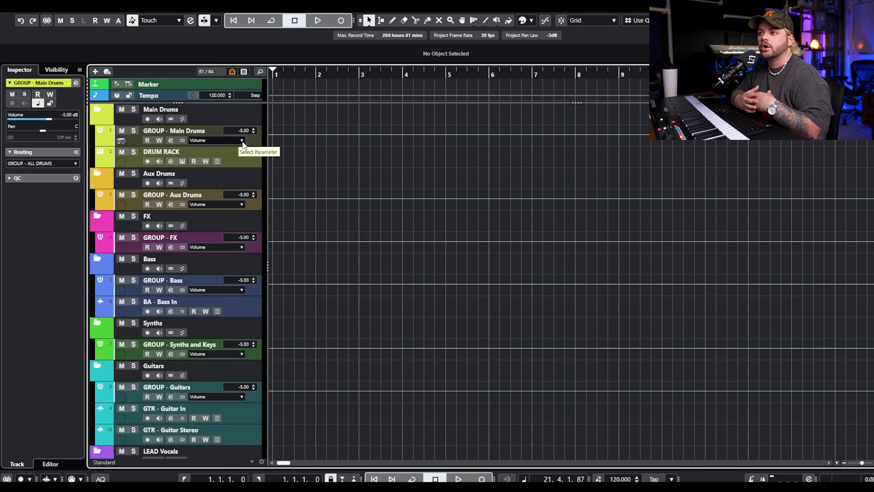
pyautogui.click(187, 155)
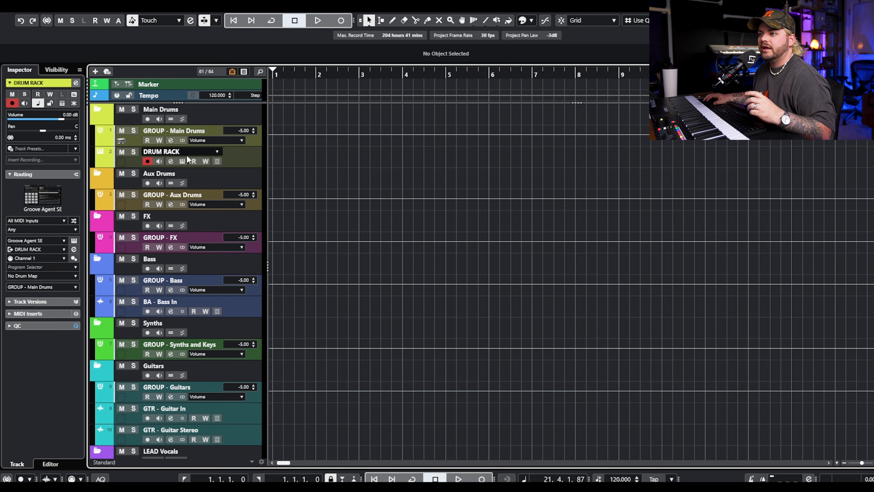
# View the Groove Agent SE instrument window of the DRUM RACK track and close it
pyautogui.click(171, 161)
pyautogui.click(171, 161)
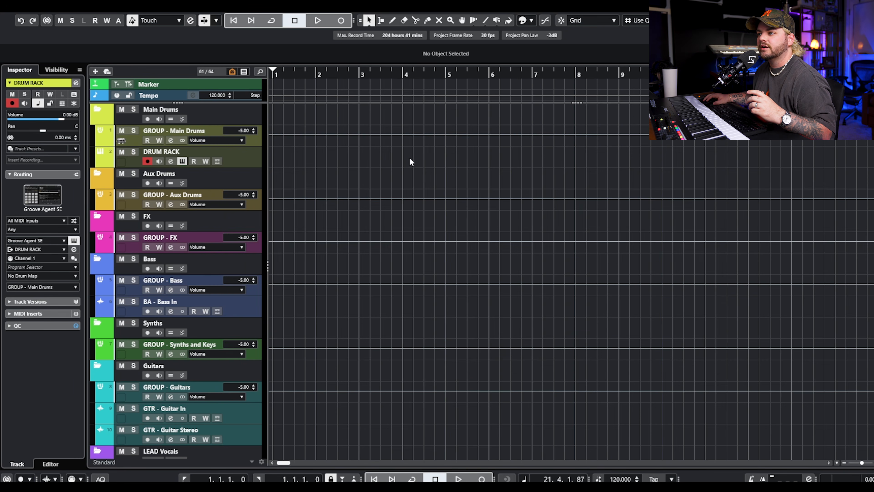
pyautogui.moveTo(335, 130); pyautogui.dragTo(367, 132)
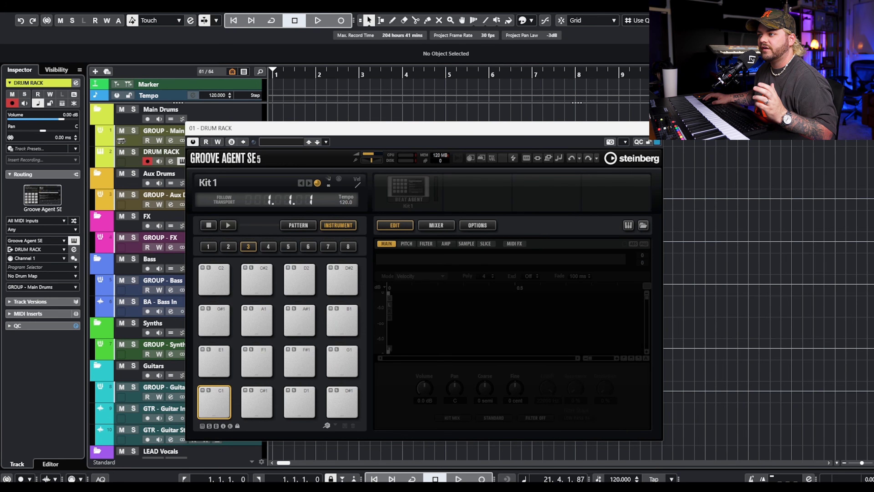
pyautogui.click(654, 128)
# Open the DRUM RACK channel settings and check its output routing options without changing them
pyautogui.click(171, 161)
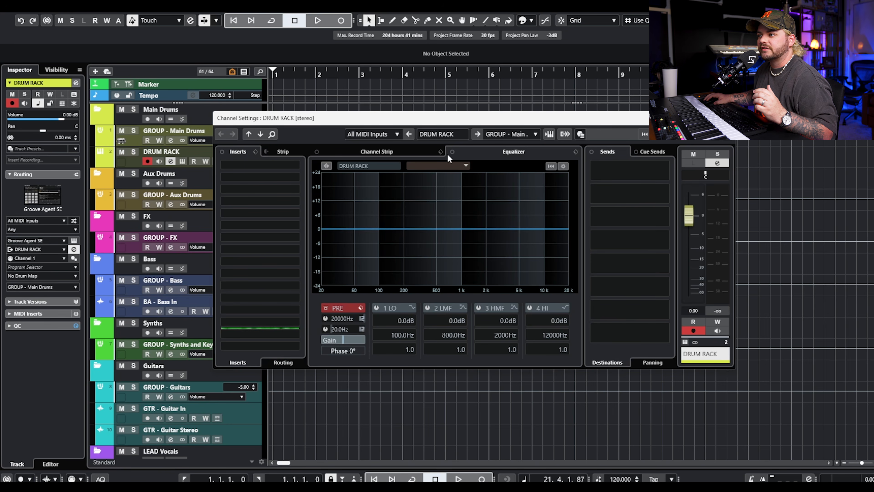
pyautogui.click(507, 135)
pyautogui.click(742, 150)
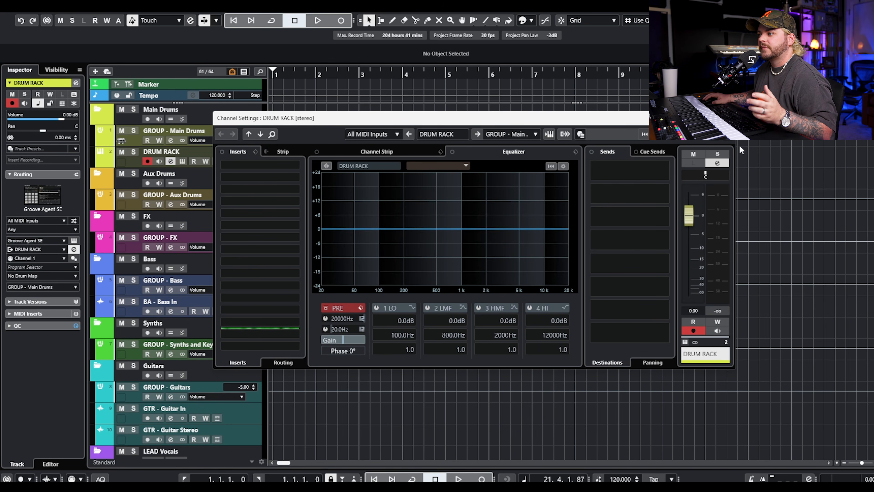
# Close the DRUM RACK channel settings and review the Main Drums folder with its group and instrument tracks
pyautogui.click(727, 118)
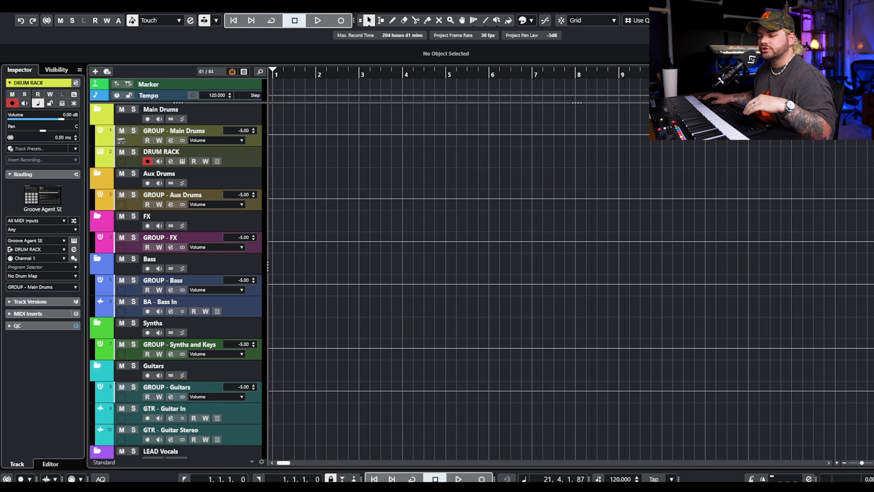
pyautogui.click(252, 138)
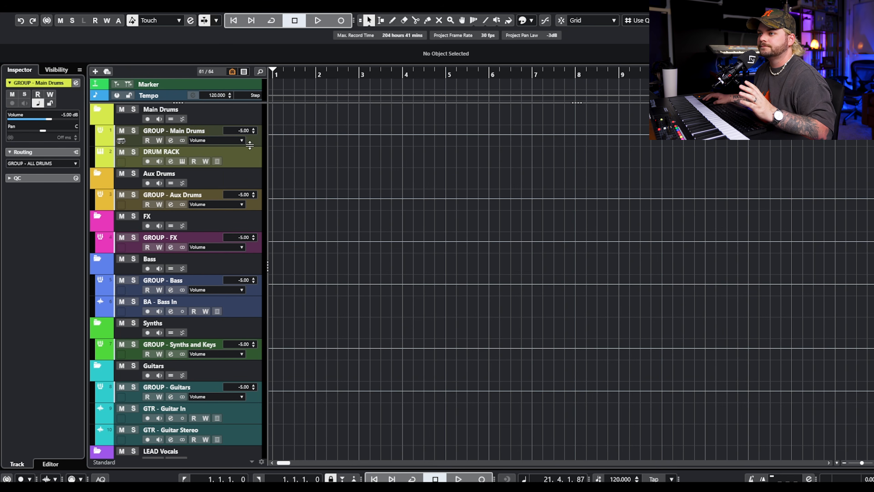
pyautogui.click(97, 109)
pyautogui.click(98, 110)
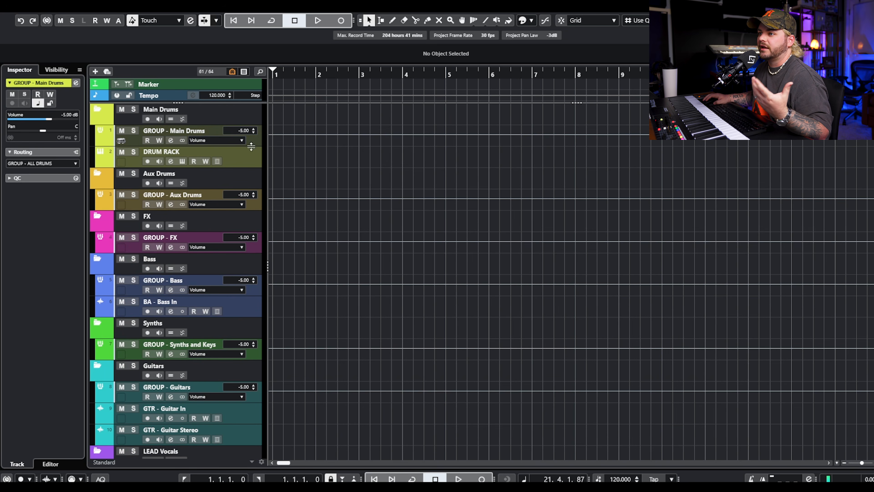
pyautogui.click(251, 158)
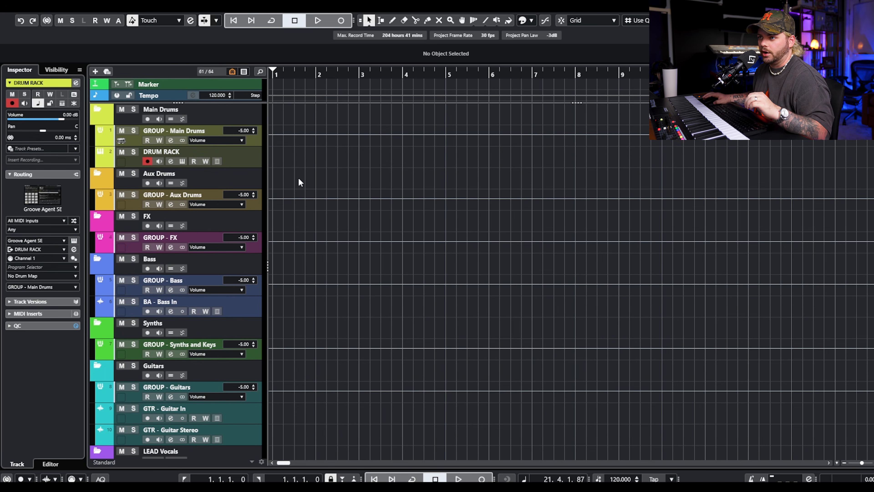
# Compare the routing of the GROUP - Aux Drums track with the GROUP - Main Drums and DRUM RACK tracks
pyautogui.click(255, 180)
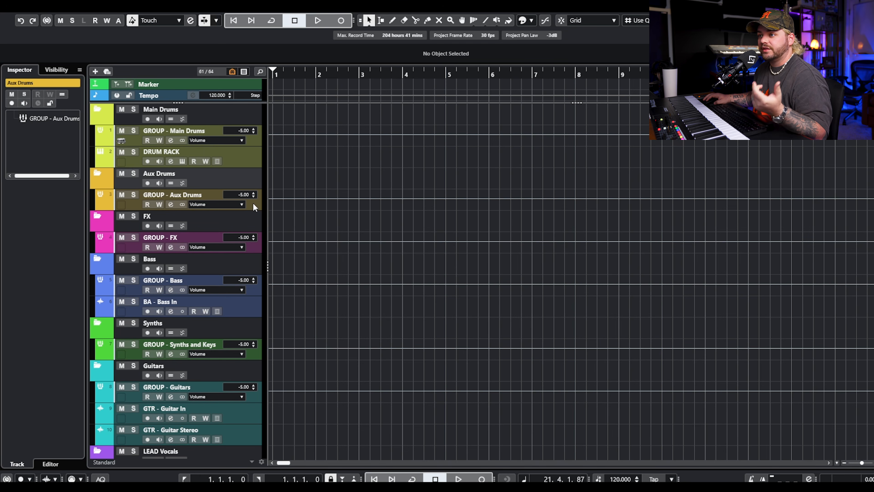
pyautogui.click(253, 203)
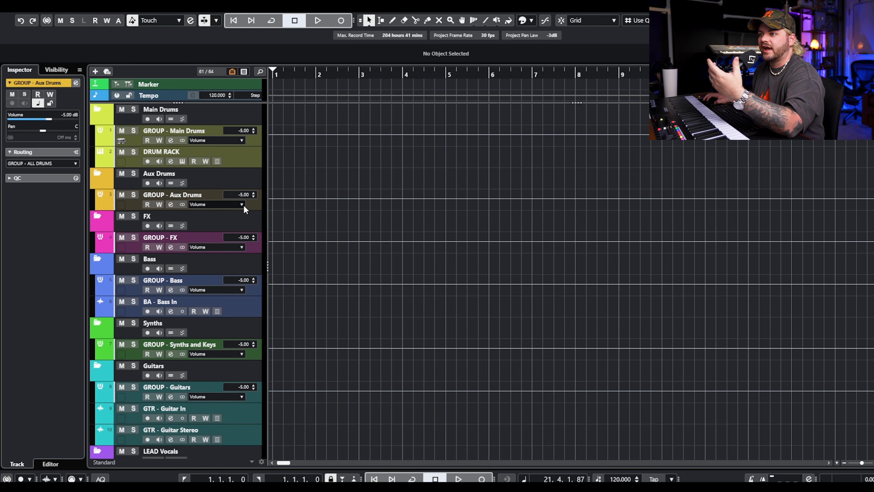
pyautogui.click(250, 140)
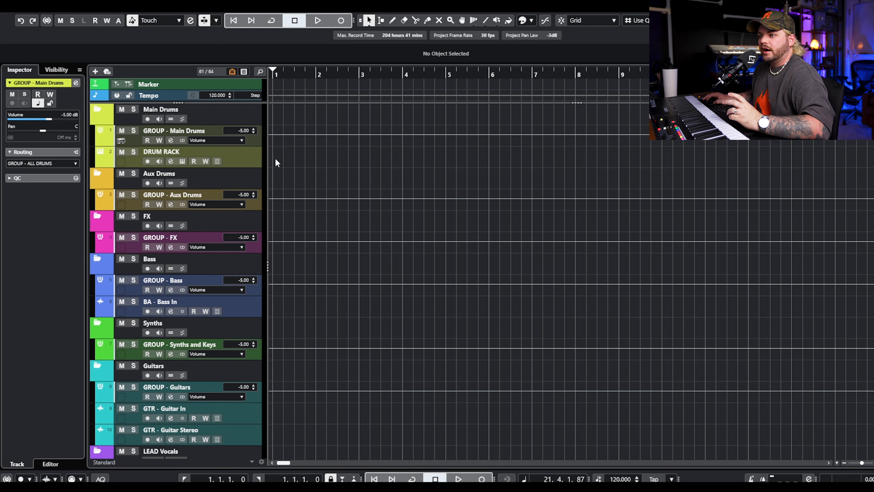
pyautogui.click(241, 156)
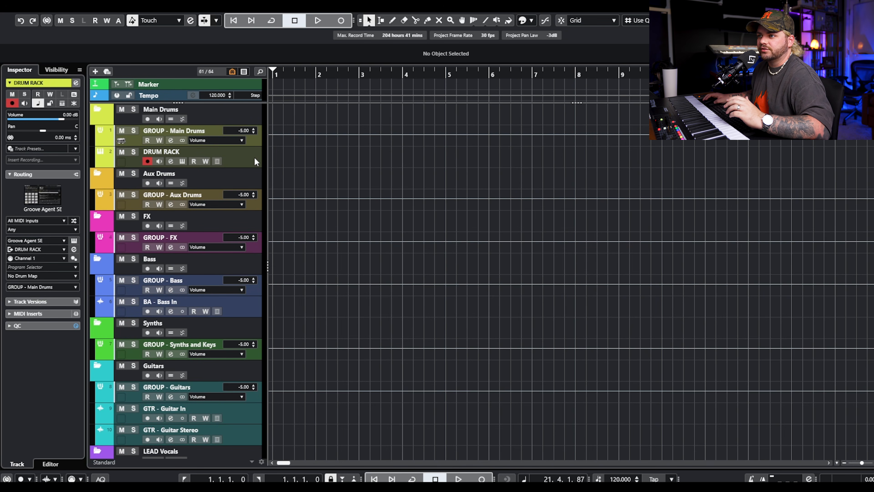
pyautogui.click(178, 163)
pyautogui.click(178, 163)
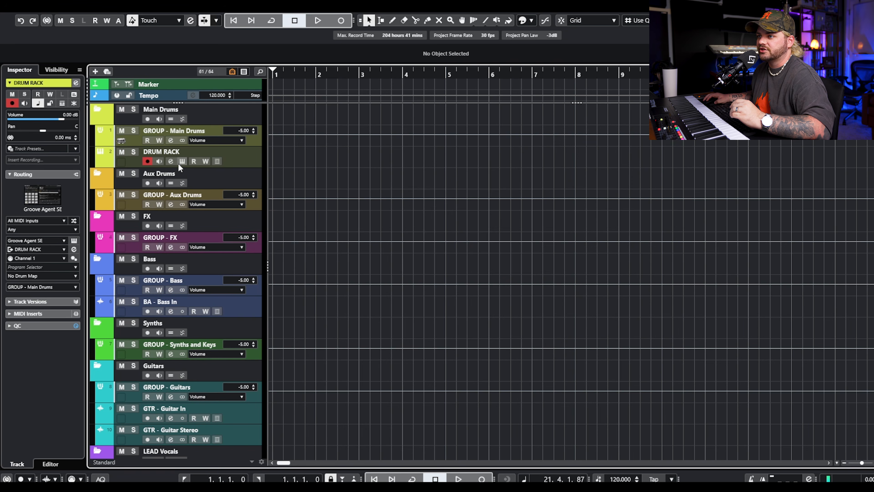
# Check the output routing of the GROUP - Aux Drums and GROUP - FX tracks
pyautogui.click(251, 214)
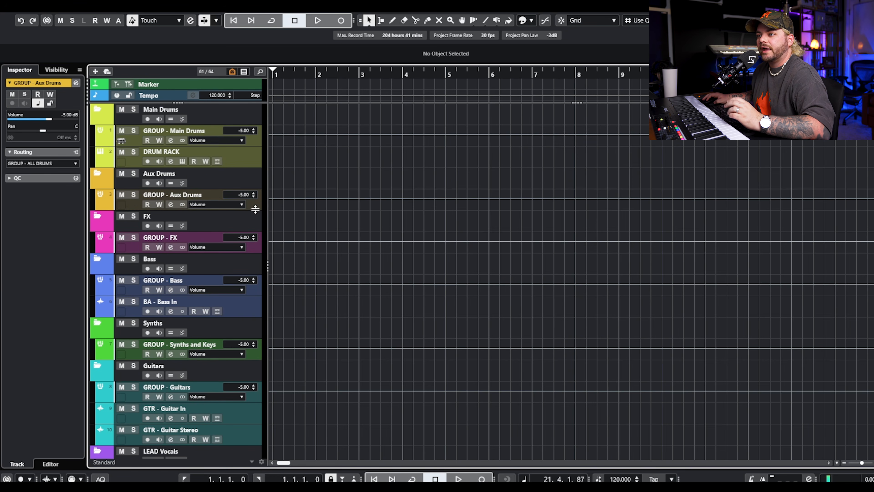
pyautogui.click(252, 246)
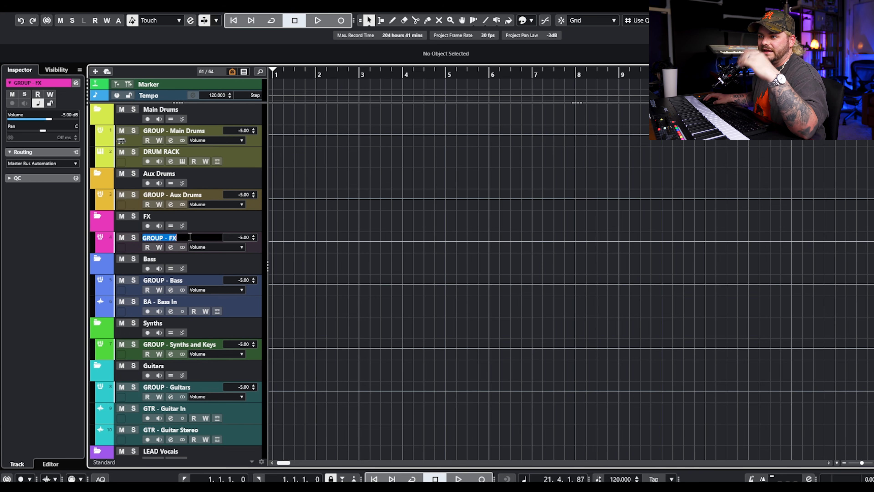
# Inspect the Bass folder and the output routing of its GROUP - Bass track
pyautogui.scroll(-3, 253, 249)
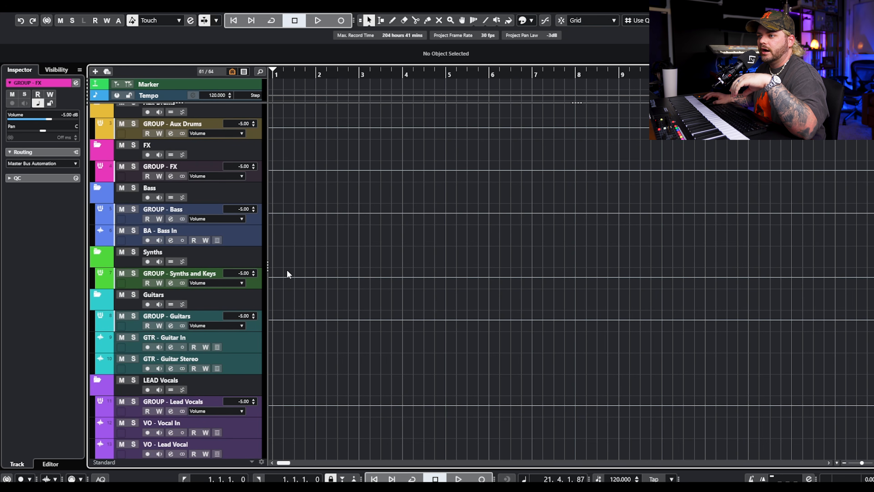
pyautogui.click(253, 223)
pyautogui.click(232, 192)
pyautogui.click(259, 223)
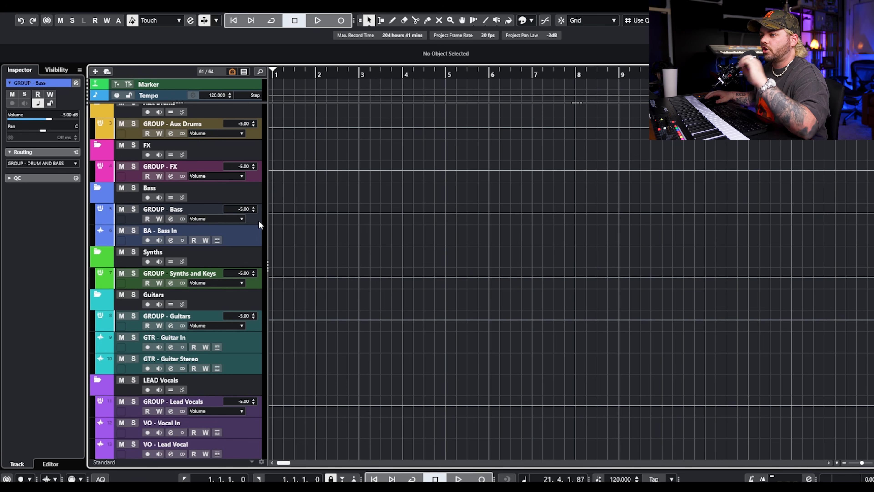
pyautogui.click(170, 220)
pyautogui.click(169, 219)
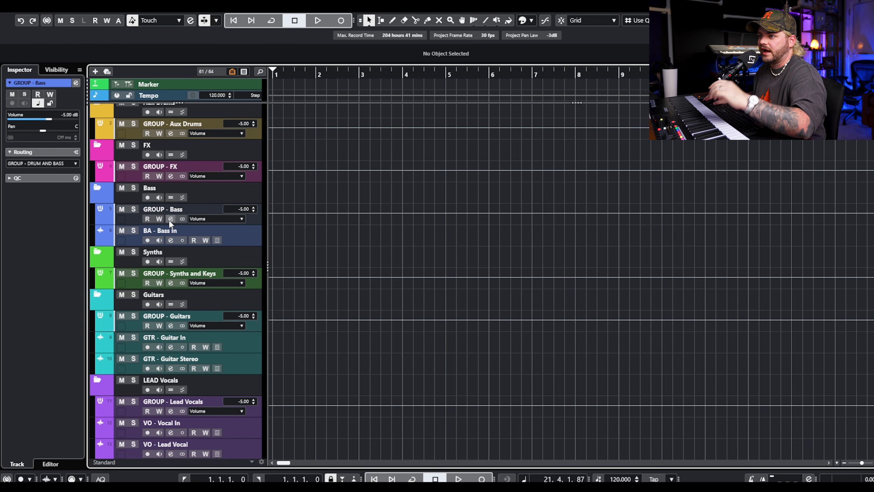
# Add one Analog Lab V instrument track below GROUP - Synths and Keys, with its audio output routed to GROUP - Synths and Keys
pyautogui.scroll(-3, 298, 261)
pyautogui.click(256, 211)
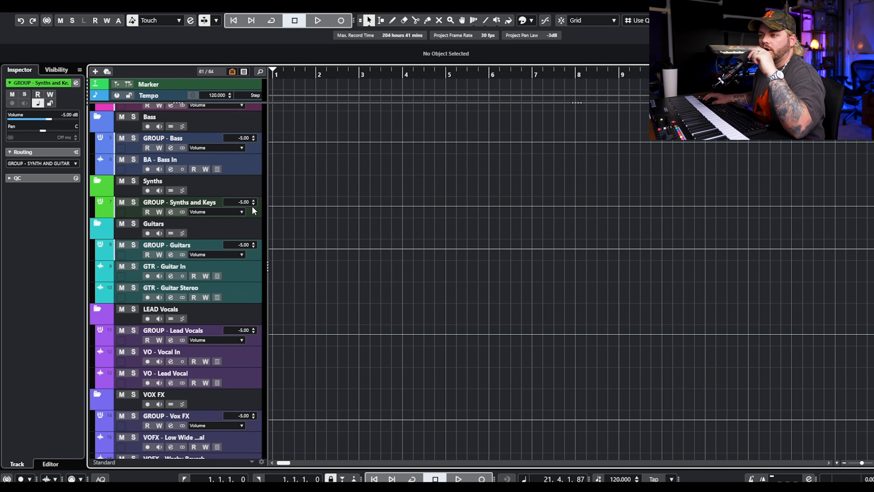
pyautogui.rightClick(253, 207)
pyautogui.moveTo(278, 215)
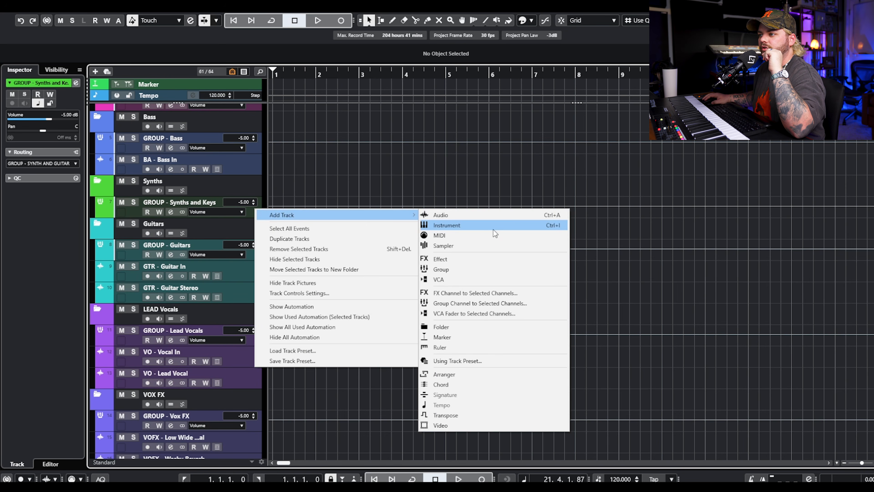
pyautogui.click(493, 230)
pyautogui.click(479, 154)
pyautogui.click(486, 227)
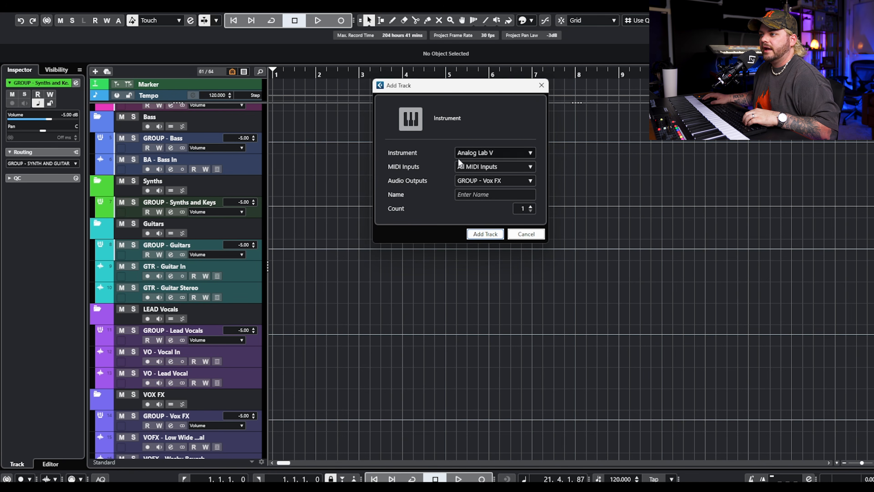
pyautogui.click(478, 179)
pyautogui.click(520, 427)
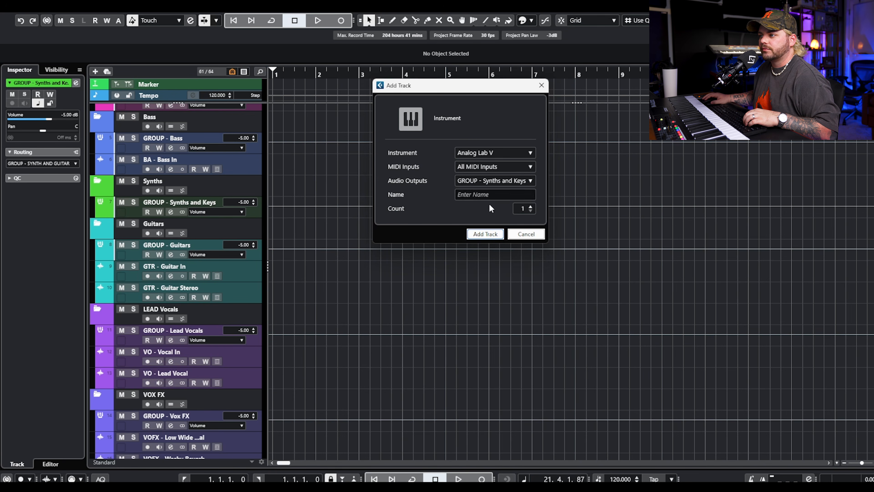
pyautogui.click(485, 234)
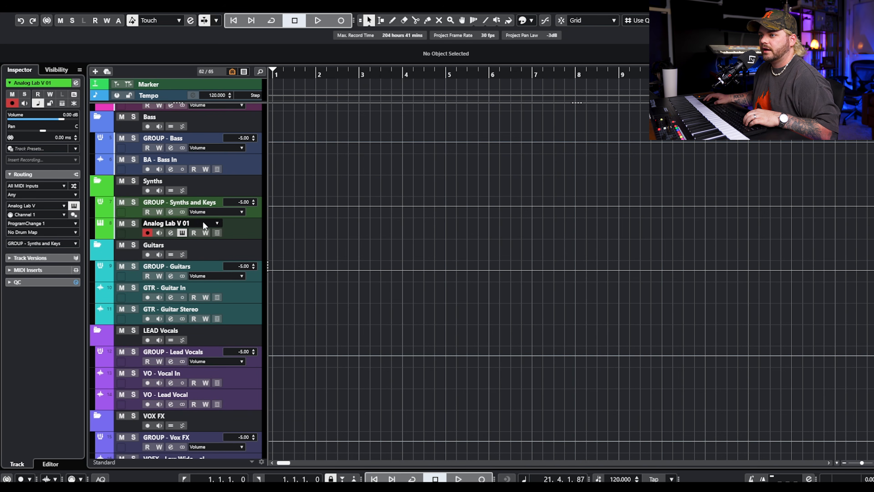
# Rename the new Analog Lab V instrument track as SYN - Pad 01
pyautogui.doubleClick(205, 224)
pyautogui.write('SYN - Pad 01')
pyautogui.press('Return')
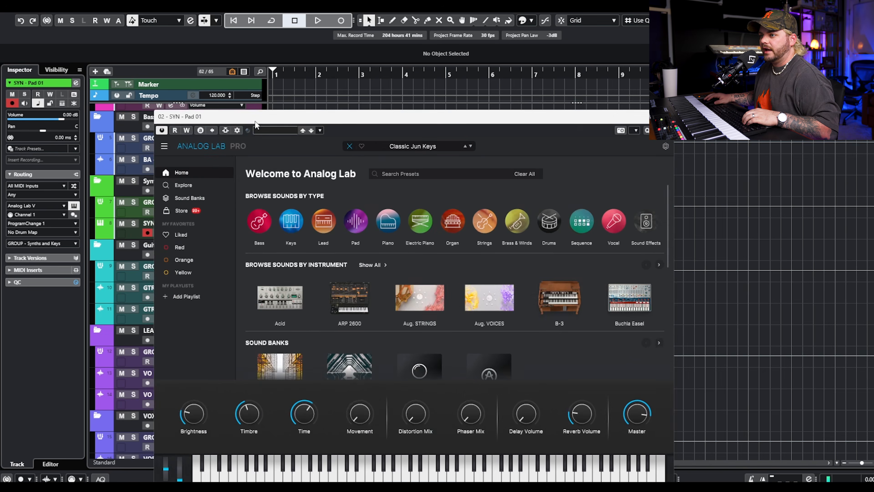
# Move the Analog Lab instrument window aside, close it and remove the SYN - Pad 01 track
pyautogui.moveTo(253, 123); pyautogui.dragTo(356, 93)
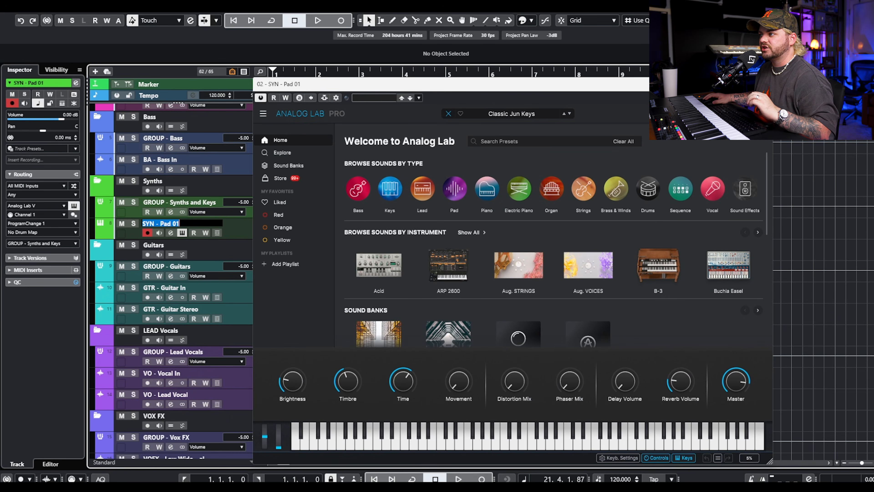
pyautogui.click(764, 84)
pyautogui.rightClick(243, 225)
pyautogui.click(278, 265)
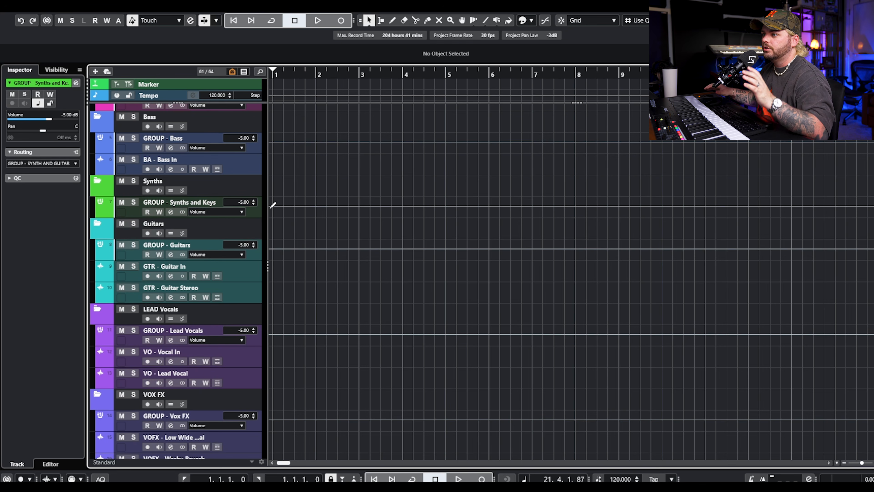
# Inspect the contents of the Guitars folder and the output routing of the GROUP - Guitars track
pyautogui.click(254, 230)
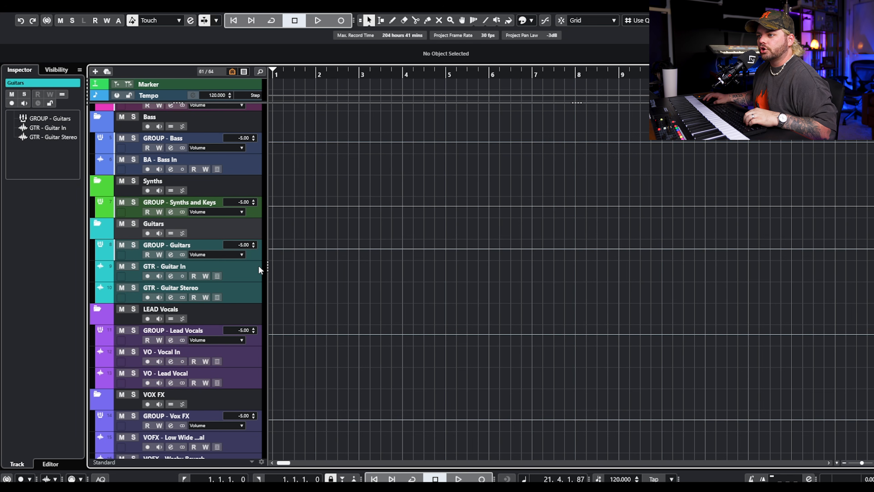
pyautogui.click(158, 256)
pyautogui.click(170, 254)
pyautogui.click(169, 254)
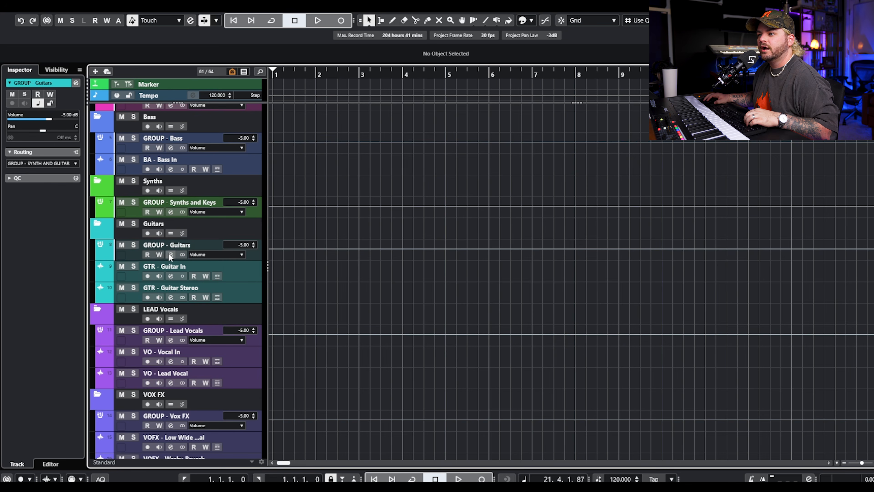
# Inspect the input and output routing of the GTR - Guitar In track
pyautogui.click(246, 273)
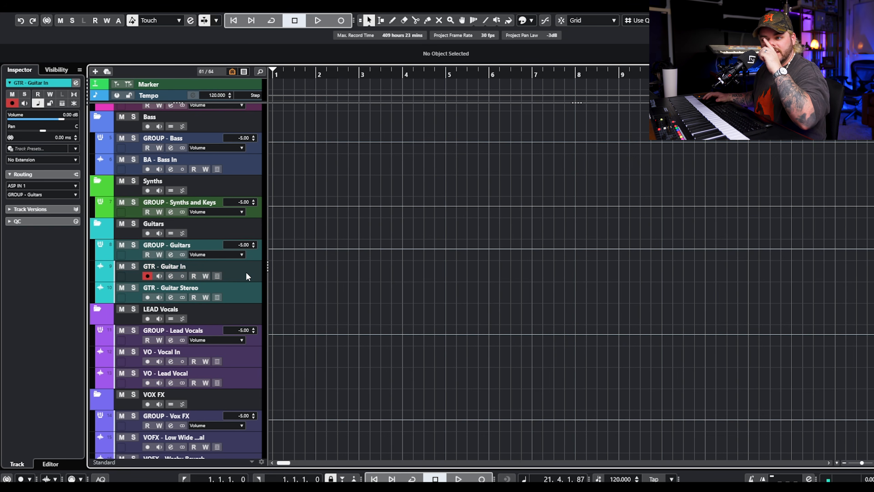
pyautogui.press('h')
pyautogui.press('h')
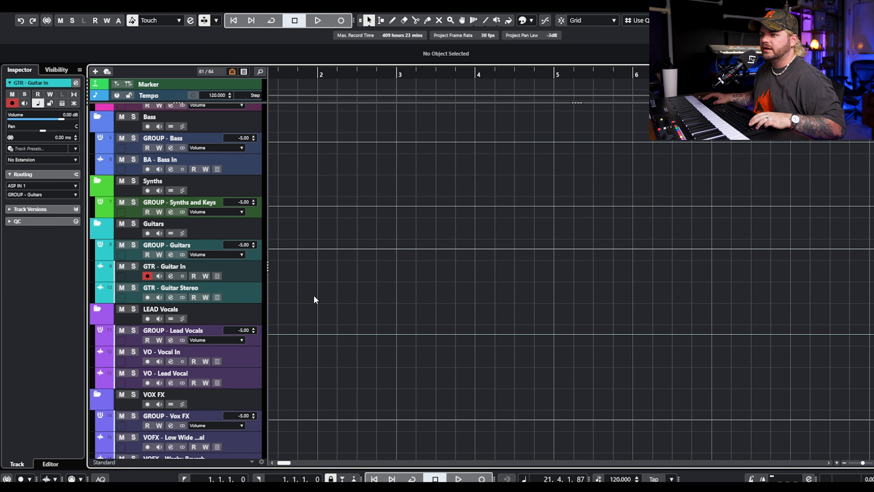
pyautogui.click(18, 185)
pyautogui.click(245, 289)
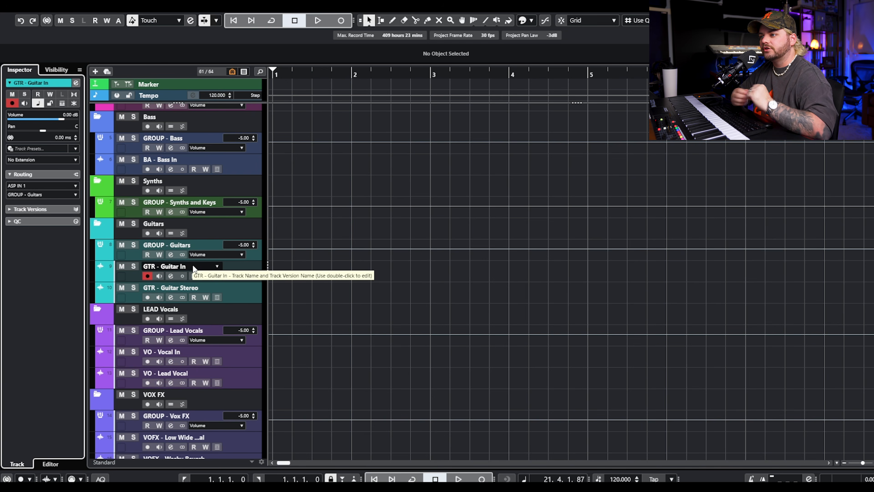
pyautogui.moveTo(303, 264); pyautogui.dragTo(362, 269)
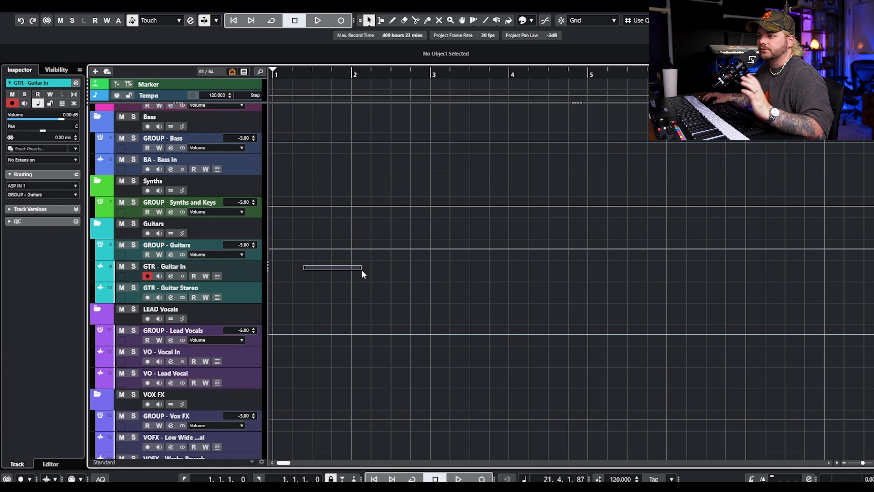
# Inspect the routing of the GTR - Guitar Stereo track, view its channel settings and close them
pyautogui.click(243, 292)
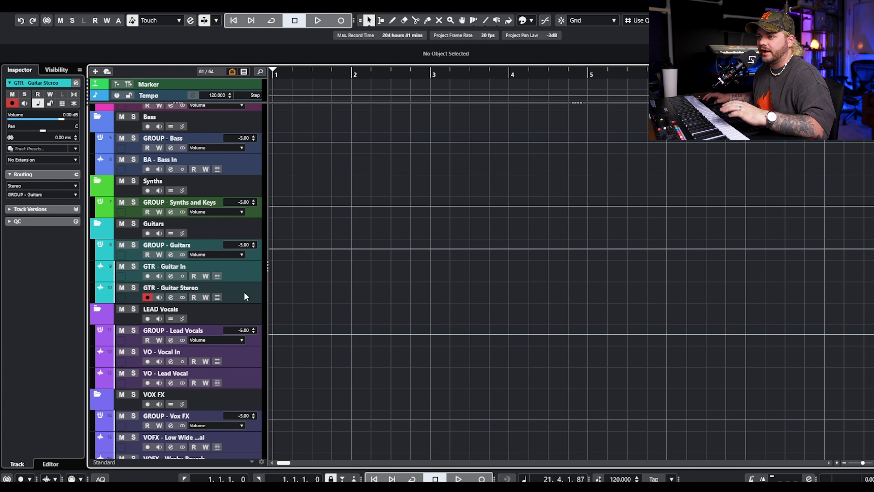
pyautogui.click(172, 299)
pyautogui.click(172, 300)
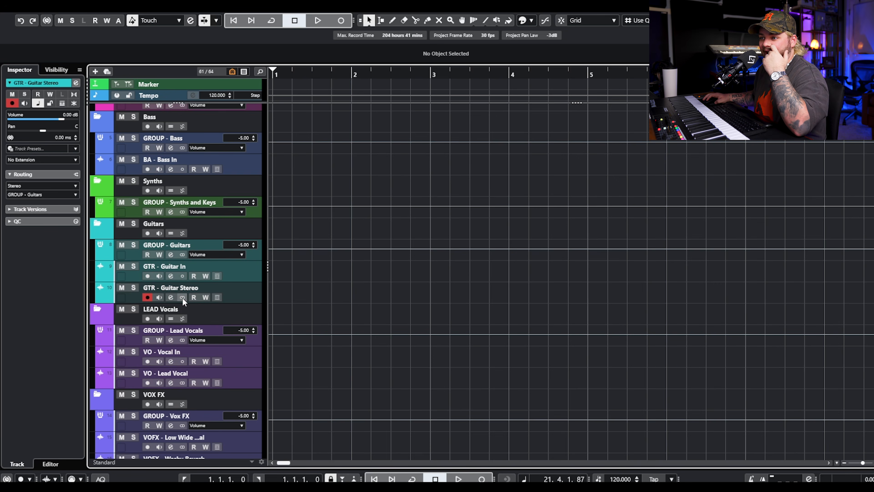
pyautogui.click(170, 297)
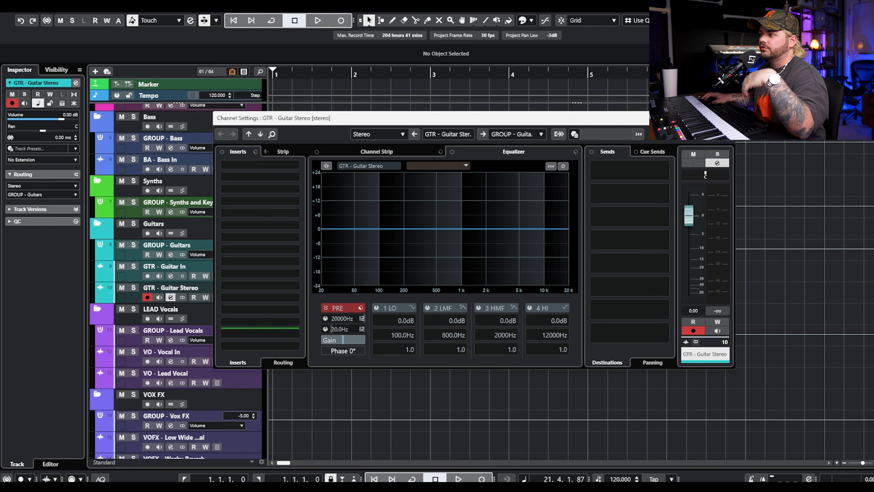
pyautogui.click(727, 118)
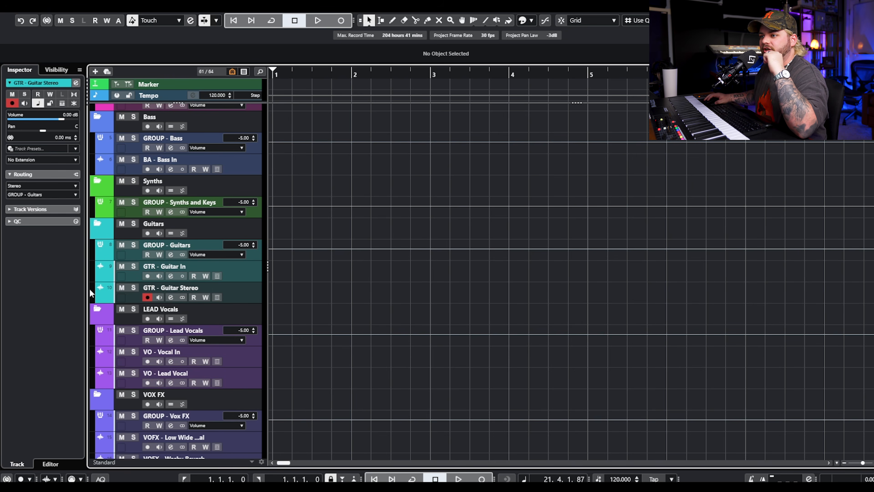
# Revisit the GTR - Guitar In routing and view the track types that can be added at GTR - Guitar Stereo, without adding any
pyautogui.click(232, 274)
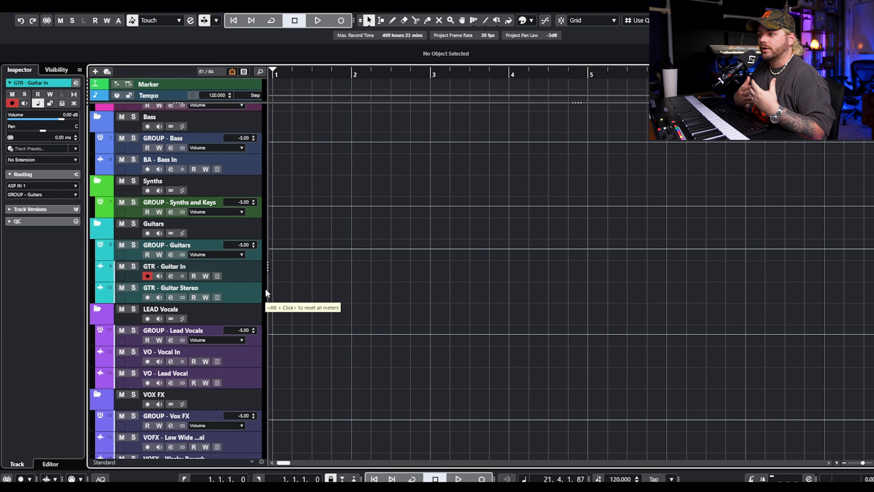
pyautogui.rightClick(242, 298)
pyautogui.moveTo(344, 71)
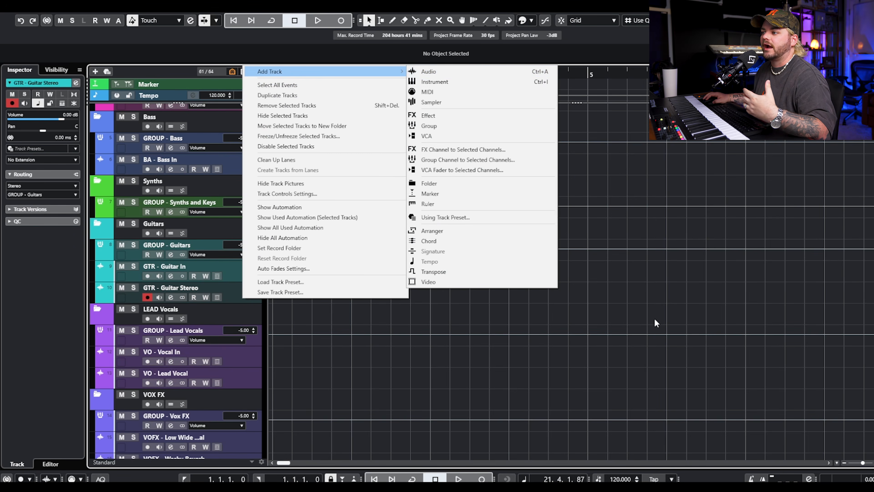
pyautogui.click(651, 312)
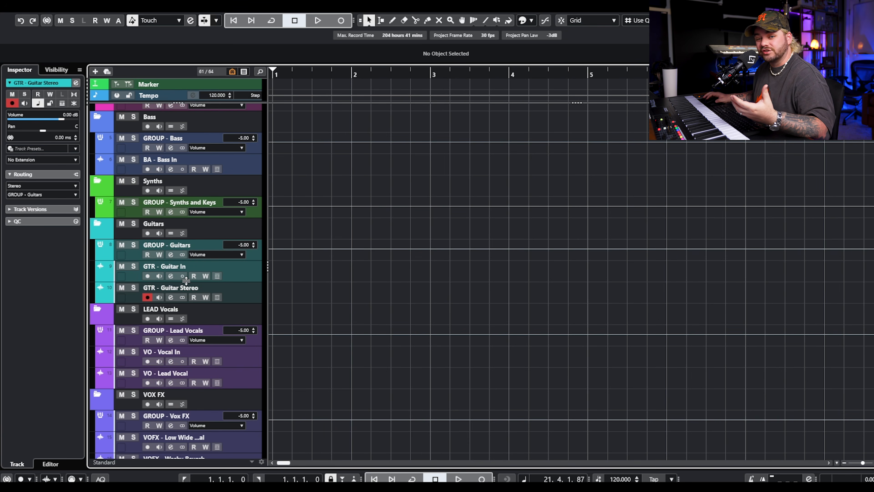
# Inspect the output routing of GROUP - Lead Vocals and the input and output routing of VO - Vocal In
pyautogui.scroll(-3, 350, 268)
pyautogui.click(349, 268)
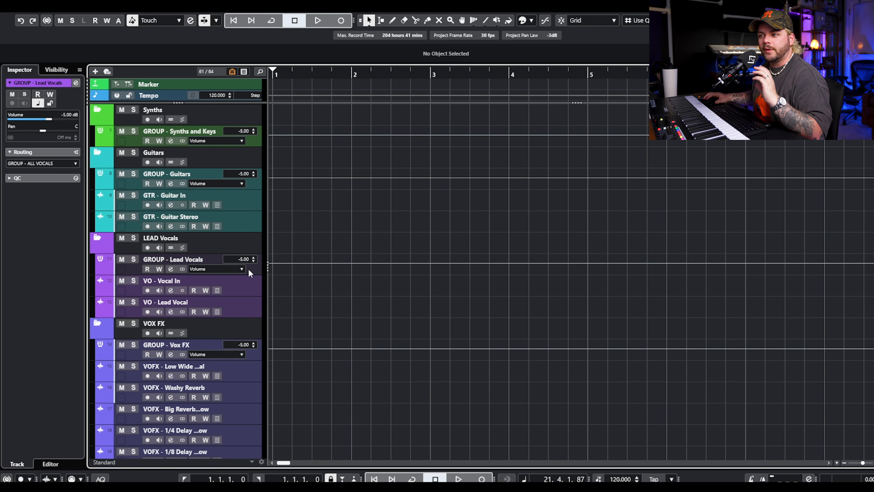
pyautogui.click(245, 288)
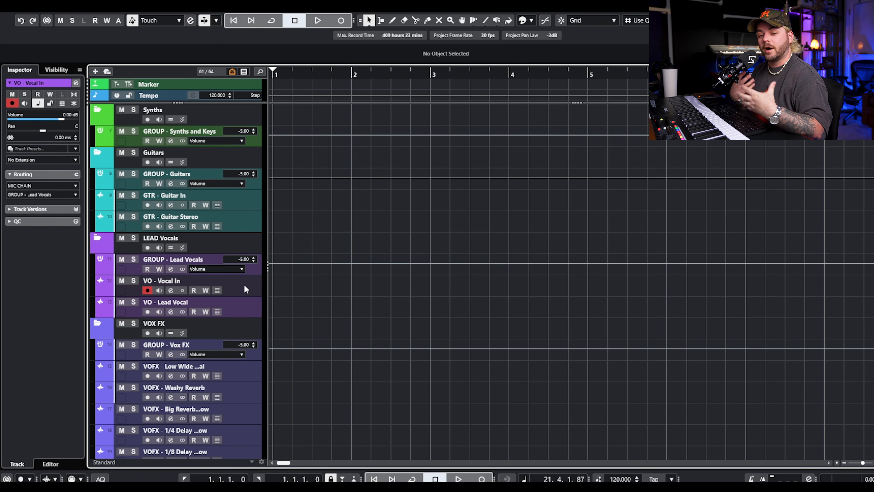
pyautogui.scroll(-5, 245, 286)
pyautogui.scroll(2, 265, 295)
pyautogui.scroll(3, 302, 295)
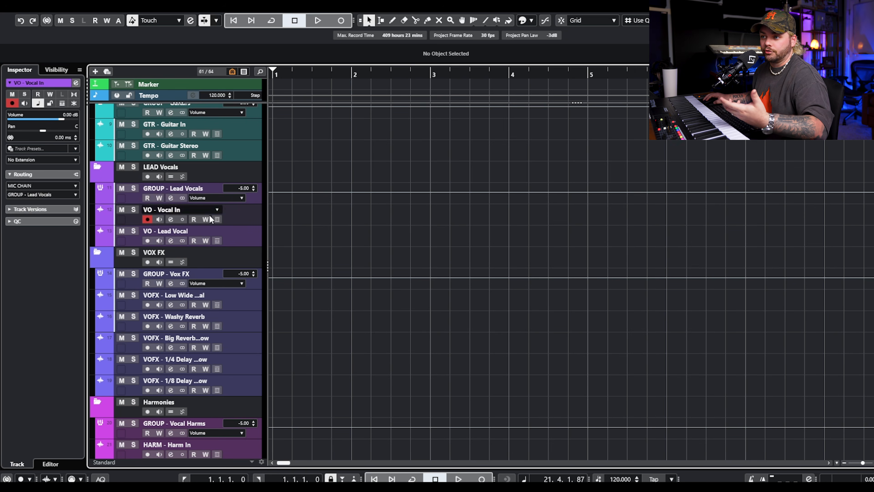
# Compare the input routing of VO - Lead Vocal with that of VO - Vocal In
pyautogui.click(243, 235)
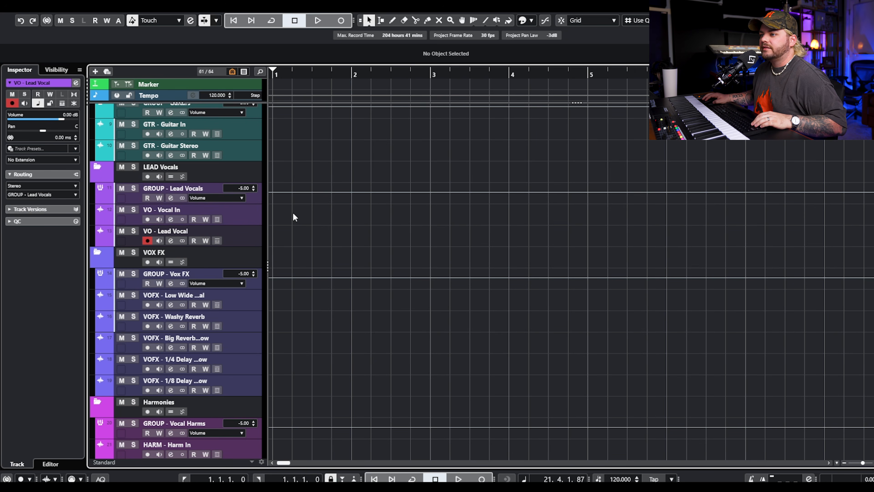
pyautogui.click(214, 210)
pyautogui.press('Escape')
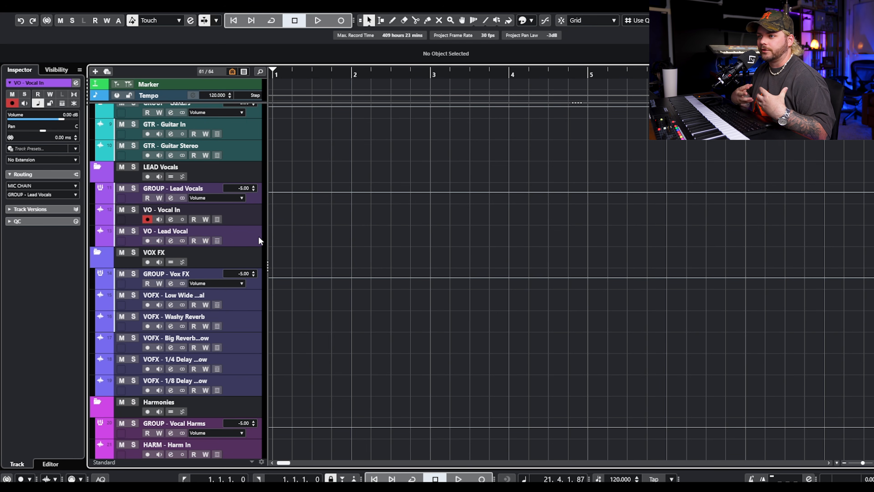
# Inspect the routing of GROUP - Vox FX and its 1/8 Delay Throw and Low Wide Vocal tracks
pyautogui.scroll(-3, 282, 228)
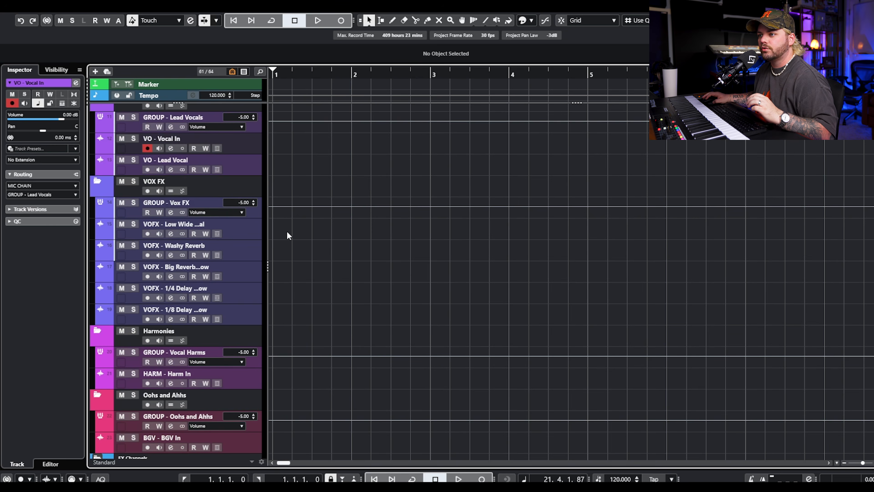
pyautogui.click(254, 216)
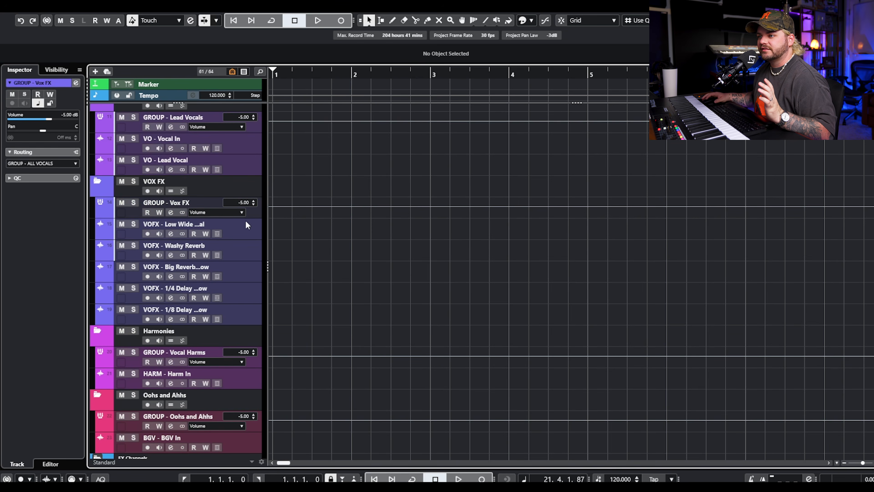
pyautogui.click(256, 223)
pyautogui.click(250, 309)
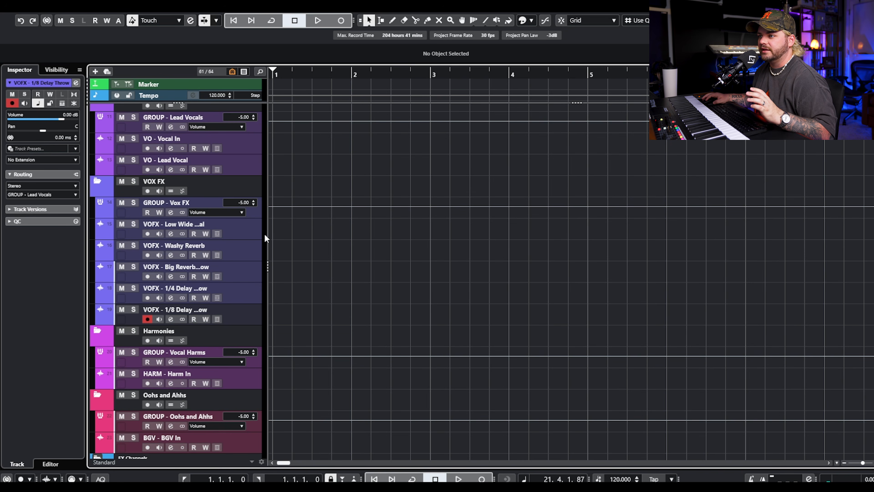
pyautogui.click(244, 233)
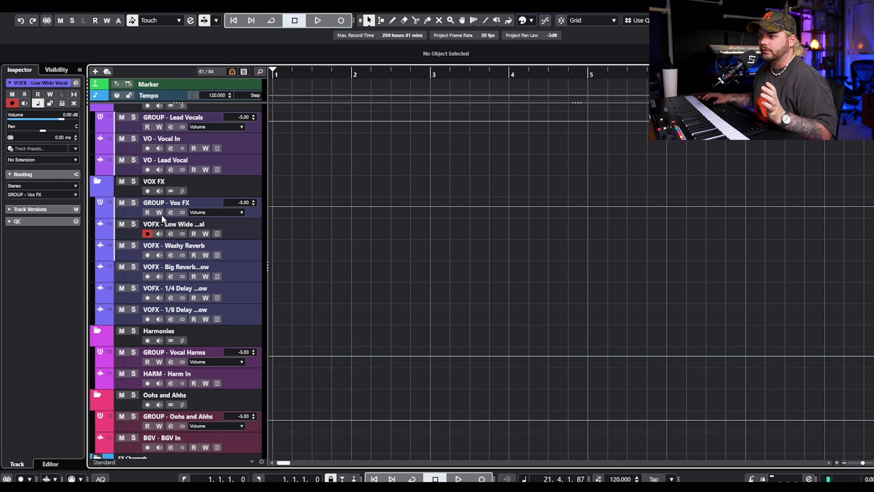
# Review the insert chain of VOFX - Low Wide Vocal, viewing Auto-Tune Pro, Decapitator and Doubler4, and close its channel settings
pyautogui.click(171, 234)
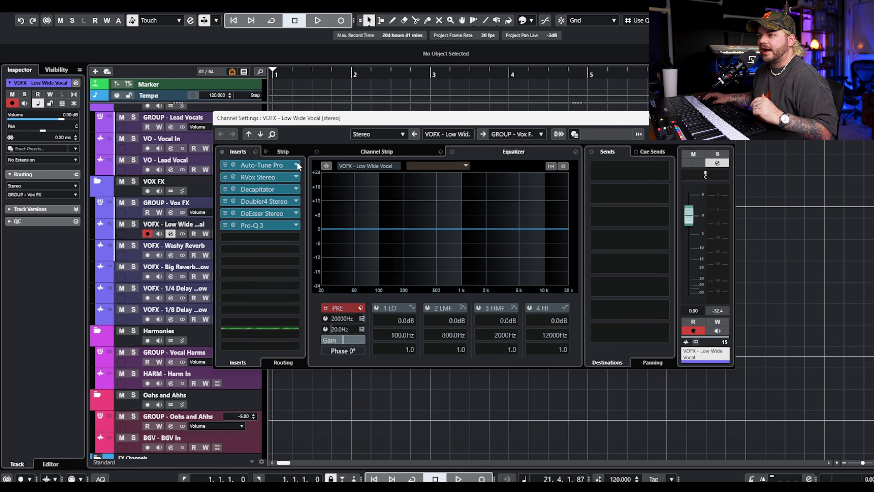
pyautogui.click(274, 167)
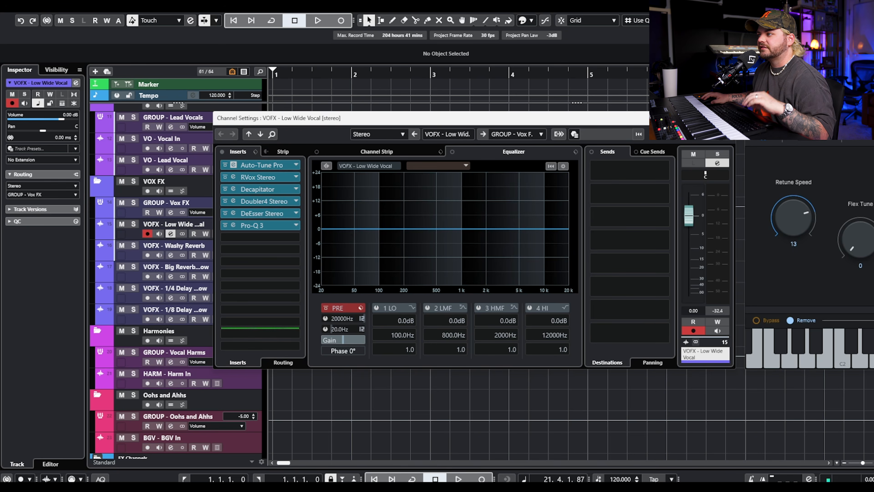
pyautogui.click(719, 93)
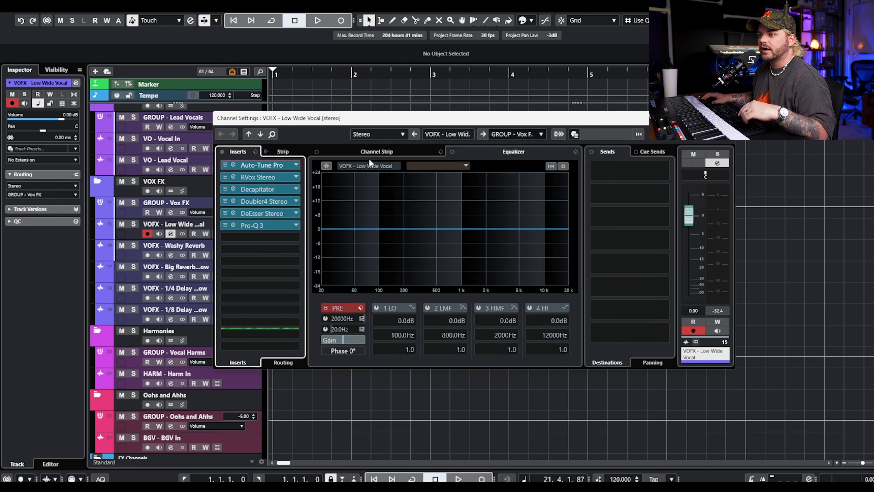
pyautogui.click(255, 190)
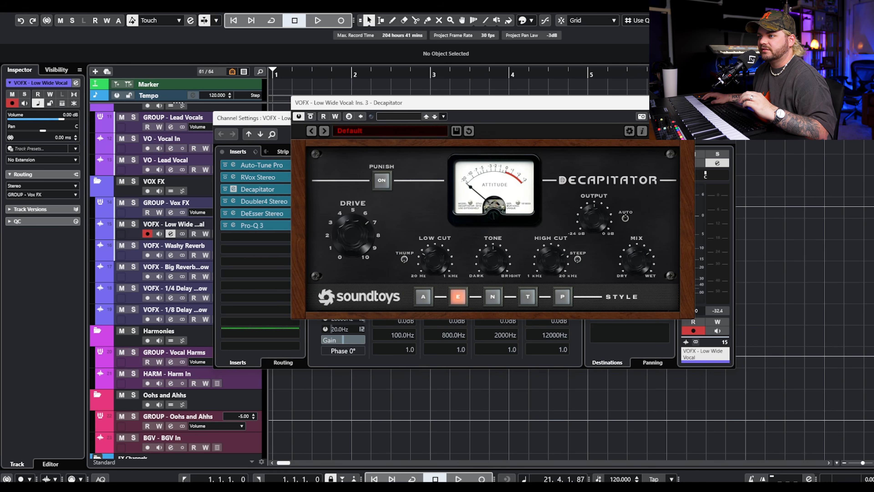
pyautogui.click(686, 102)
pyautogui.click(264, 198)
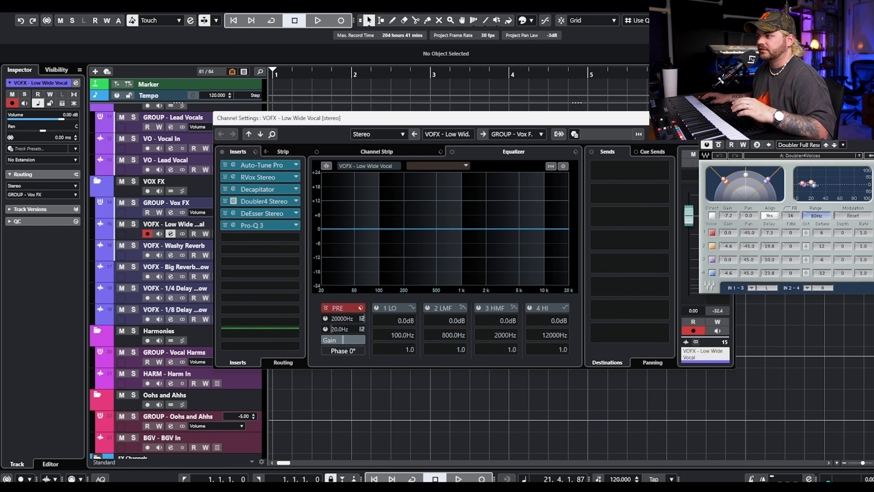
pyautogui.moveTo(842, 165); pyautogui.dragTo(486, 167)
pyautogui.click(605, 162)
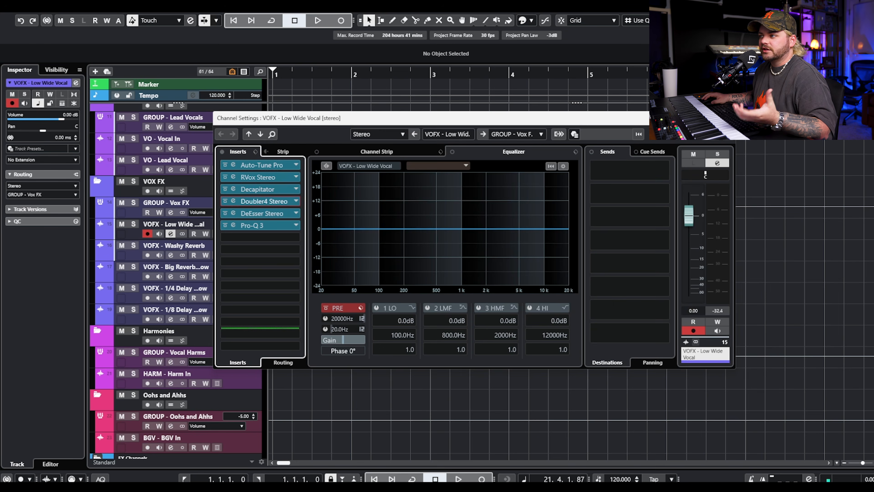
pyautogui.click(727, 117)
# Review the VOFX - Washy Reverb inserts and its Compressor's side-chain source, and close the channel settings
pyautogui.click(171, 256)
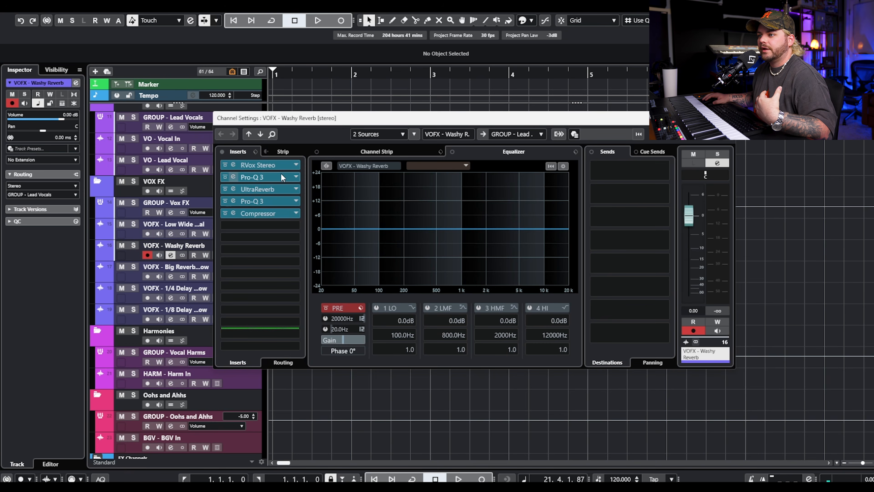
pyautogui.click(271, 214)
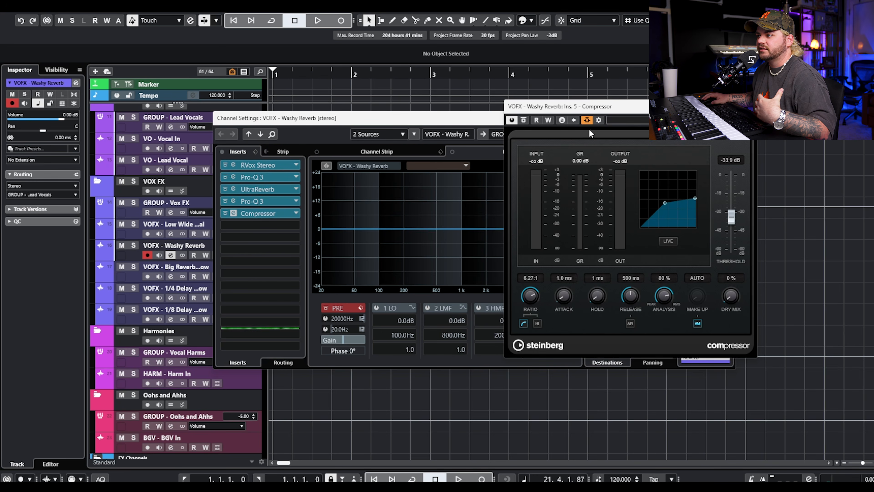
pyautogui.click(587, 120)
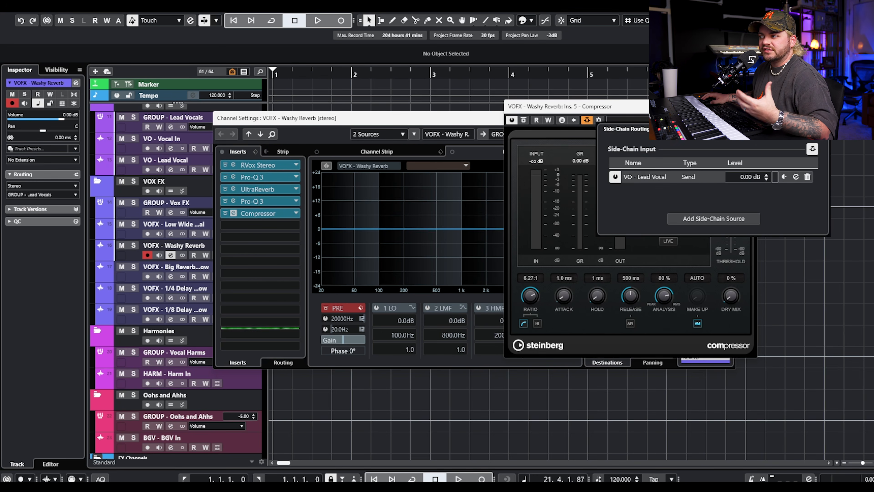
pyautogui.click(692, 106)
pyautogui.moveTo(692, 106); pyautogui.dragTo(642, 111)
pyautogui.click(700, 110)
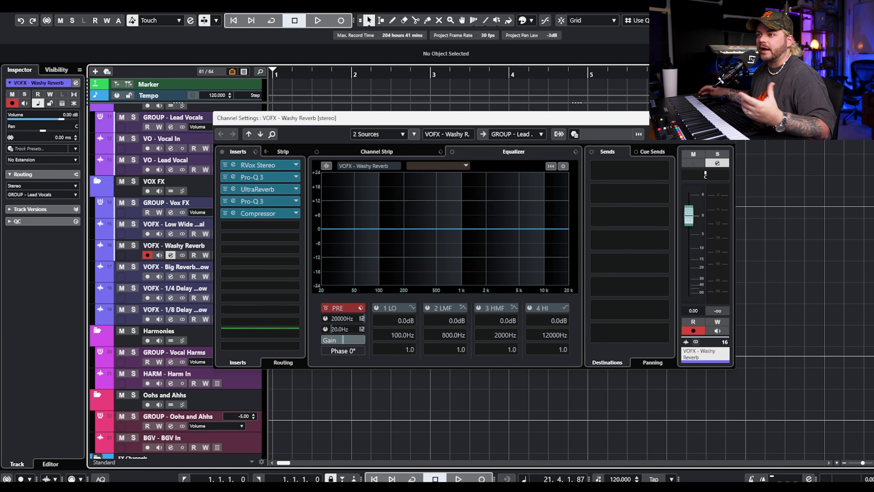
pyautogui.click(726, 117)
# Remove the VOFX - Washy Reverb track from the VOX FX folder
pyautogui.rightClick(243, 252)
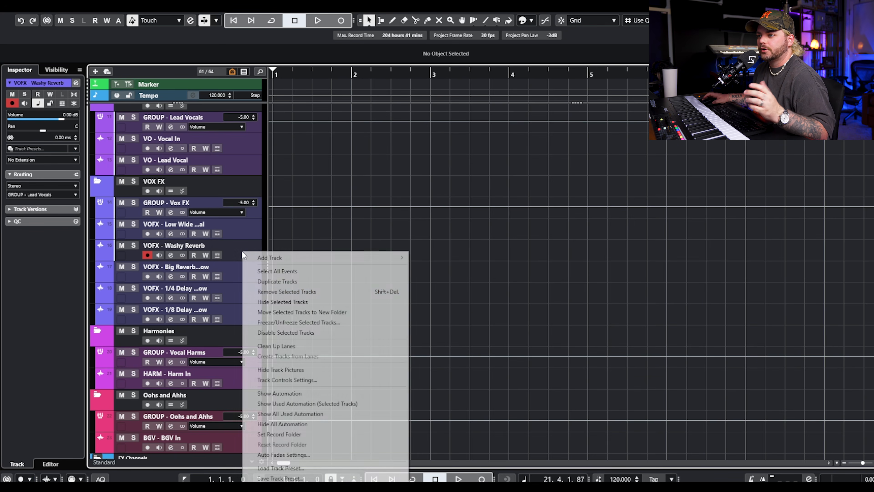
pyautogui.click(276, 292)
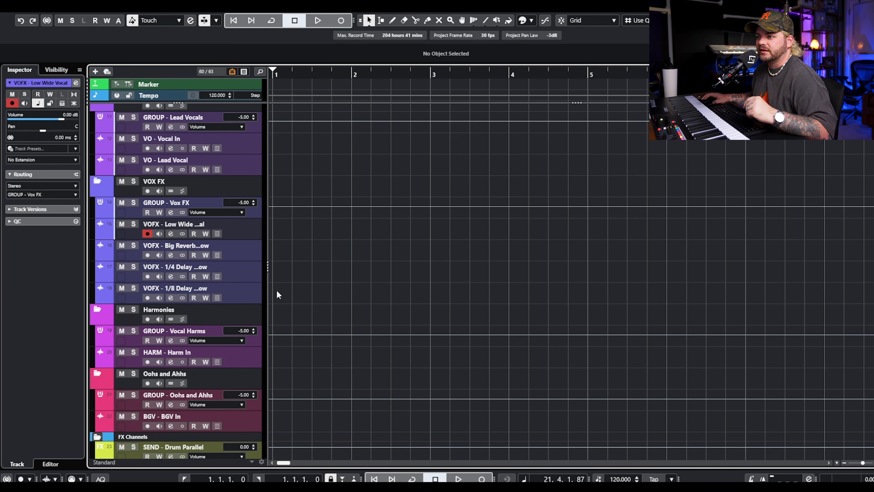
pyautogui.click(244, 255)
# Look over the vocal folders and revisit the routing of VOFX - Low Wide Vocal and VOFX - Washy Reverb
pyautogui.scroll(5, 245, 253)
pyautogui.scroll(-10, 236, 240)
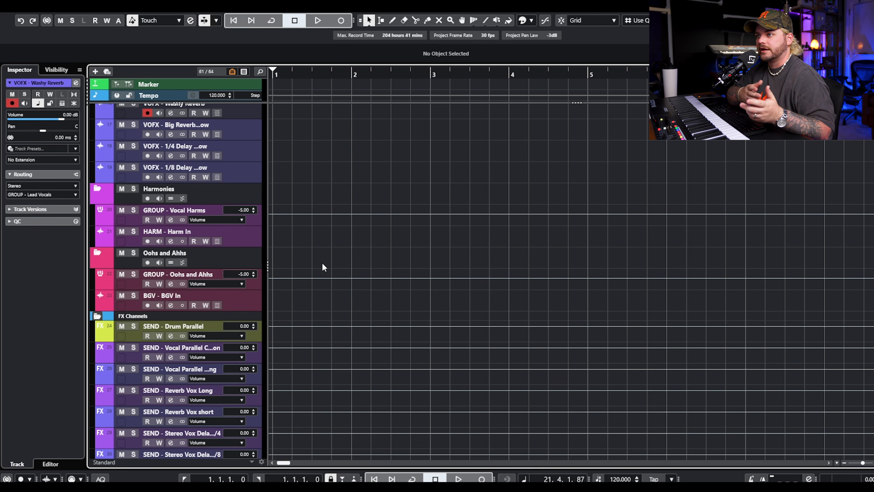
pyautogui.scroll(4, 267, 224)
pyautogui.click(249, 229)
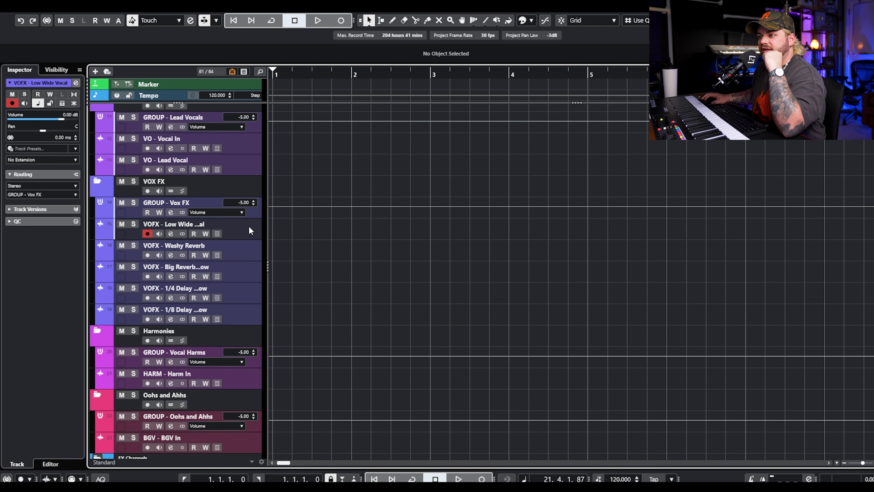
pyautogui.click(241, 251)
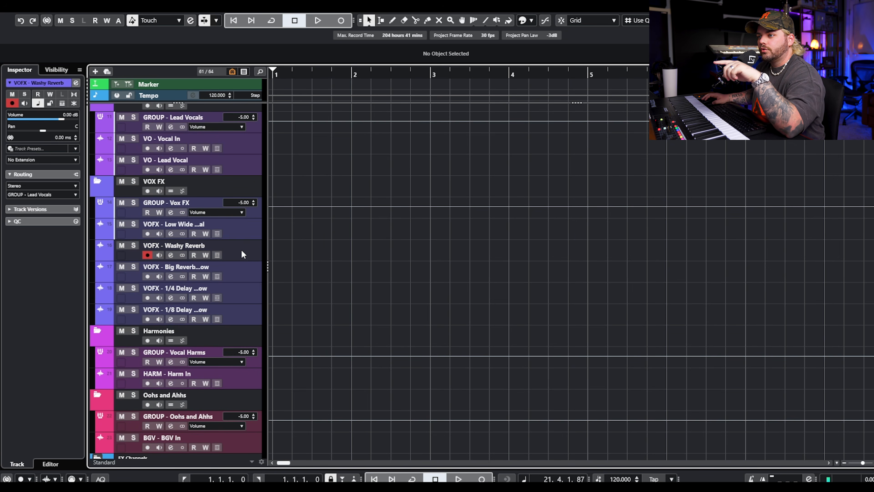
# Review the inserts of VOFX - Big Reverb Throw and view its ValhallaVintageVerb settings
pyautogui.click(245, 270)
pyautogui.click(170, 277)
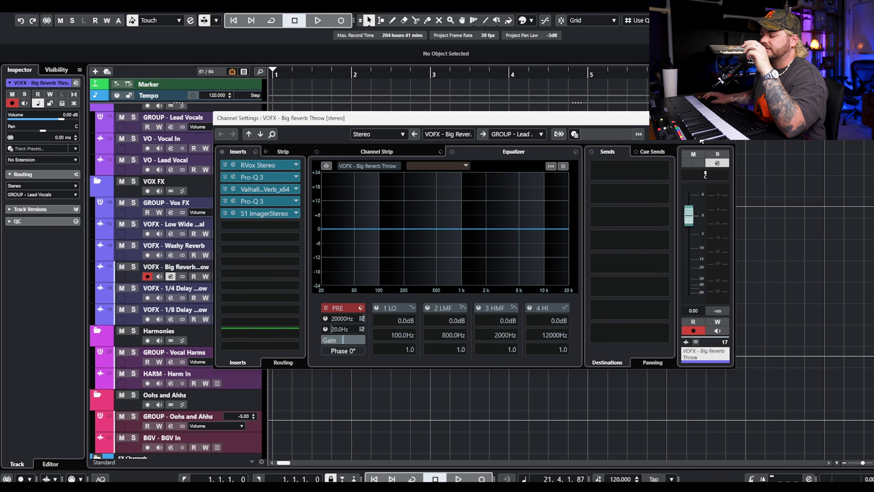
pyautogui.click(233, 189)
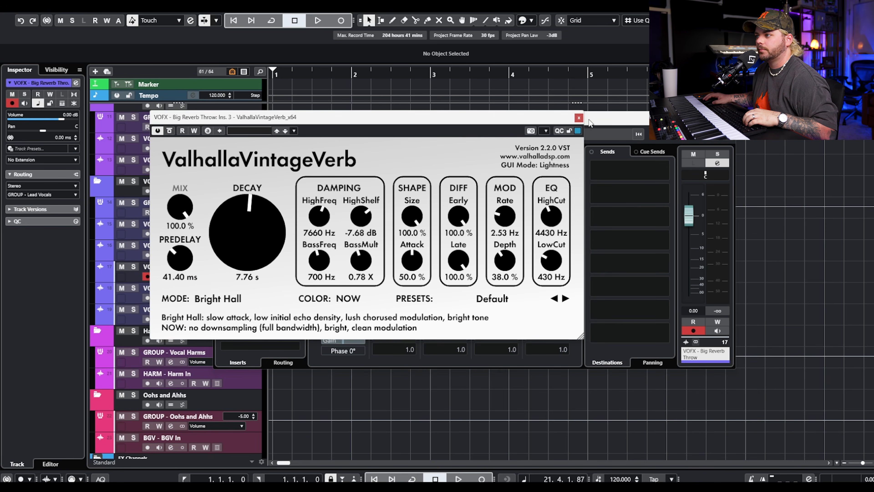
pyautogui.click(578, 118)
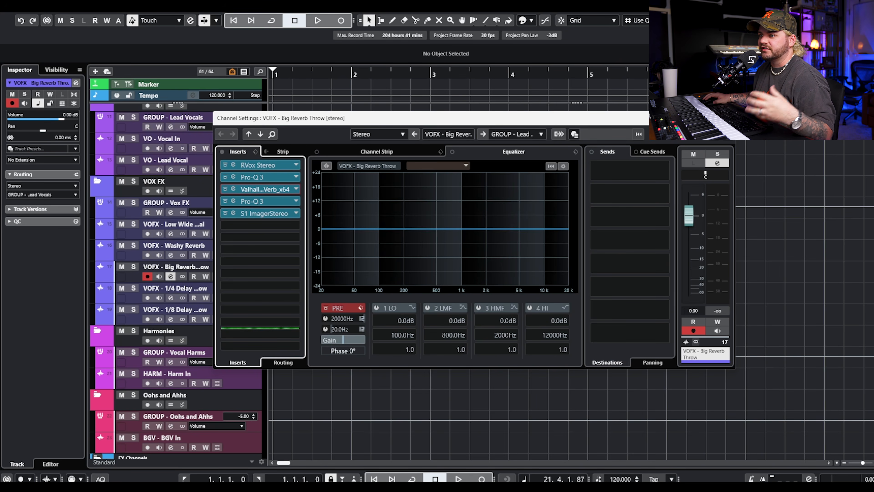
# Review the inserts of the 1/4 and 1/8 Delay Throw tracks, view the 1/8 track's Repeater settings and close the channel settings
pyautogui.click(171, 298)
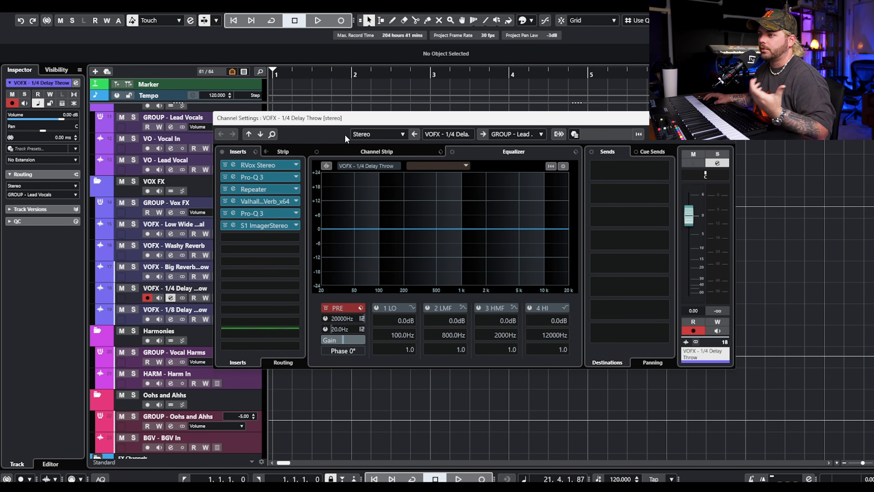
pyautogui.click(170, 319)
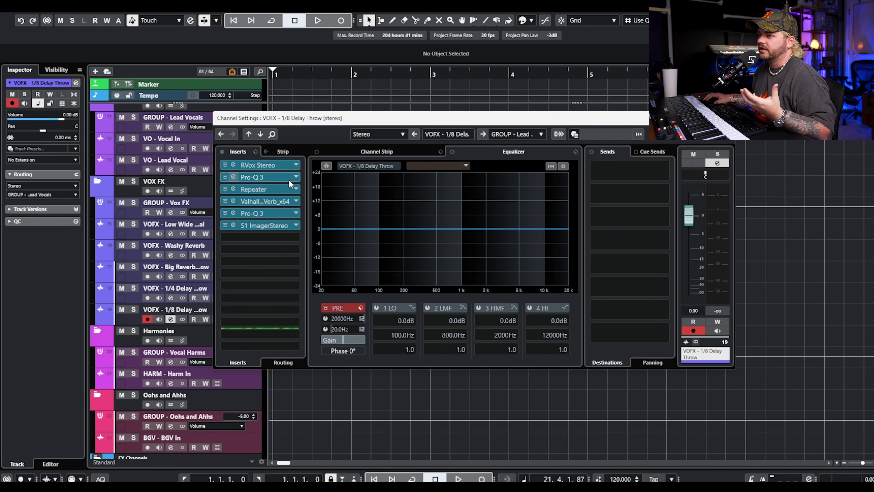
pyautogui.click(261, 189)
pyautogui.moveTo(675, 118); pyautogui.dragTo(324, 121)
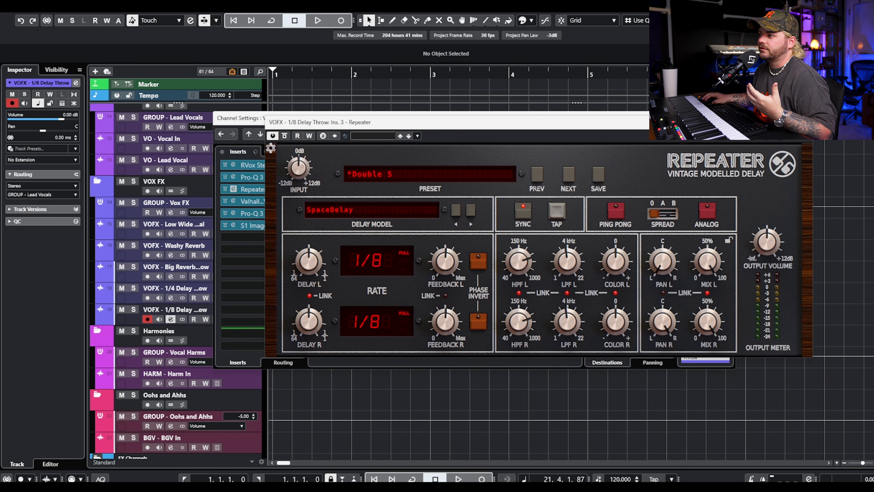
pyautogui.click(801, 122)
pyautogui.click(728, 118)
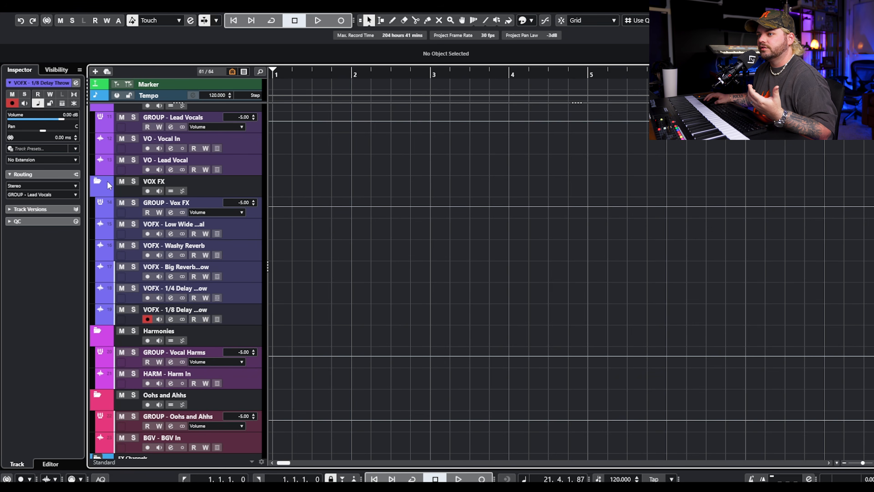
# Hide the five VOFX tracks, from Low Wide Vocal to 1/8 Delay Throw, from the track list
pyautogui.click(251, 227)
pyautogui.keyDown('shift'); pyautogui.click(245, 320); pyautogui.keyUp('shift')
pyautogui.rightClick(246, 319)
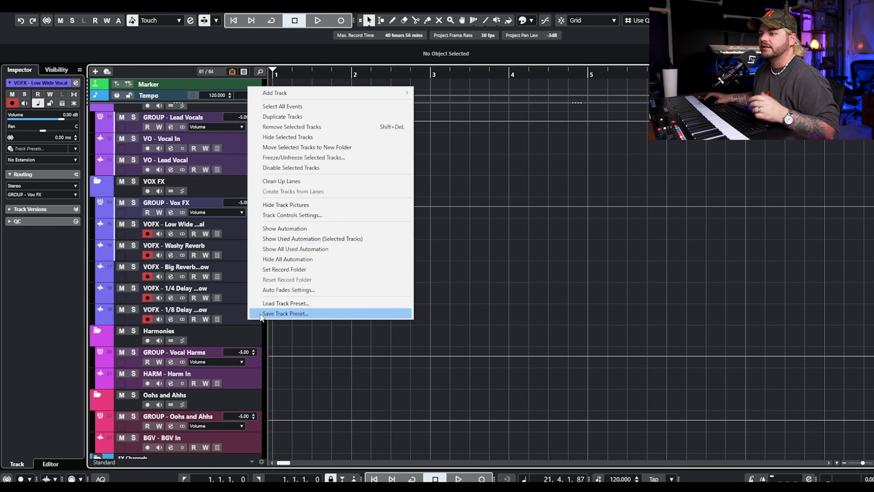
pyautogui.press('Escape')
pyautogui.click(56, 70)
pyautogui.click(12, 364)
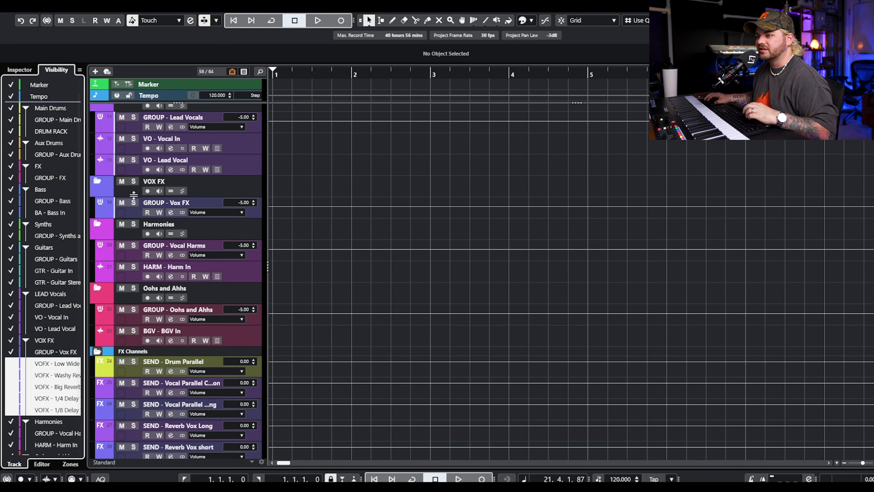
pyautogui.click(19, 70)
# Review the routing and inserts of GROUP - Vocal Harms, close its channel settings and view the routing of HARM - Harm In
pyautogui.click(253, 258)
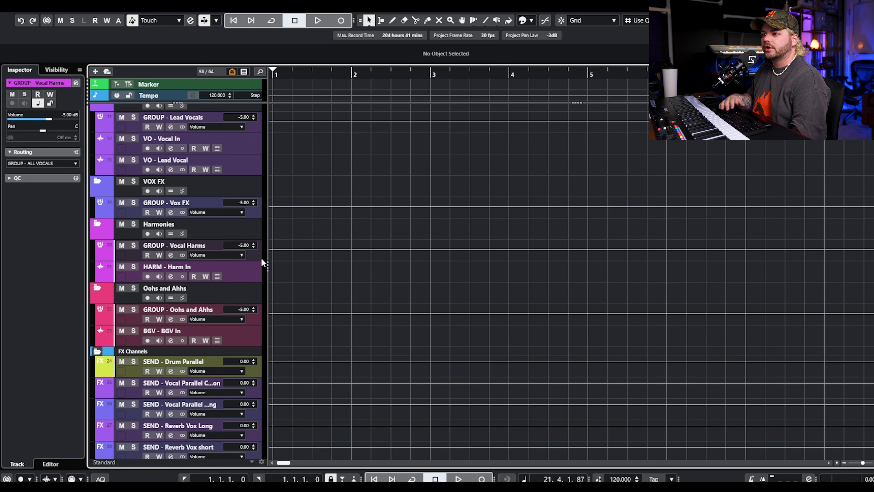
pyautogui.click(169, 255)
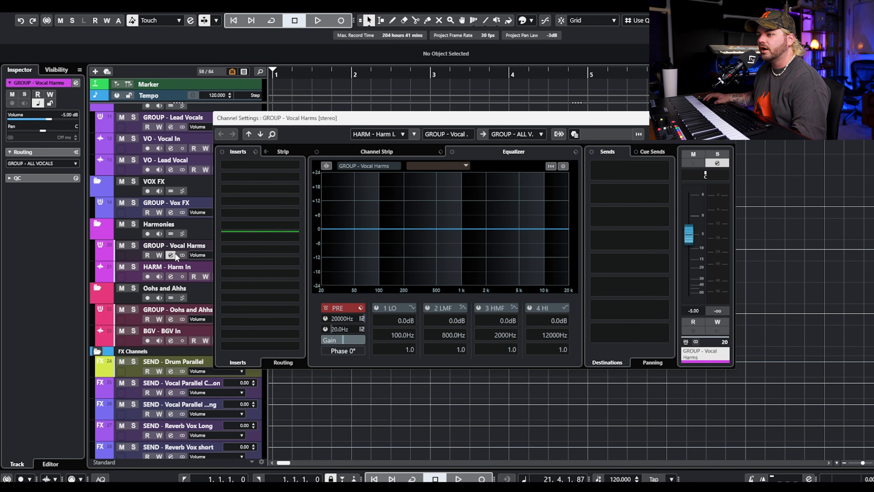
pyautogui.click(172, 254)
pyautogui.click(239, 274)
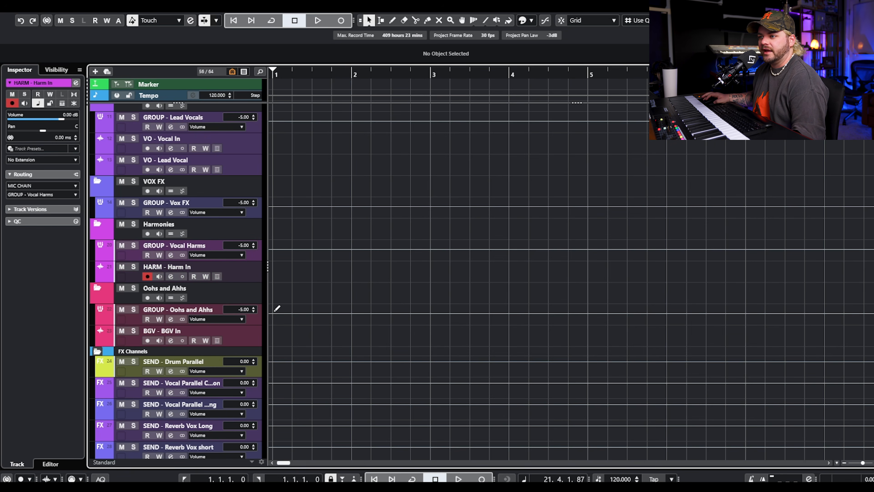
# Review the routing of GROUP - Oohs and Ahhs and BGV - BGV In, then collapse and reopen the Oohs and Ahhs folder
pyautogui.click(253, 320)
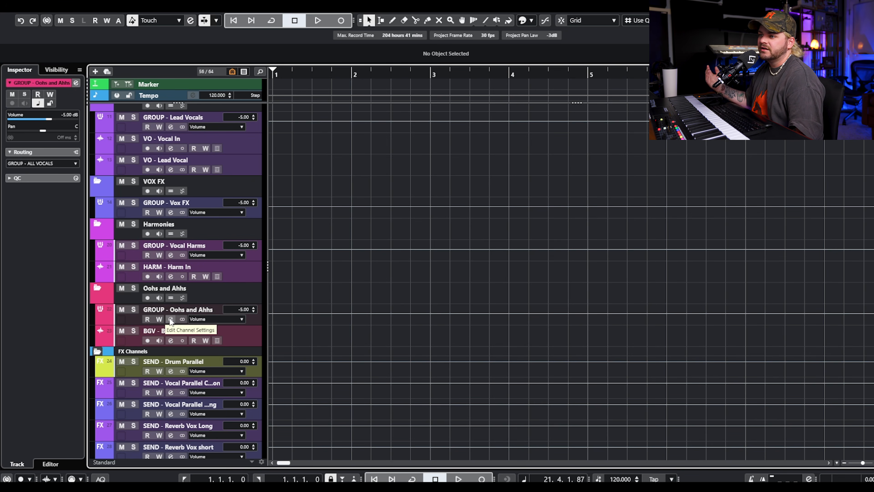
pyautogui.doubleClick(208, 310)
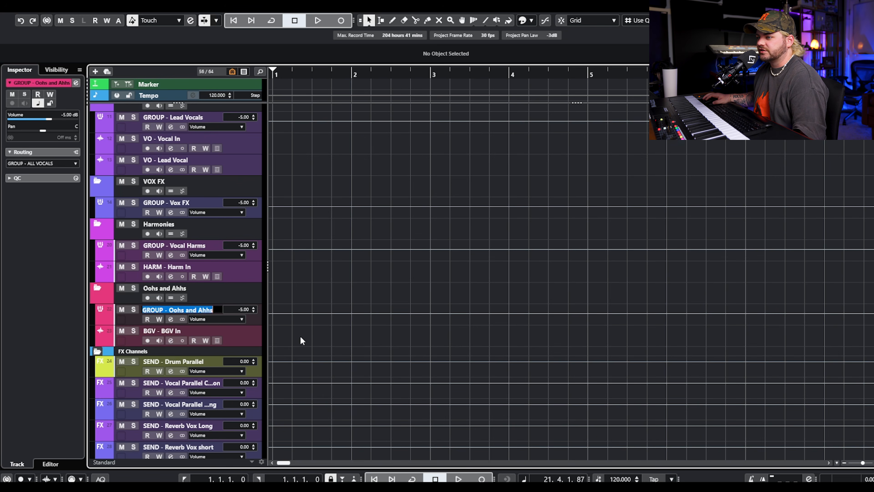
pyautogui.click(302, 327)
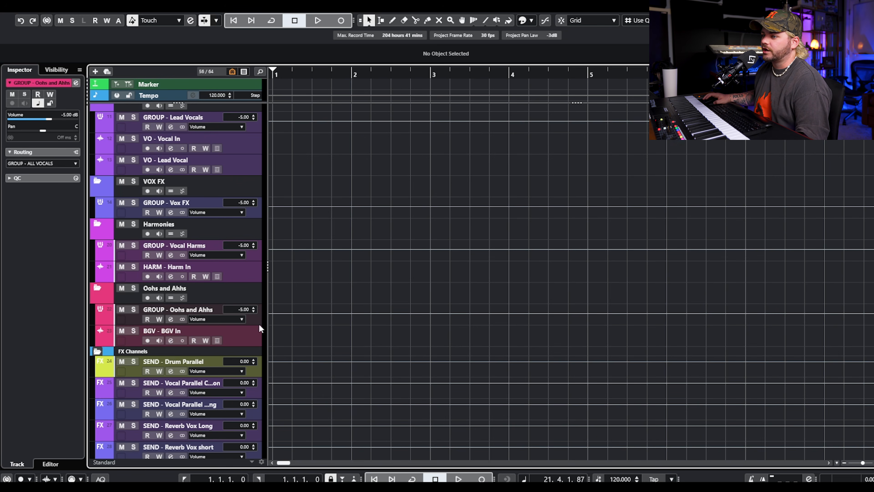
pyautogui.click(201, 327)
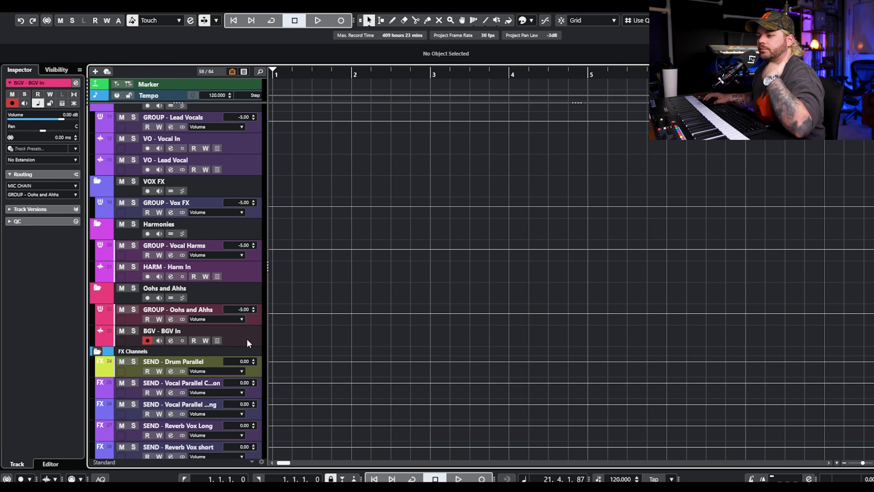
pyautogui.click(96, 288)
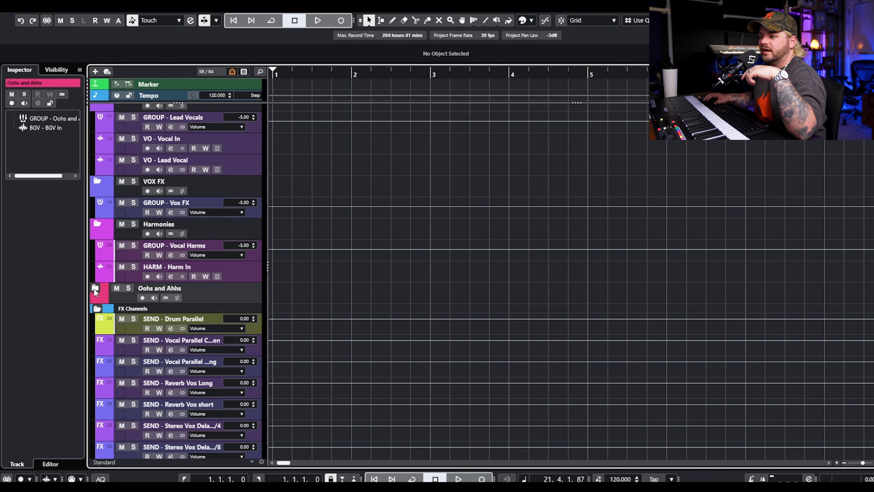
pyautogui.click(95, 288)
# Look over the instrument folders and review the routing of GROUP - Main Drums and DRUM RACK
pyautogui.scroll(10, 258, 186)
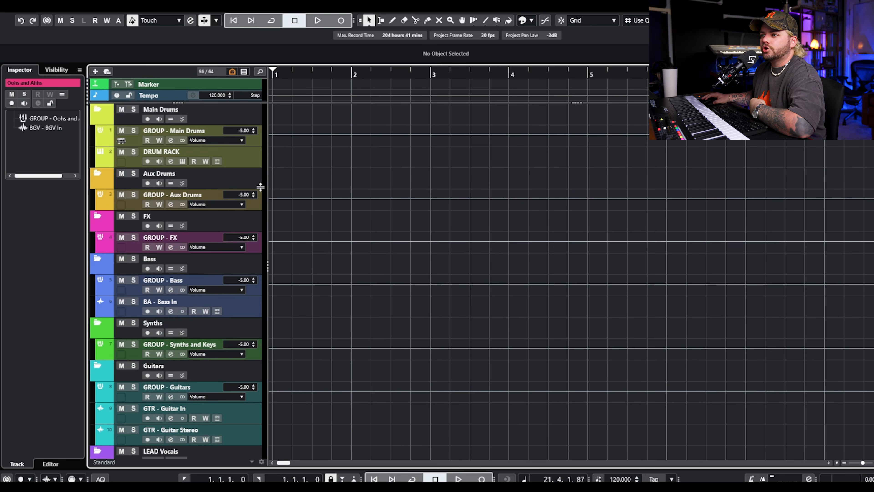
pyautogui.scroll(-10, 328, 272)
pyautogui.scroll(10, 296, 255)
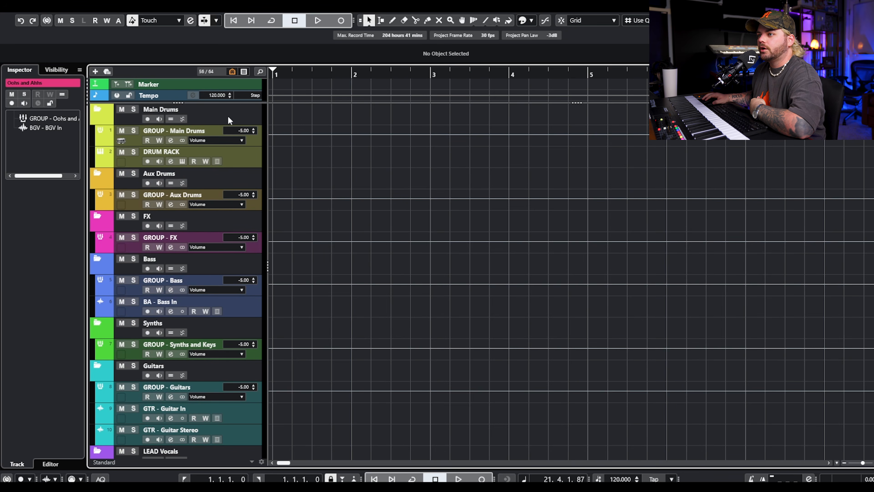
pyautogui.click(254, 136)
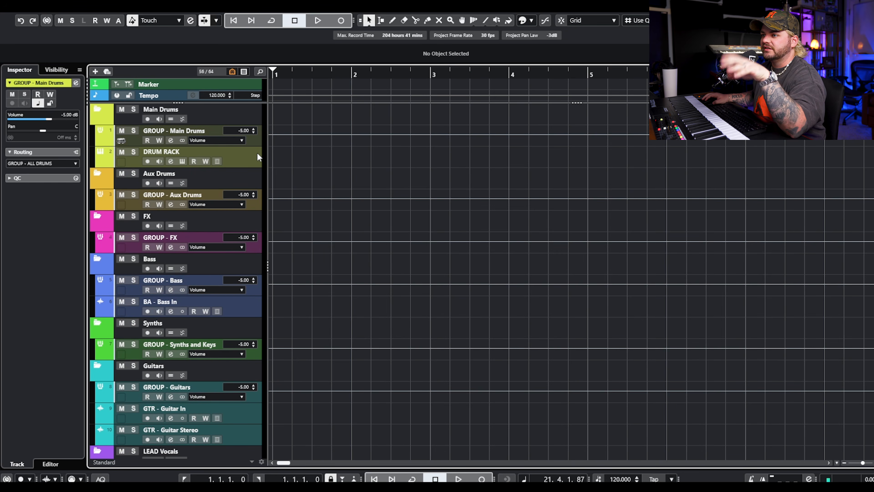
pyautogui.click(258, 154)
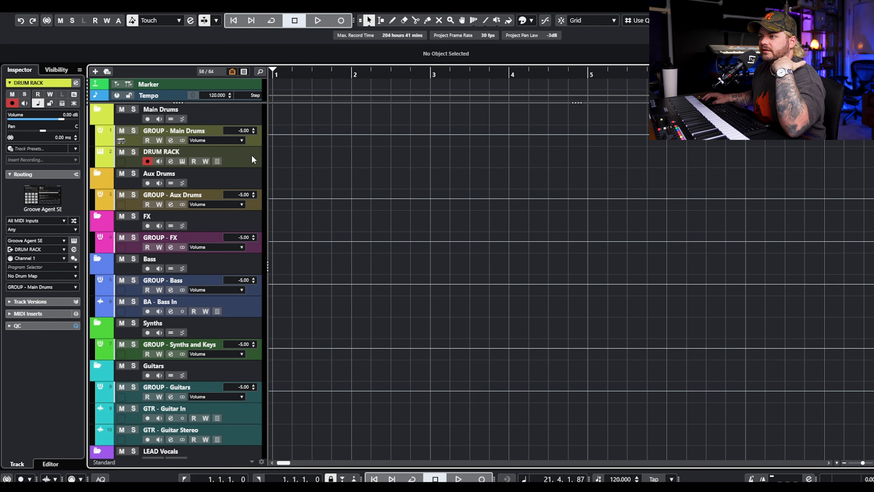
# Collapse the FX Channels folder and view the routing of GROUP - ALL DRUMS
pyautogui.scroll(-15, 290, 161)
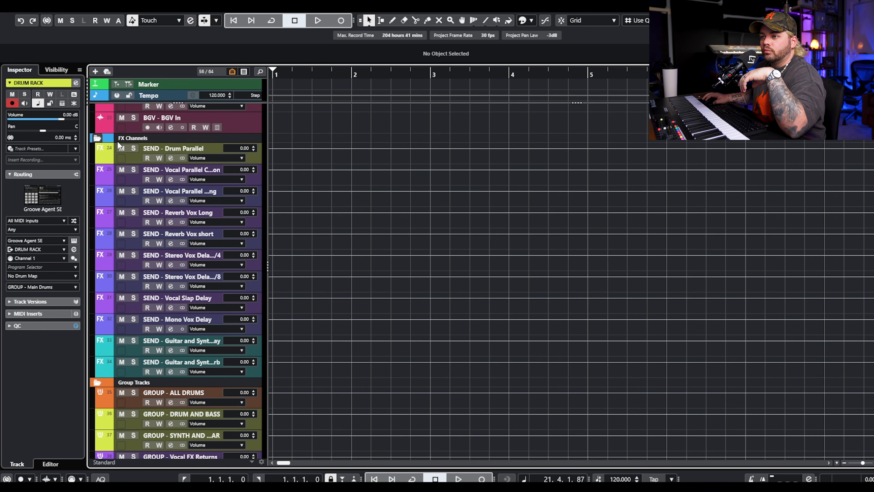
pyautogui.click(97, 138)
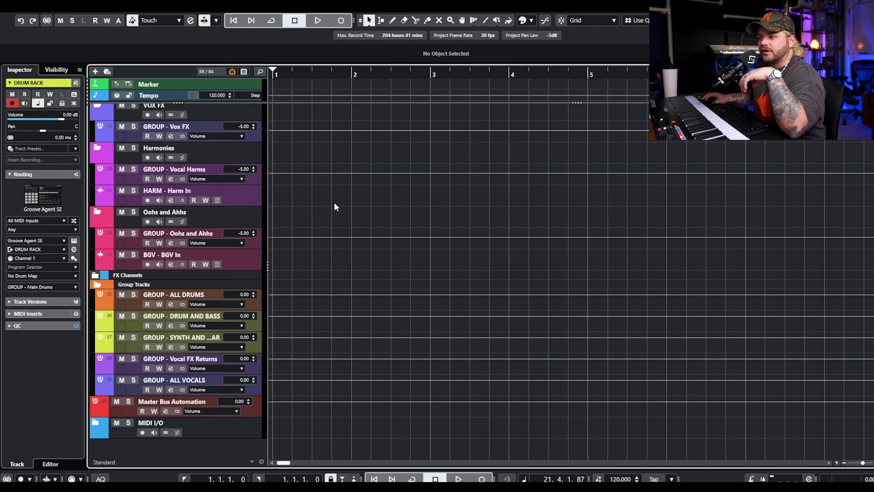
pyautogui.click(257, 302)
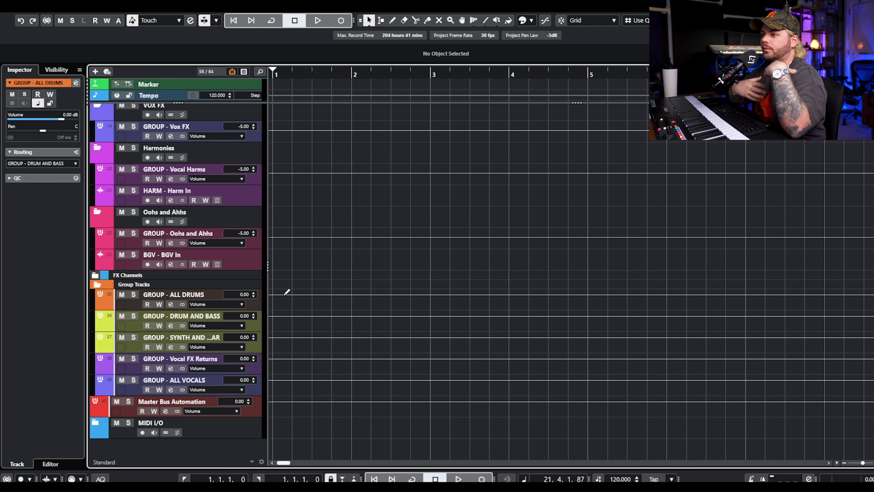
# Compare the drum folders with the group tracks and trace the output routing from DRUM RACK through GROUP - Main Drums
pyautogui.scroll(10, 292, 292)
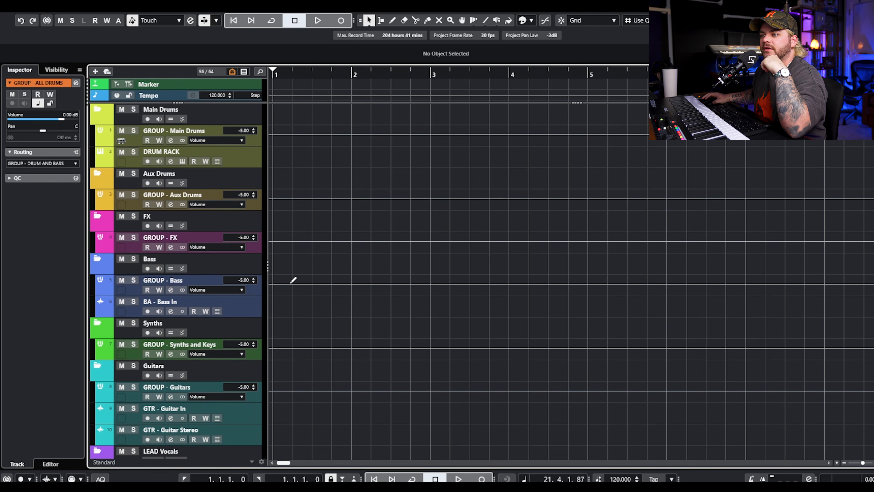
pyautogui.scroll(-10, 309, 286)
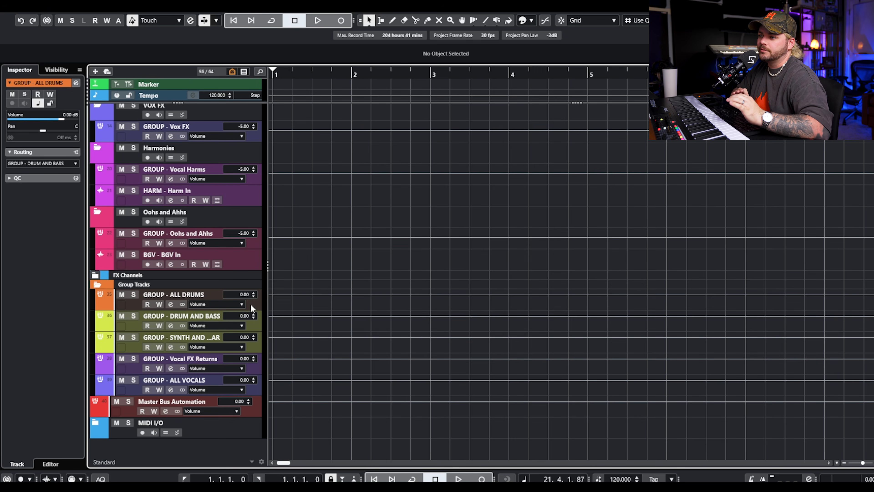
pyautogui.scroll(10, 262, 283)
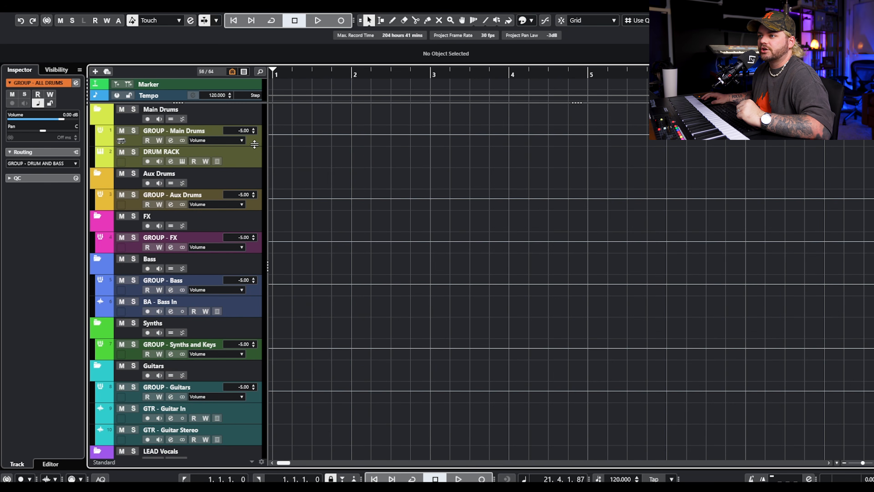
pyautogui.click(258, 142)
pyautogui.click(253, 155)
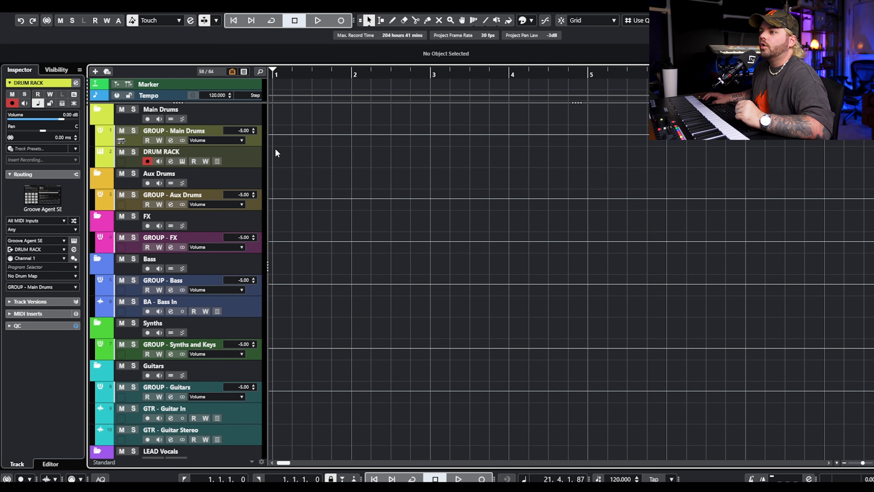
pyautogui.click(256, 139)
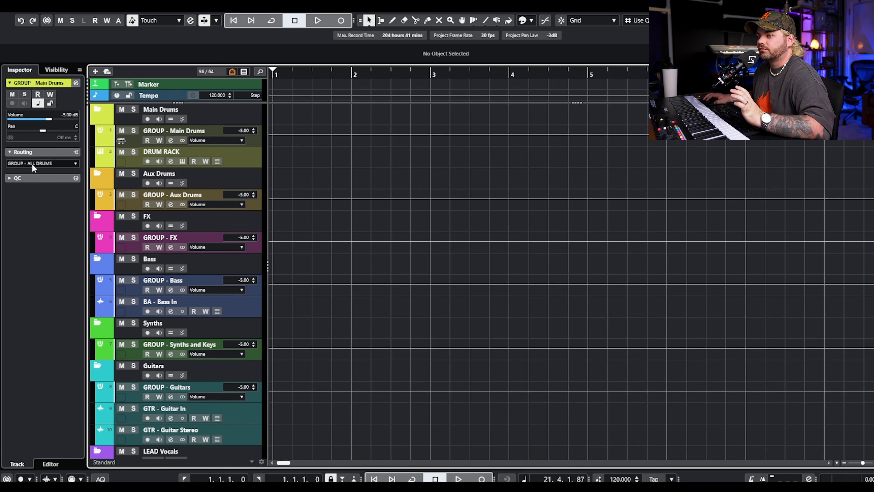
# Examine the inserts in the channel settings of GROUP - ALL DRUMS and close the window
pyautogui.scroll(-10, 330, 293)
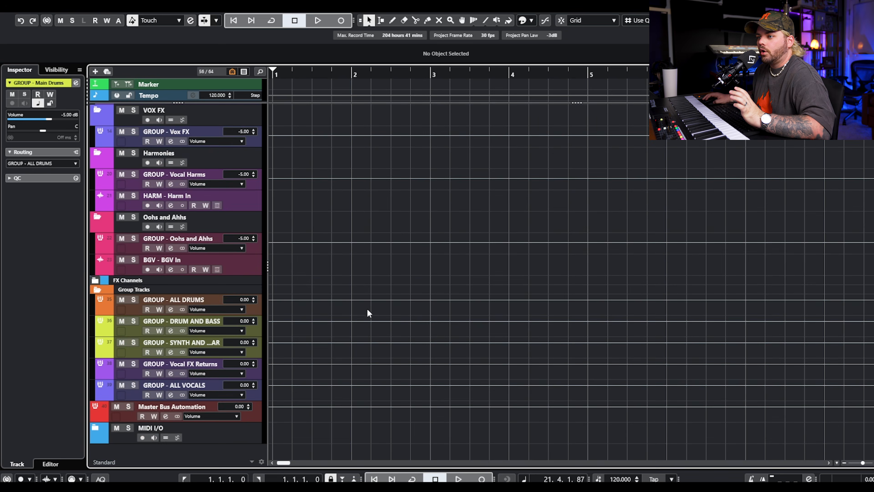
pyautogui.click(184, 295)
pyautogui.click(172, 304)
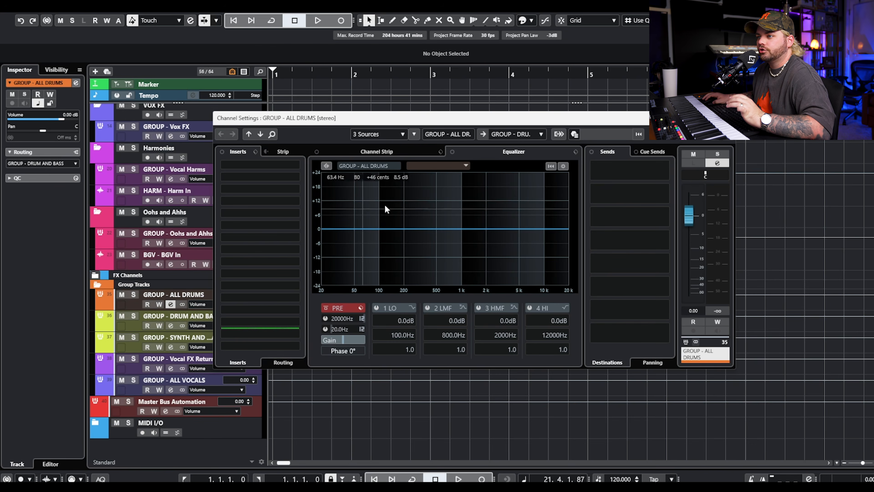
pyautogui.click(258, 169)
pyautogui.click(380, 121)
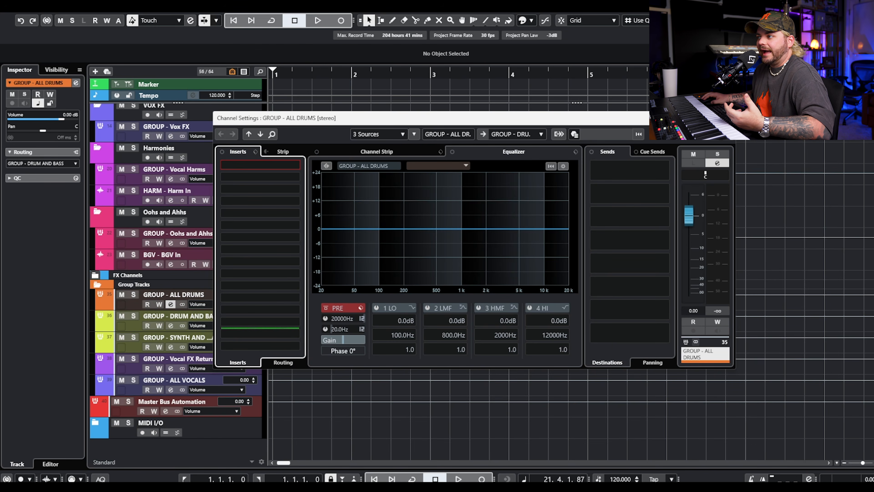
pyautogui.click(725, 118)
# Check the output routing of GROUP - Aux Drums and GROUP - Main Drums, and view the contents of the Aux Drums folder
pyautogui.scroll(10, 376, 265)
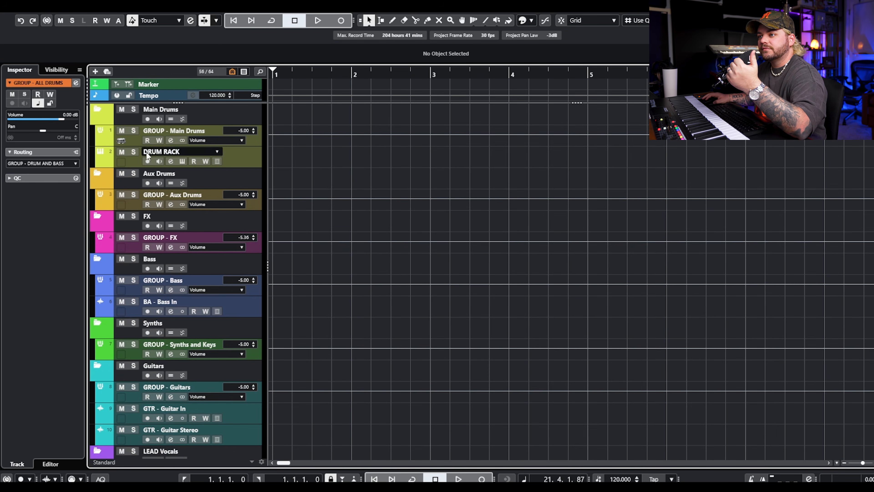
pyautogui.click(255, 203)
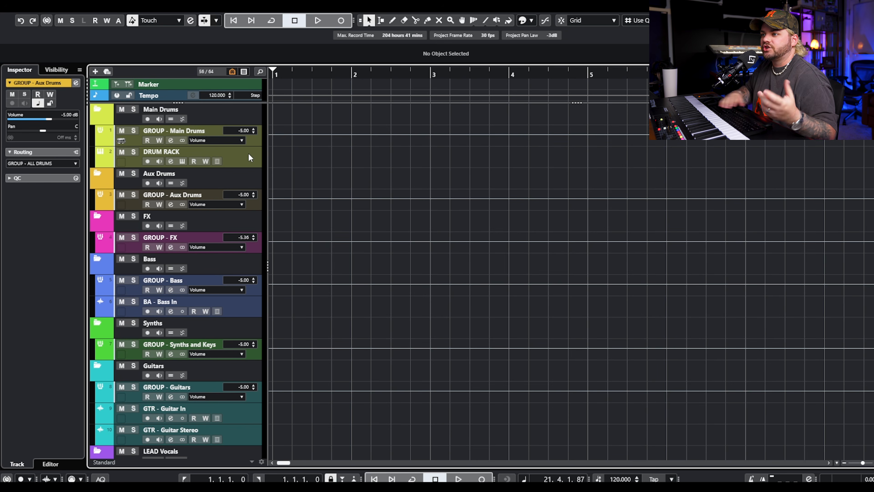
pyautogui.scroll(-10, 317, 232)
pyautogui.scroll(10, 312, 265)
pyautogui.click(258, 139)
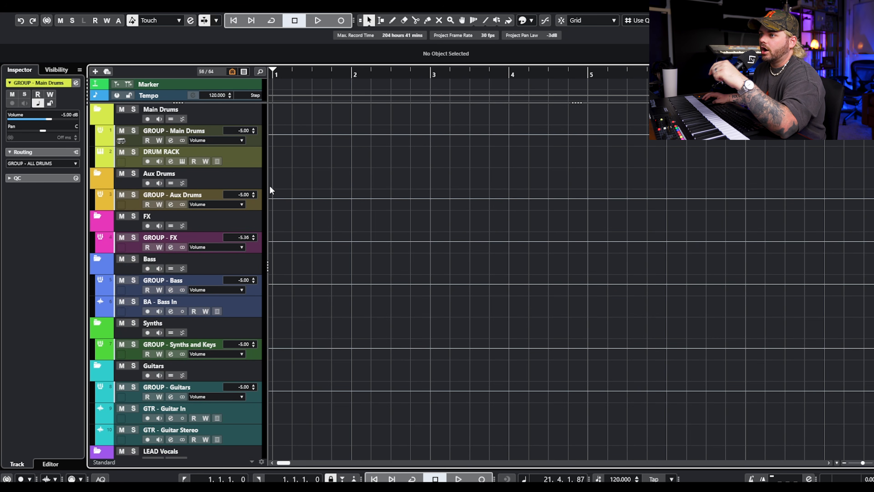
pyautogui.click(255, 180)
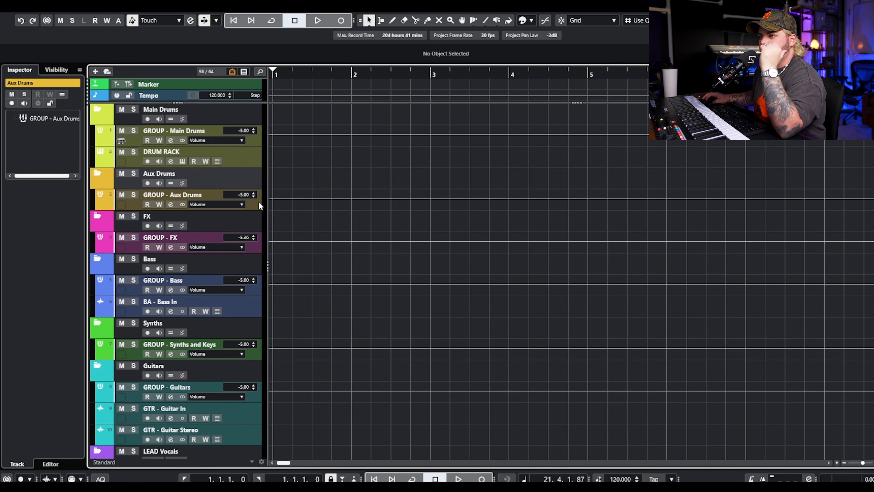
# View the routing of GROUP - ALL DRUMS, nudge its volume to -0.41 dB and return it to 0.00 dB
pyautogui.scroll(-10, 373, 226)
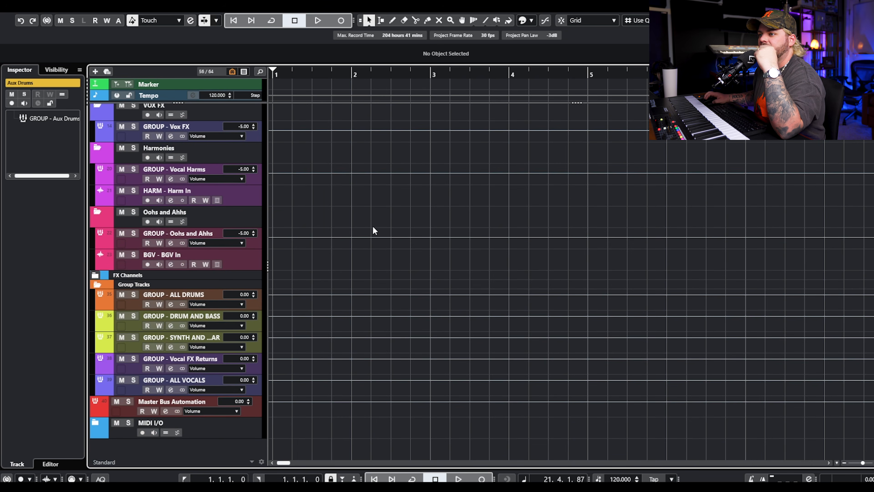
pyautogui.click(255, 304)
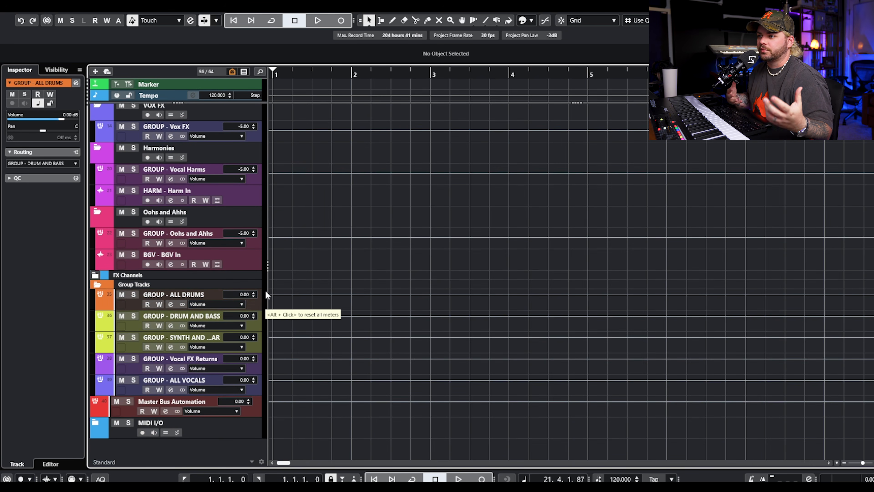
pyautogui.scroll(5, 282, 289)
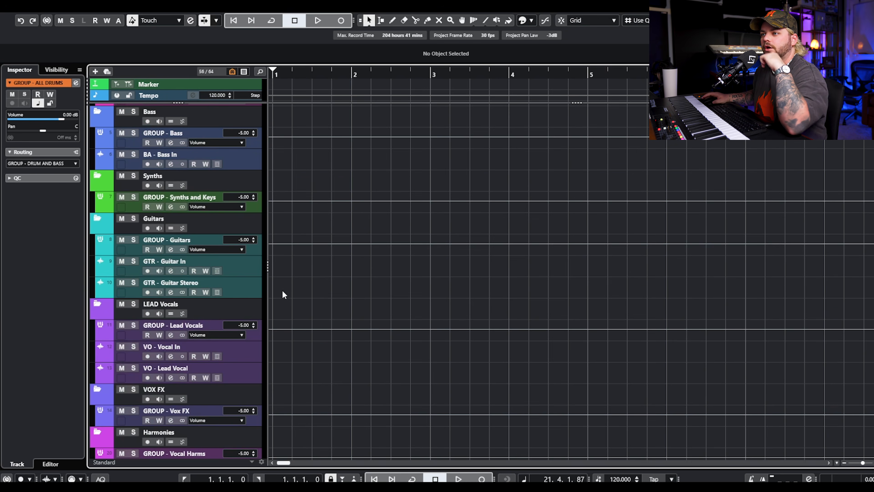
pyautogui.scroll(-5, 282, 292)
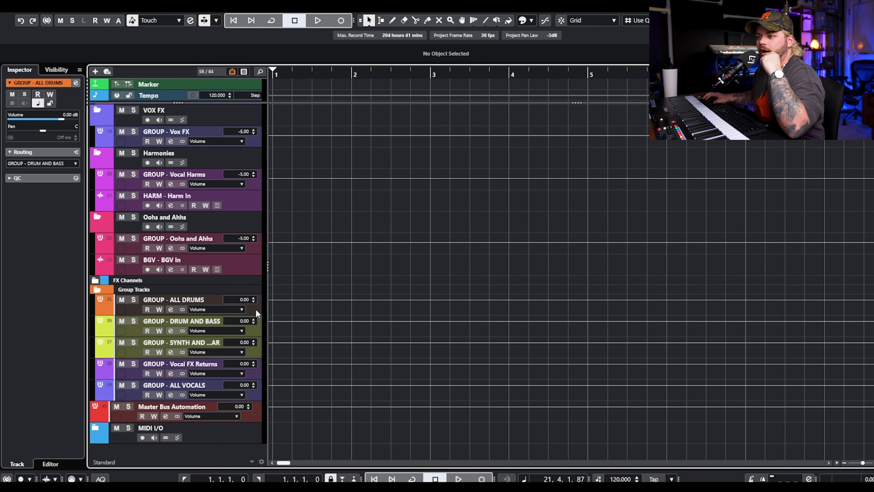
pyautogui.scroll(-2, 247, 302)
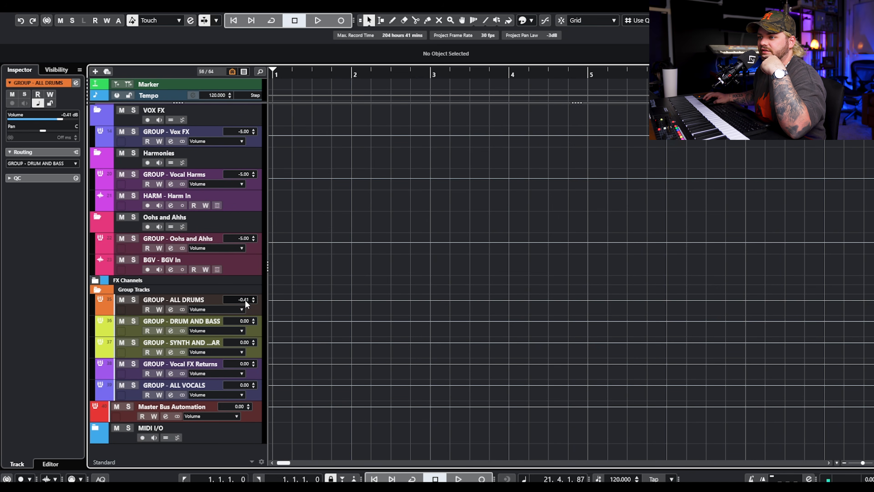
pyautogui.scroll(2, 249, 298)
# Lower the volume of the DRUM RACK track and select GROUP - Main Drums
pyautogui.scroll(10, 291, 295)
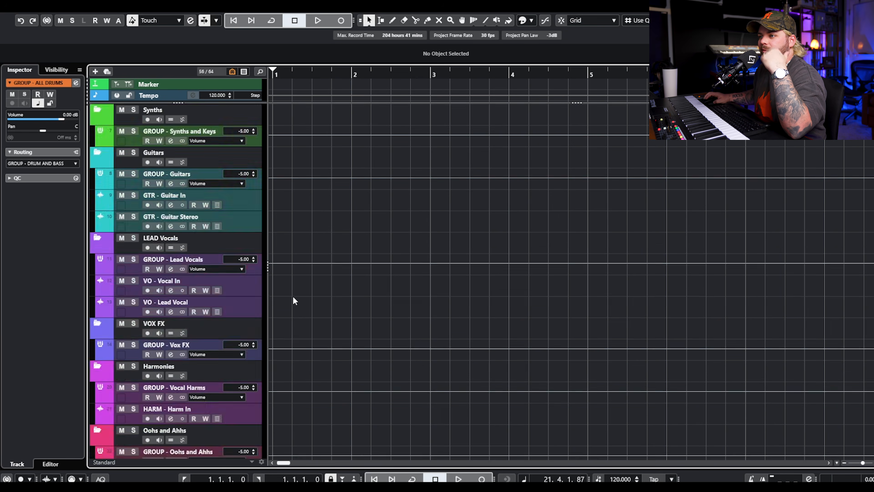
pyautogui.click(247, 165)
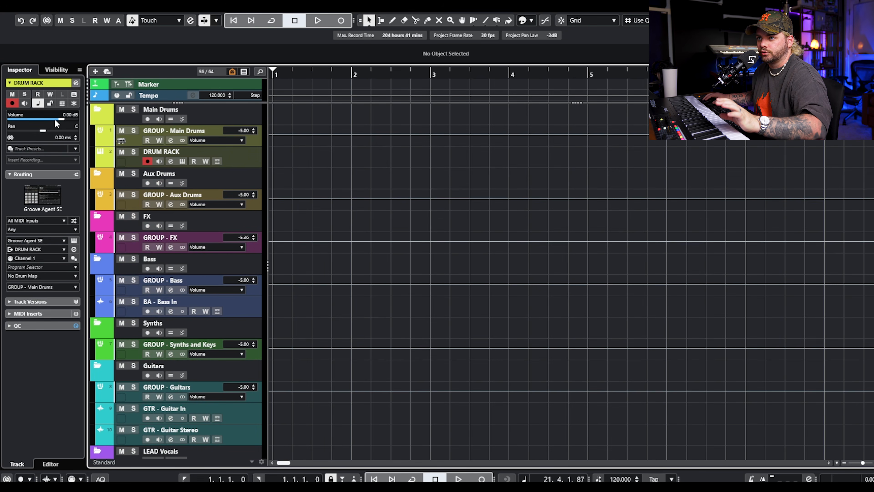
pyautogui.moveTo(64, 119); pyautogui.dragTo(52, 119)
pyautogui.click(244, 133)
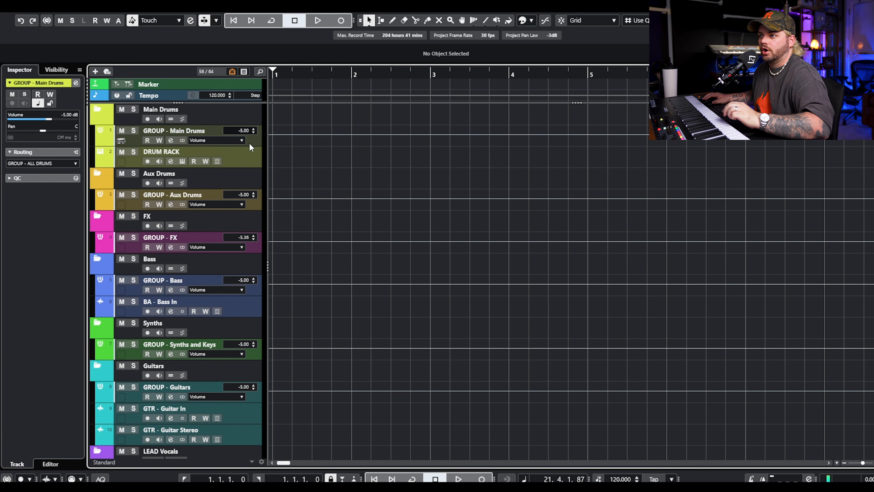
# Lower the volume of GROUP - Main Drums to -5.36 dB and return it to -5.00 dB
pyautogui.scroll(-3, 247, 132)
pyautogui.scroll(3, 247, 133)
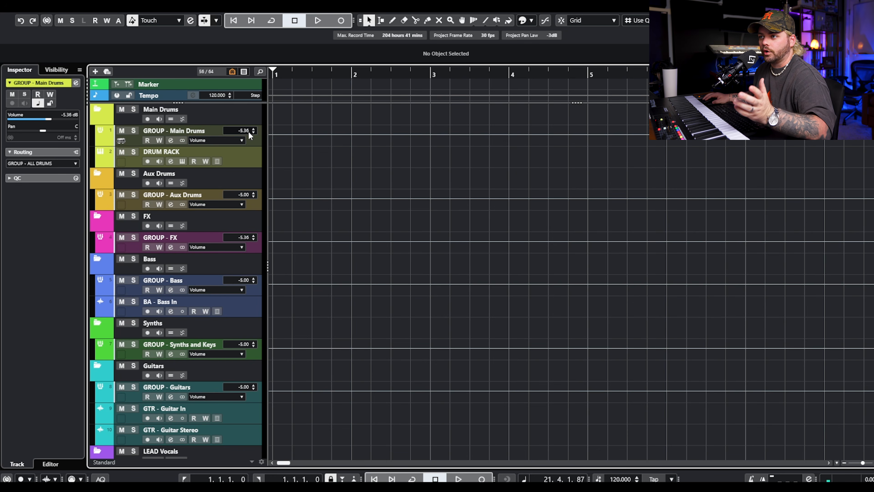
pyautogui.click(254, 129)
# Raise the volume of GROUP - ALL DRUMS to 0.40 dB and reset it to 0
pyautogui.scroll(-10, 406, 297)
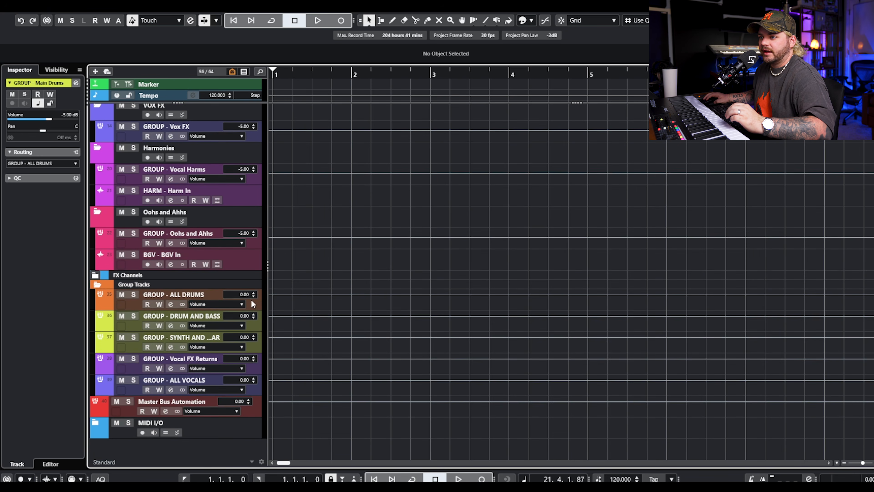
pyautogui.moveTo(247, 293); pyautogui.dragTo(252, 292)
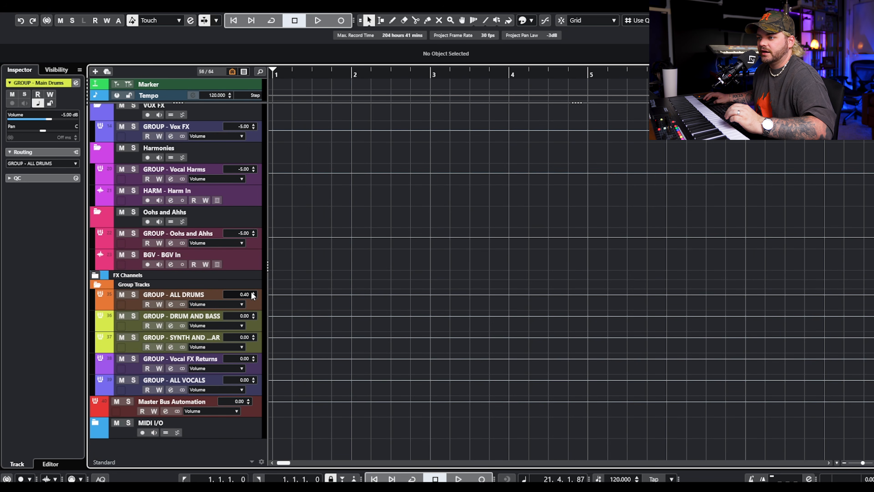
pyautogui.doubleClick(248, 292)
pyautogui.write('0')
pyautogui.press('Return')
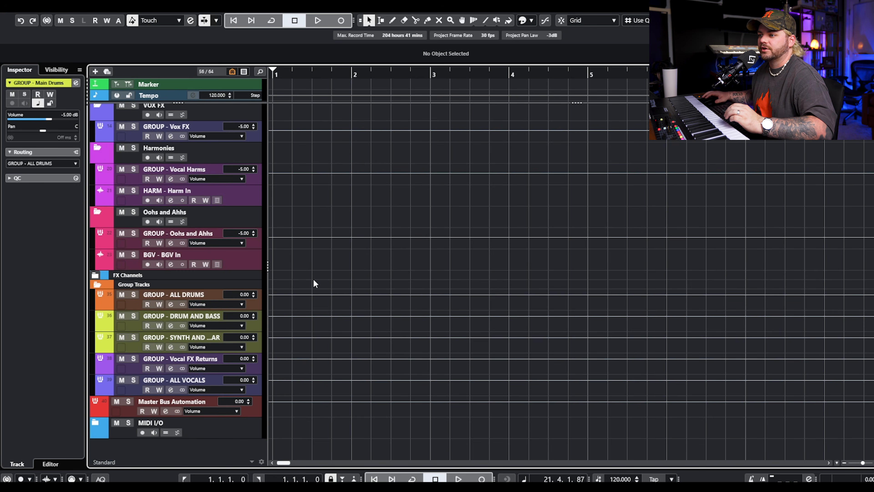
# Examine which sources feed GROUP - ALL DRUMS in its channel settings and close the window
pyautogui.click(263, 303)
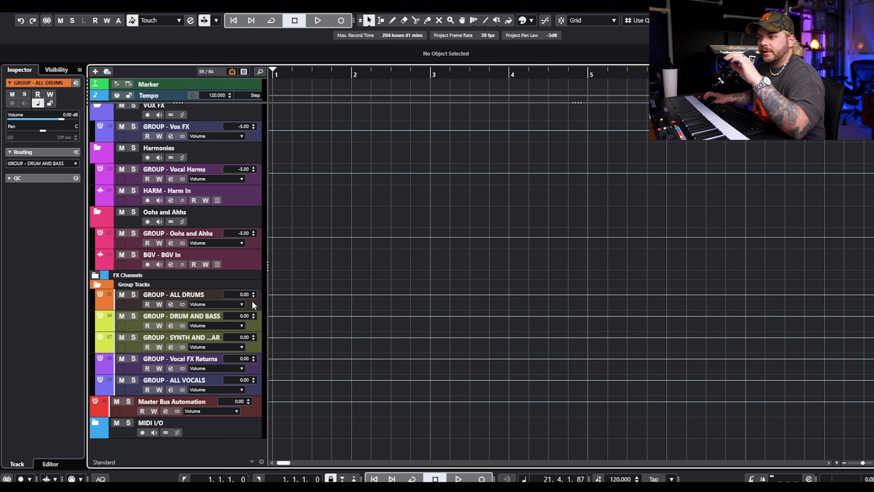
pyautogui.click(170, 305)
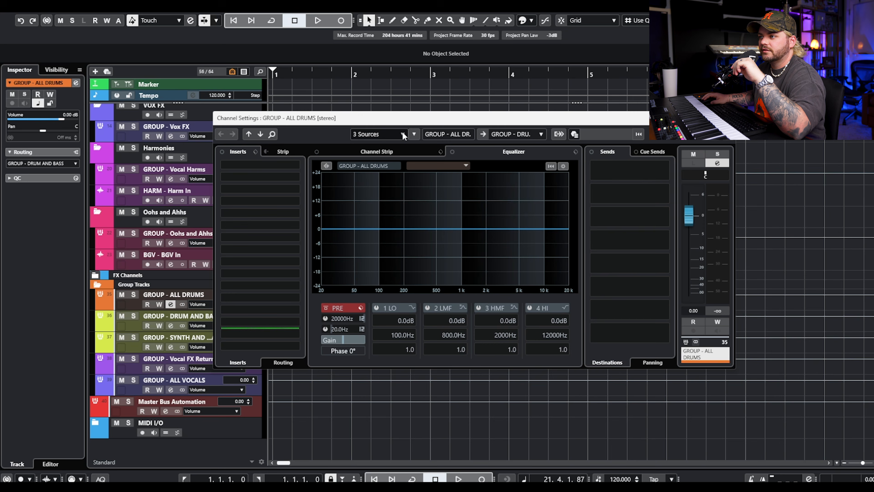
pyautogui.click(415, 133)
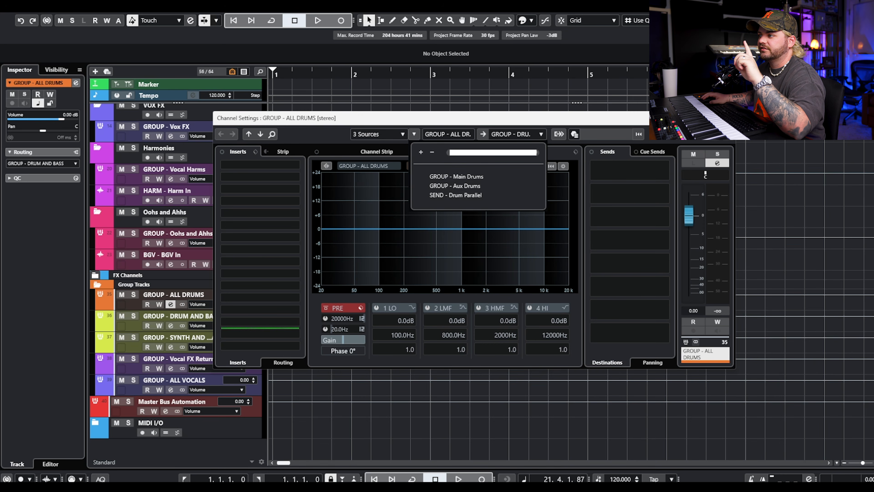
pyautogui.click(726, 117)
pyautogui.click(726, 118)
# Check the output routing of GROUP - DRUM AND BASS, GROUP - ALL DRUMS and GROUP - Bass
pyautogui.click(252, 322)
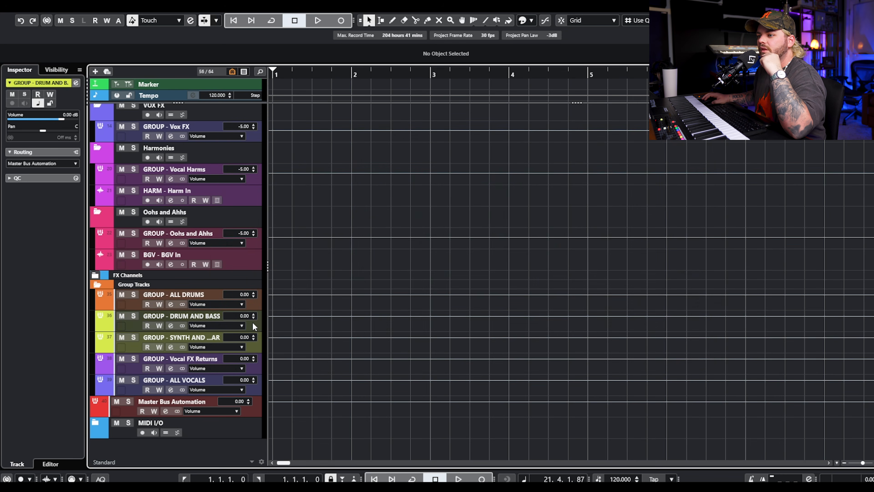
pyautogui.click(251, 301)
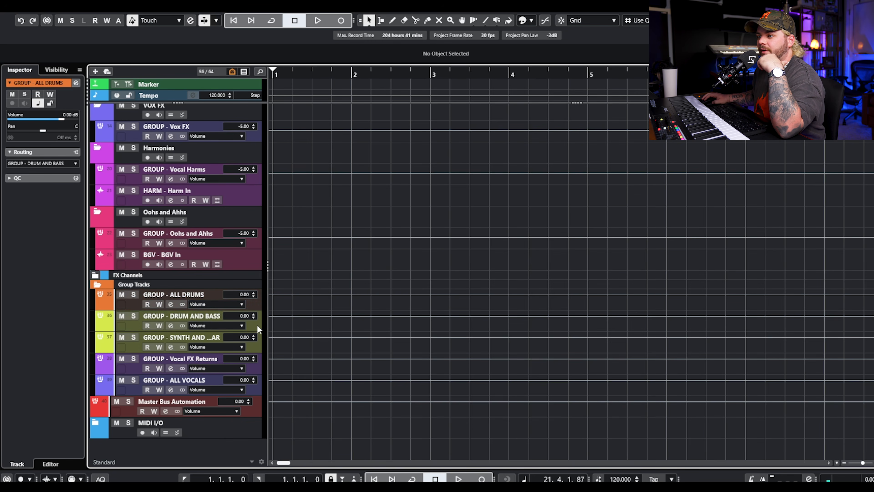
pyautogui.click(256, 324)
pyautogui.scroll(10, 324, 258)
pyautogui.click(258, 293)
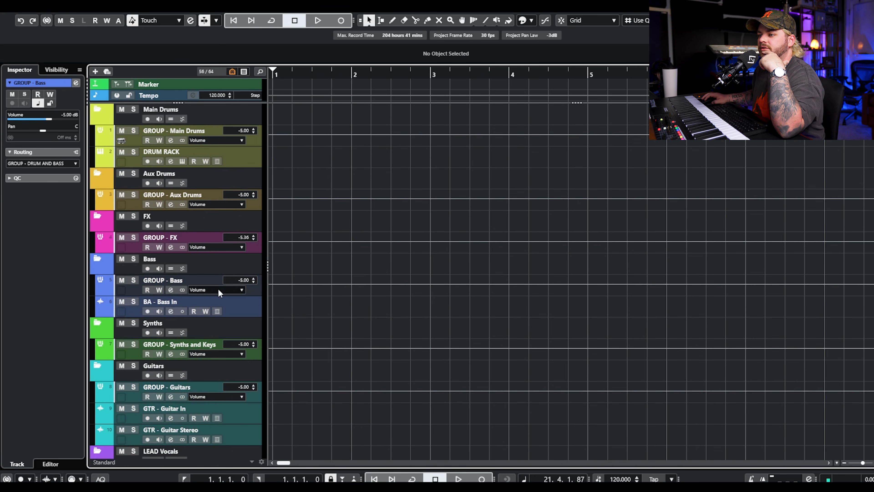
pyautogui.scroll(-10, 341, 357)
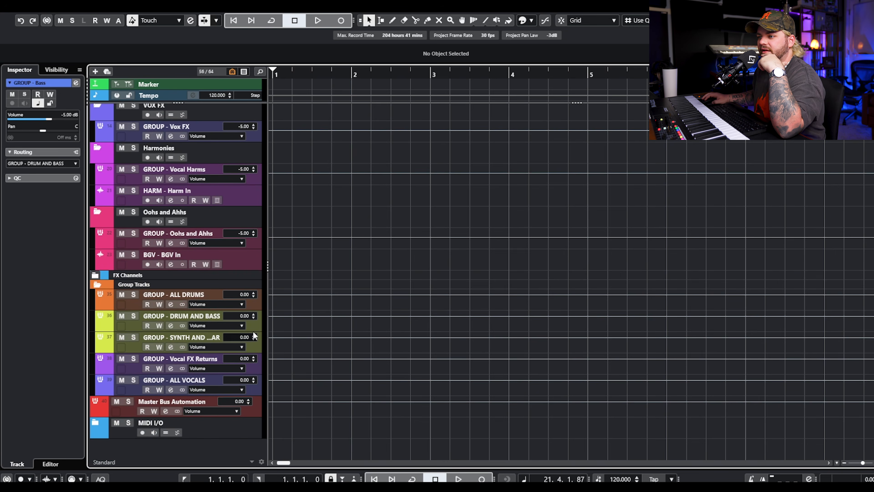
# Examine which sources feed GROUP - DRUM AND BASS in its channel settings and close the window
pyautogui.click(255, 324)
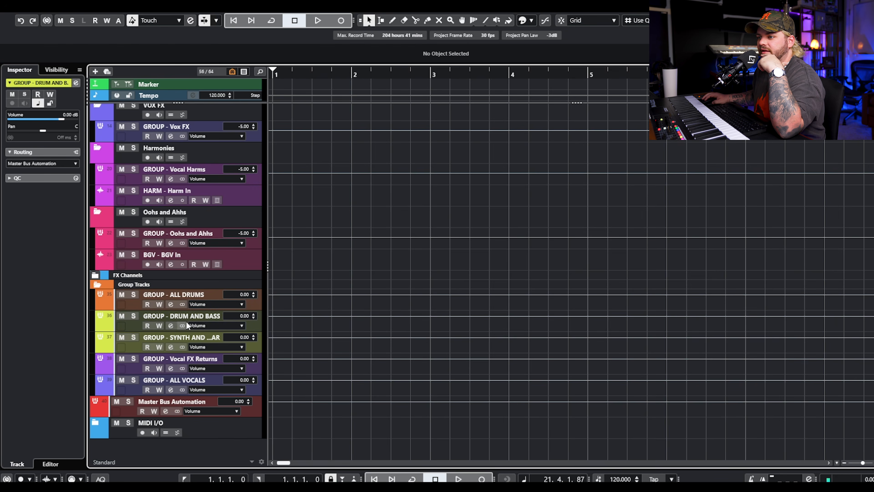
pyautogui.click(171, 325)
pyautogui.click(414, 134)
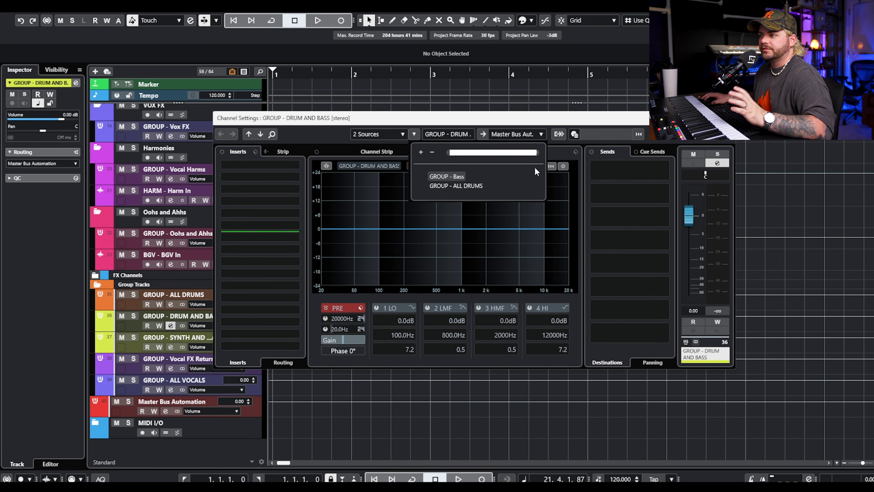
pyautogui.click(634, 119)
pyautogui.click(727, 118)
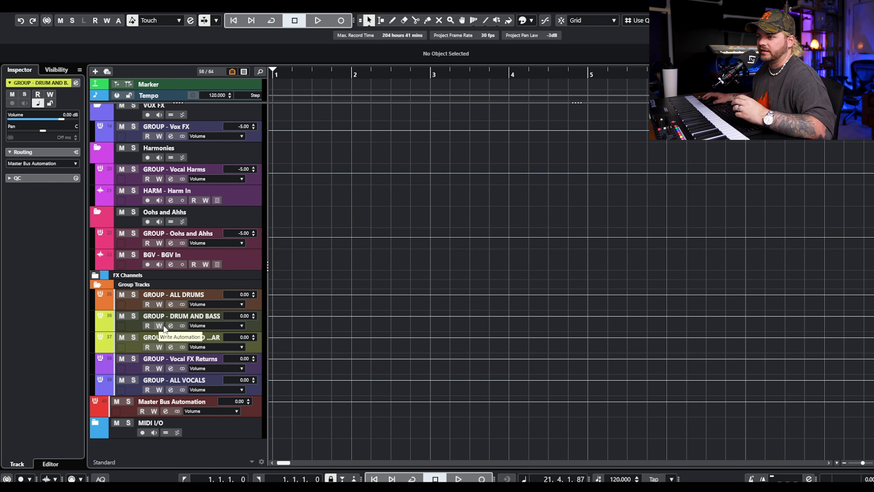
# View the channel settings of GROUP - SYNTH AND GUITAR, and check the output routing of GROUP - Synths and Keys and GROUP - Guitars
pyautogui.click(170, 346)
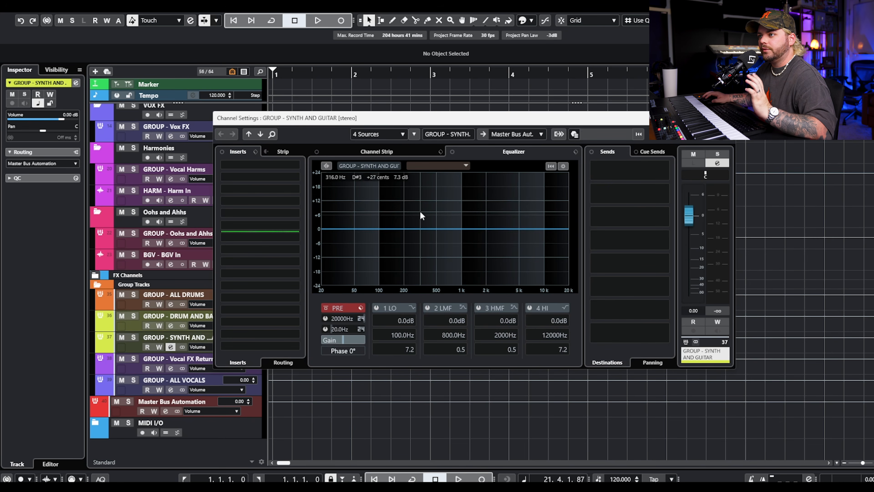
pyautogui.click(727, 118)
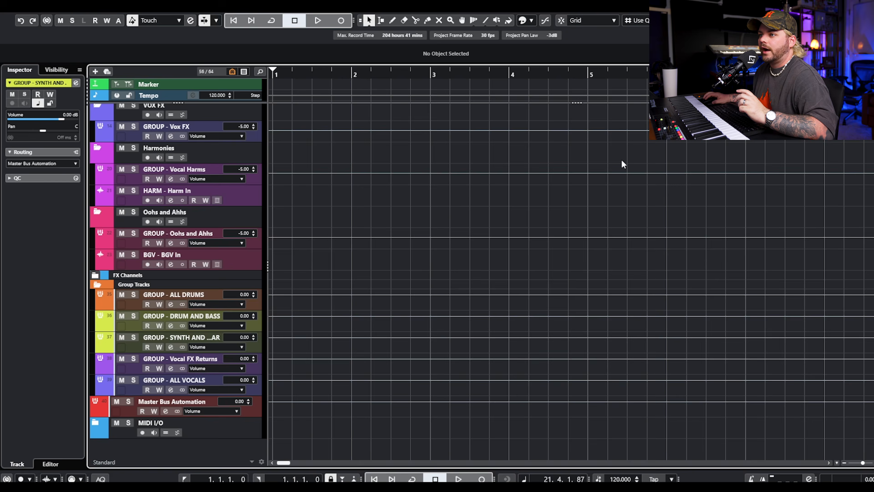
pyautogui.scroll(6, 280, 225)
pyautogui.click(247, 201)
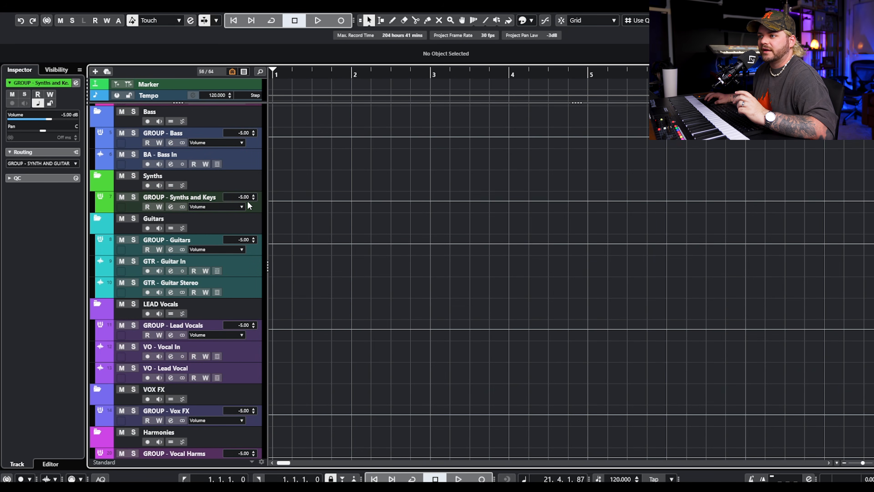
pyautogui.doubleClick(203, 197)
pyautogui.press('Return')
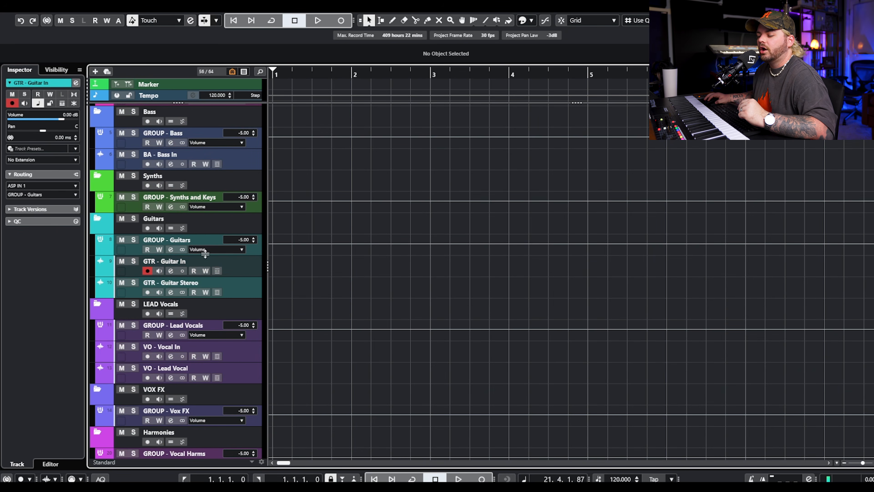
pyautogui.click(205, 241)
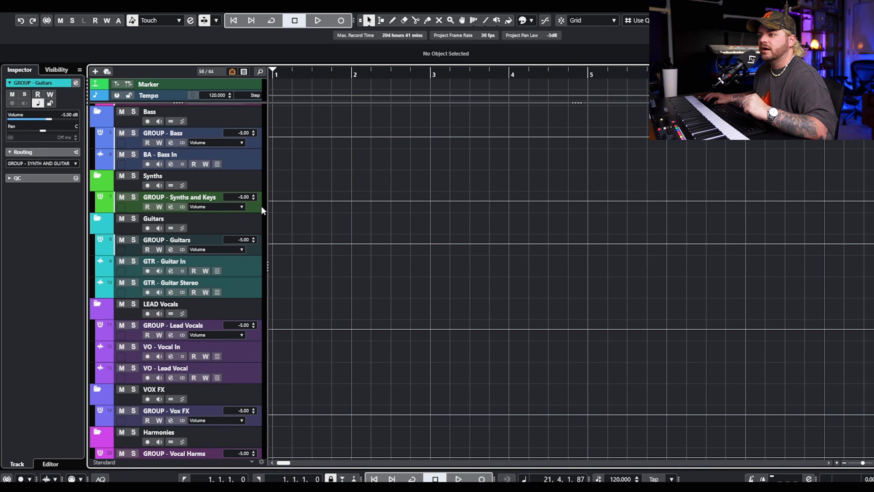
# Solo GROUP - SYNTH AND GUITAR and open its channel settings
pyautogui.scroll(-8, 370, 293)
pyautogui.click(133, 337)
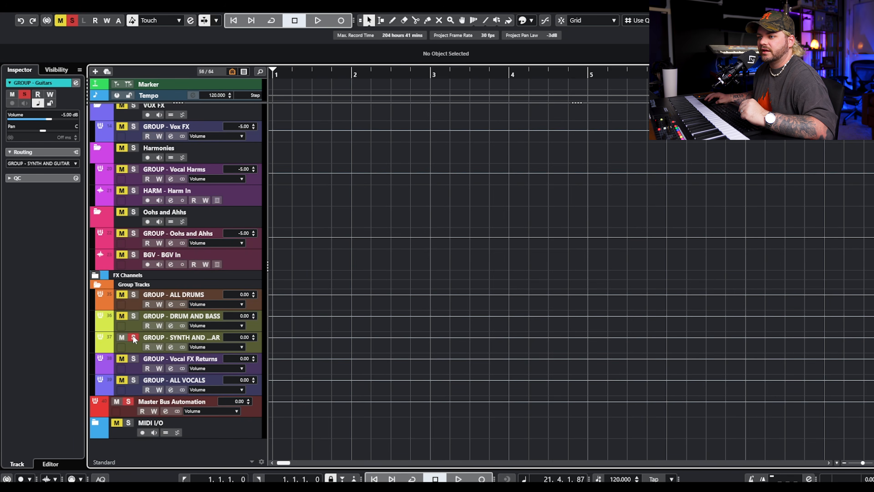
pyautogui.click(171, 347)
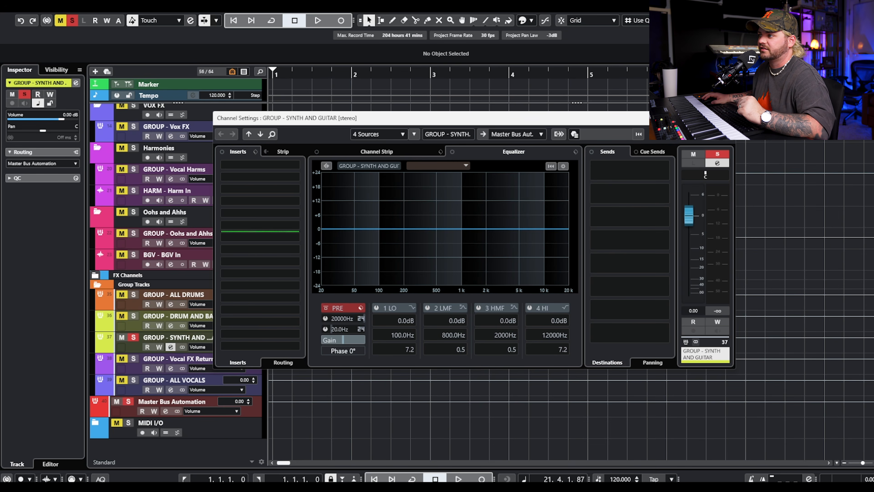
# View the channel settings of GROUP - Vocal FX Returns and GROUP - ALL VOCALS, closing each window
pyautogui.click(171, 369)
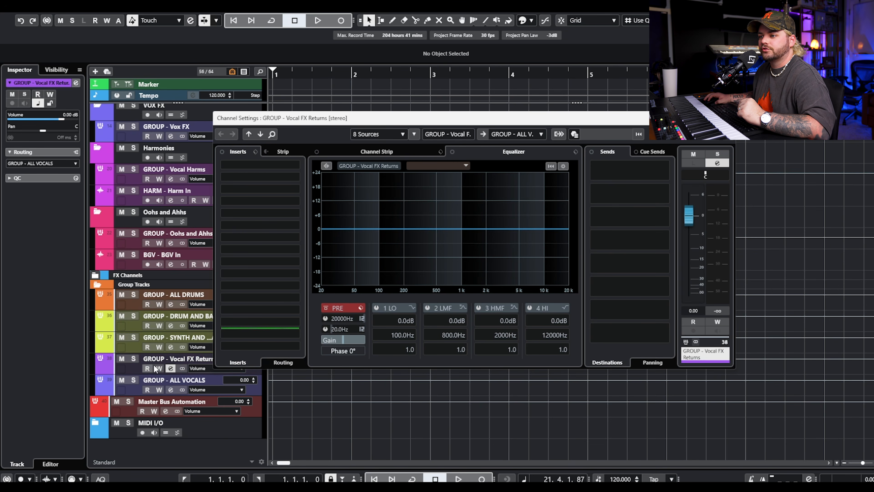
pyautogui.click(170, 368)
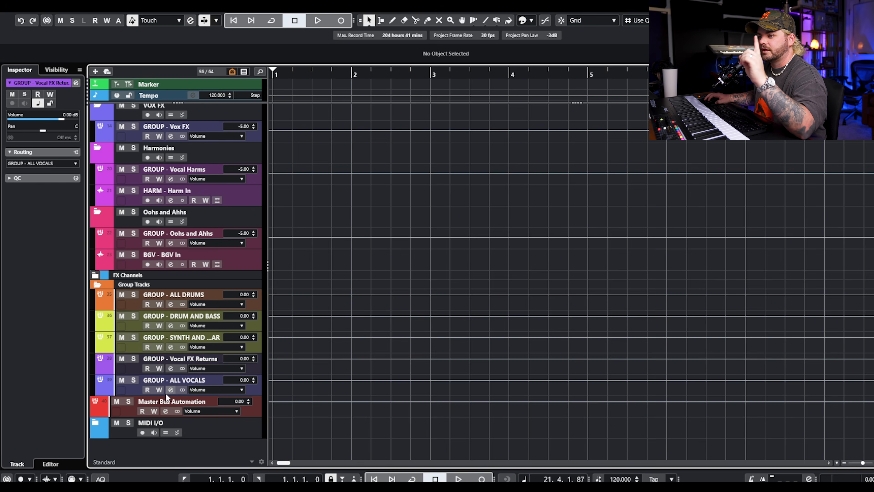
pyautogui.click(171, 390)
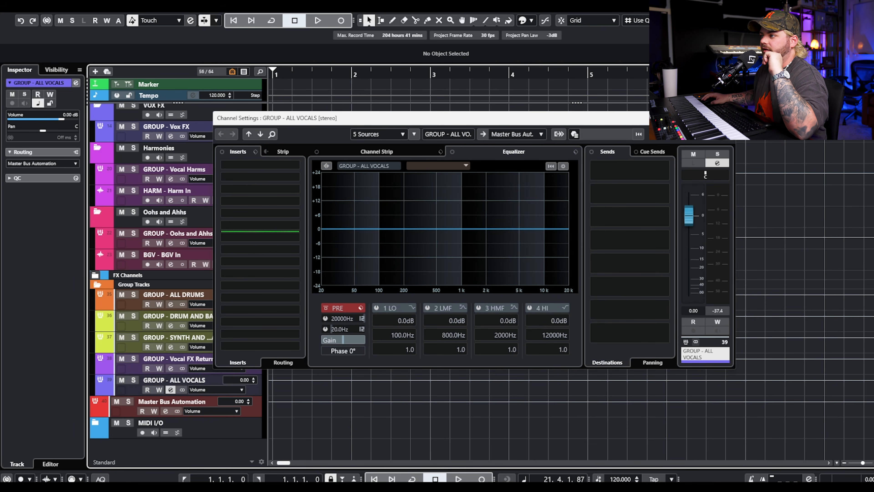
pyautogui.click(727, 117)
# Check the output routing of the Lead Vocals, Vox FX, Vocal Harms and Oohs and Ahhs groups
pyautogui.scroll(4, 304, 196)
pyautogui.click(250, 194)
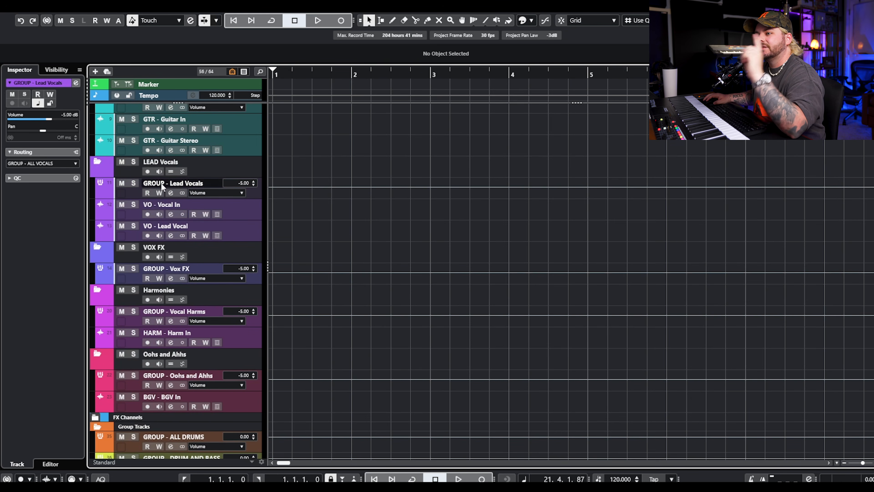
pyautogui.click(254, 280)
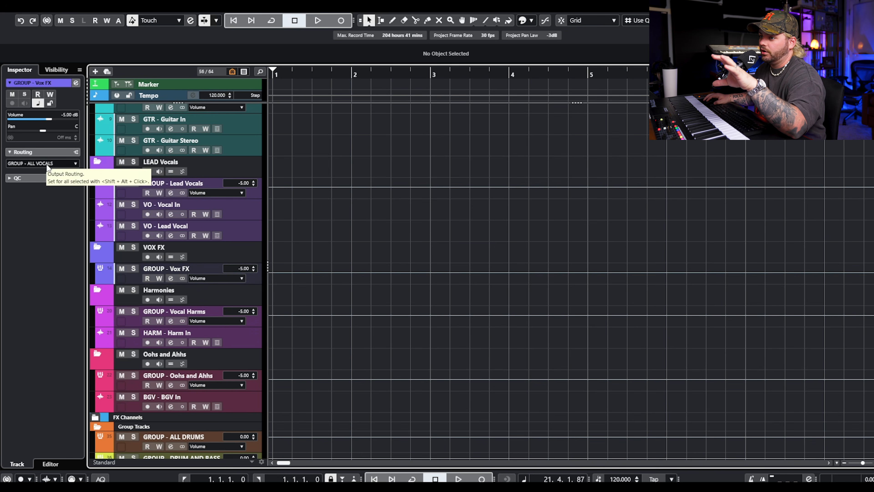
pyautogui.click(252, 317)
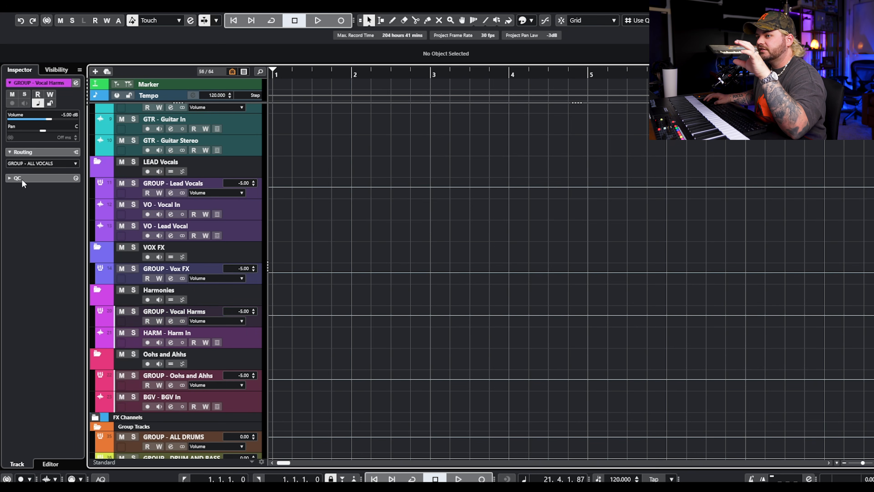
pyautogui.scroll(-3, 173, 271)
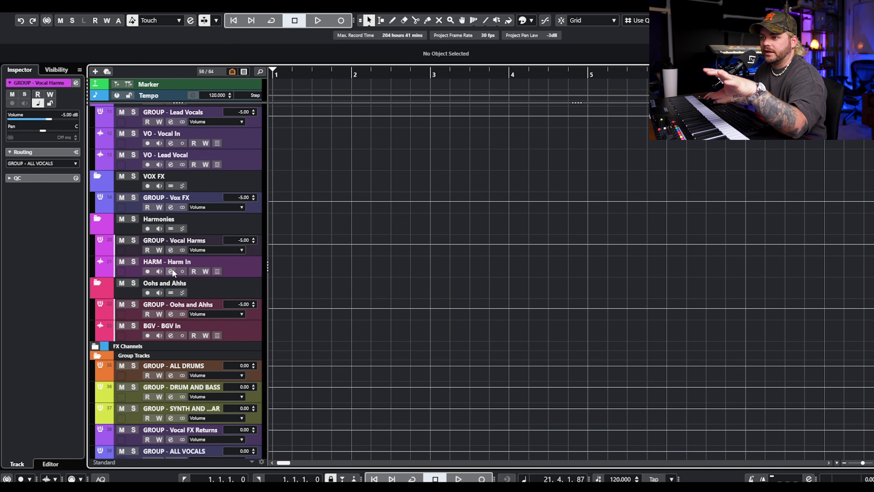
pyautogui.click(259, 318)
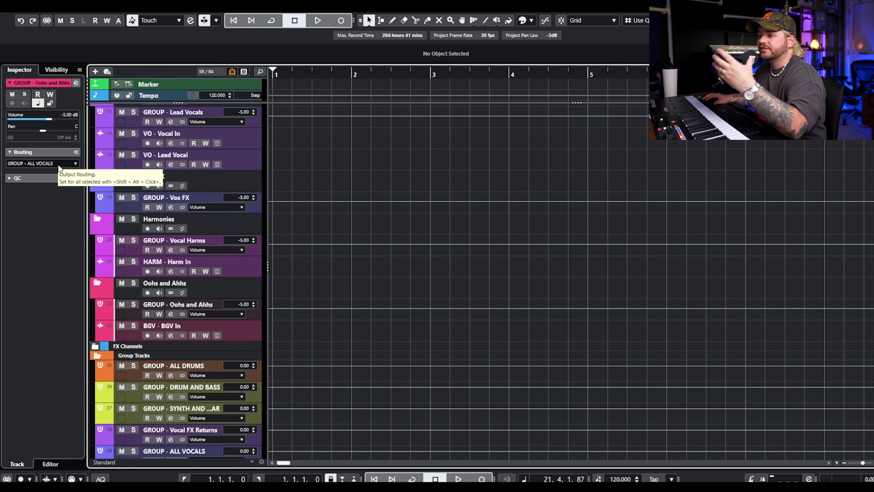
# Solo GROUP - ALL VOCALS, briefly view its channel settings, and turn the solo off again
pyautogui.scroll(-3, 319, 294)
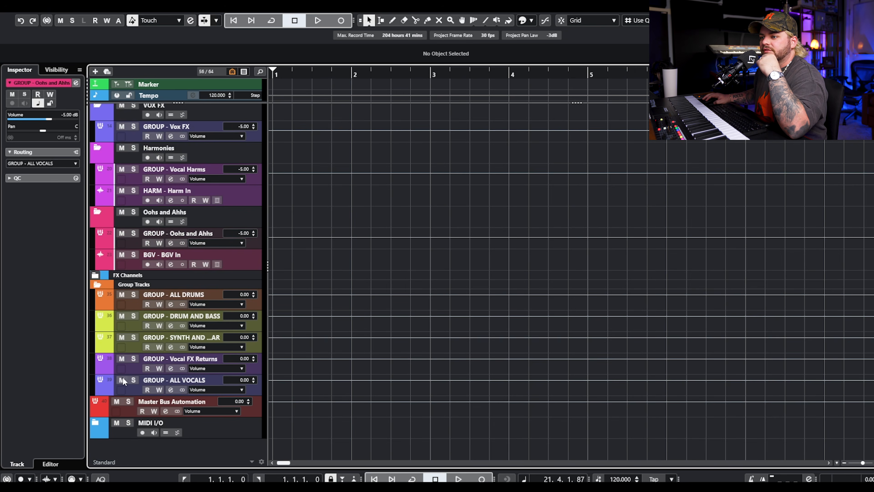
pyautogui.click(134, 380)
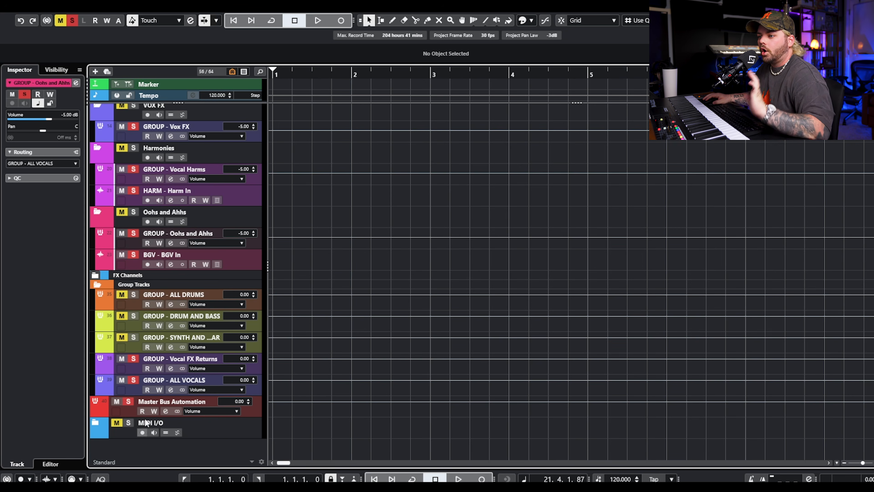
pyautogui.click(171, 388)
pyautogui.click(171, 386)
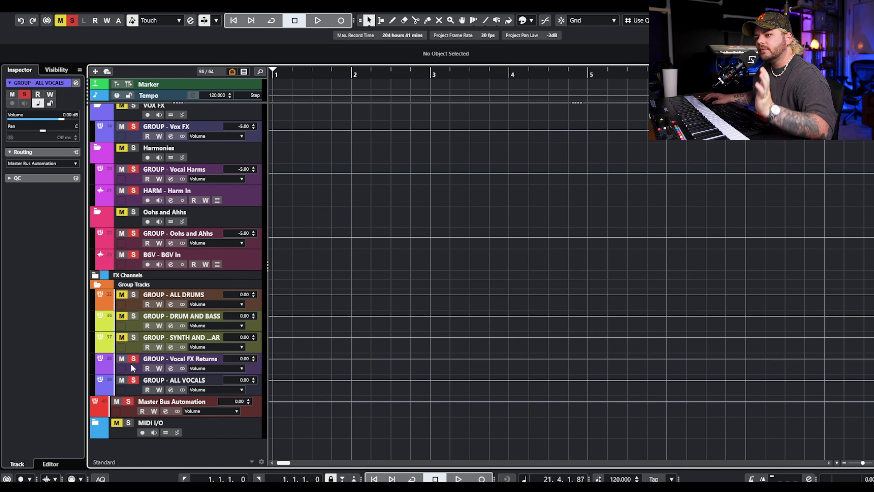
pyautogui.click(133, 381)
# Review the output routing of GROUP - Lead Vocals and GROUP - Vocal Harms, and return to the Group Tracks folder
pyautogui.scroll(10, 332, 269)
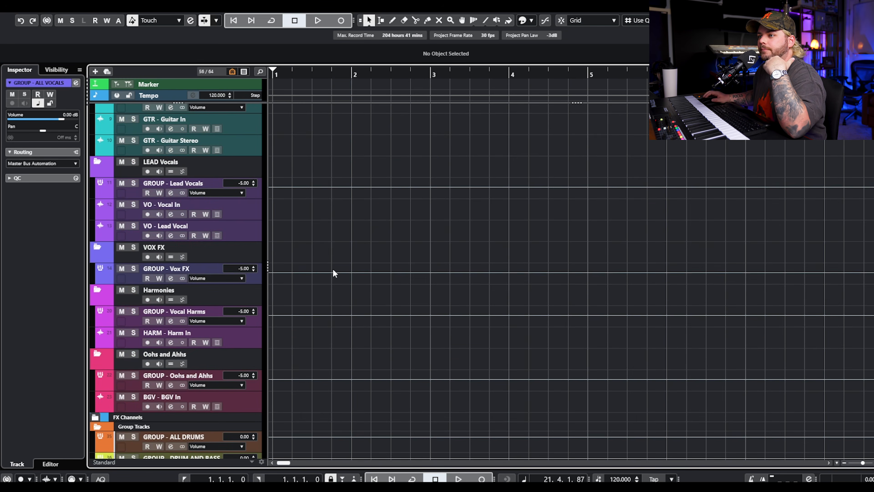
pyautogui.click(260, 337)
pyautogui.scroll(-5, 261, 330)
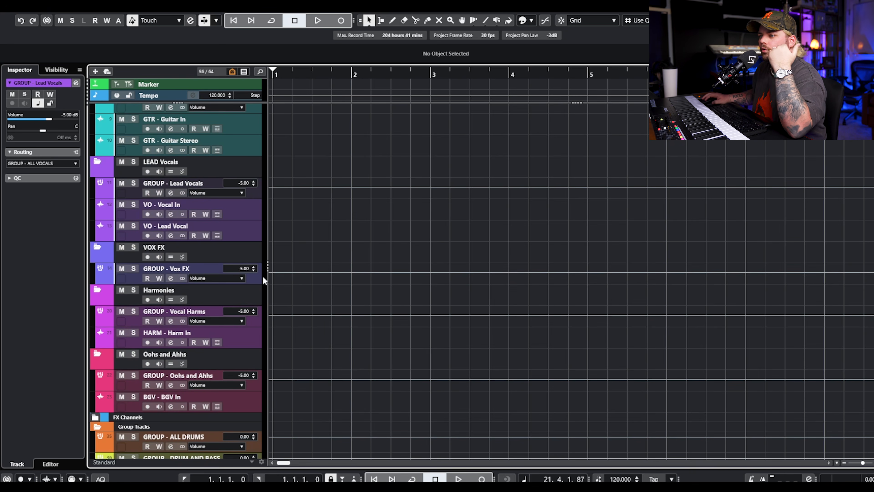
pyautogui.click(253, 321)
pyautogui.scroll(-4, 258, 313)
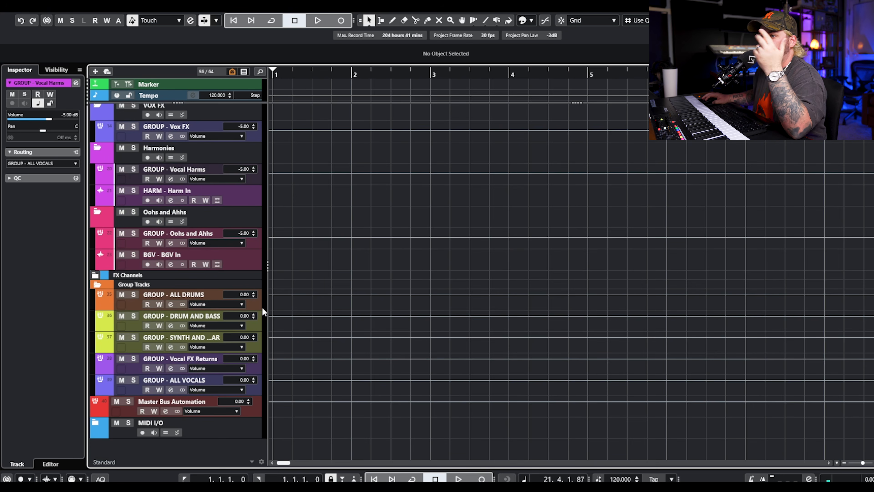
# Check the output routing of GROUP - Oohs and Ahhs, and solo GROUP - ALL VOCALS with its channel settings open
pyautogui.click(254, 245)
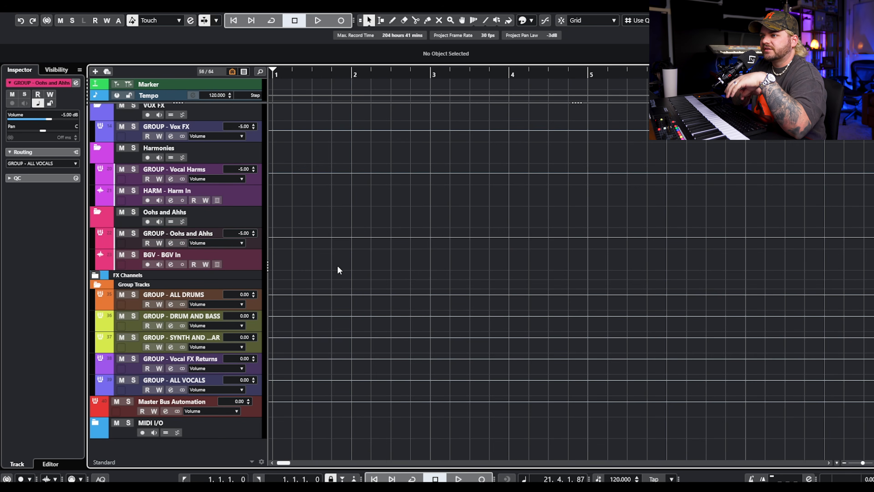
pyautogui.scroll(4, 281, 234)
pyautogui.scroll(-4, 296, 344)
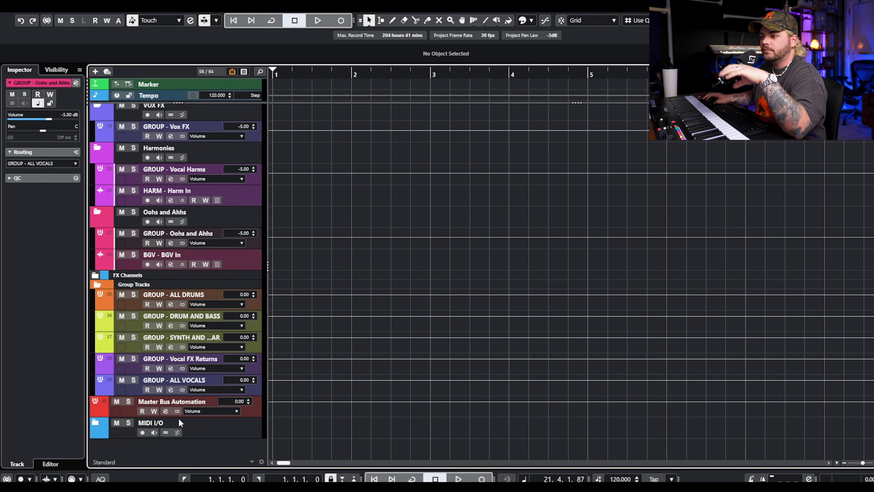
pyautogui.click(133, 381)
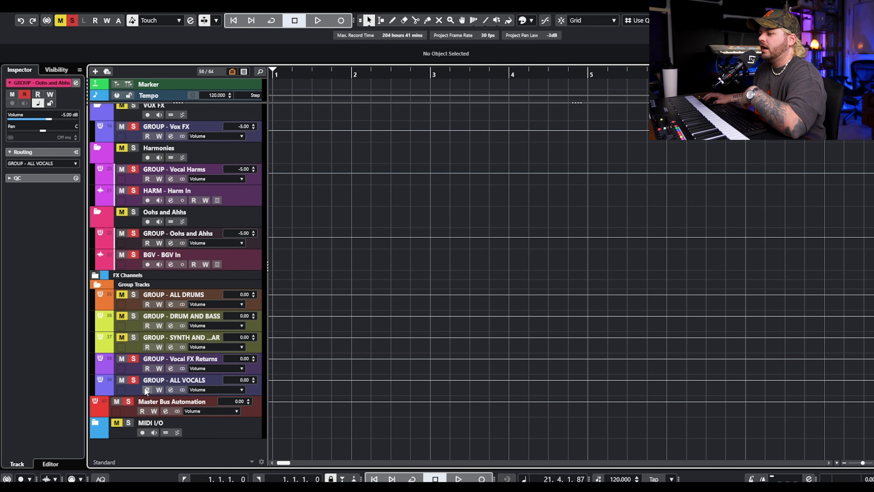
pyautogui.click(171, 390)
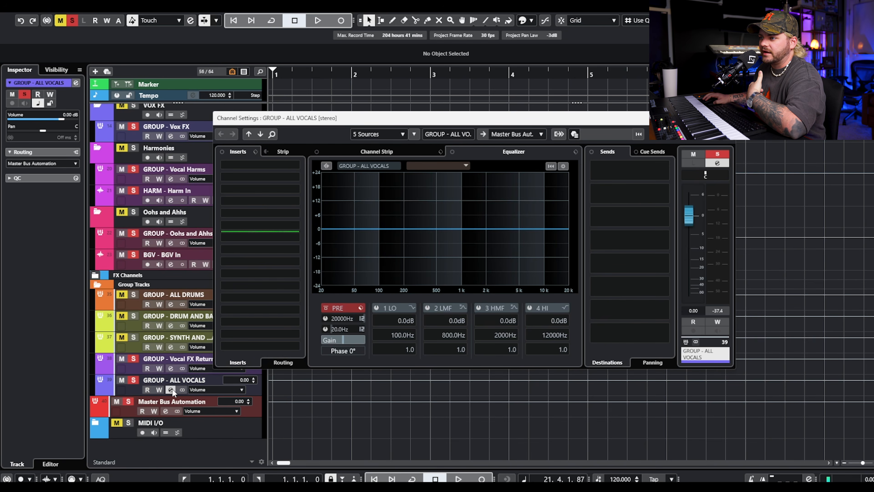
# Lower the GROUP - ALL VOCALS fader to about -0.56 dB and reset its volume to 0
pyautogui.moveTo(688, 218)
pyautogui.mouseDown()
pyautogui.moveTo(690, 237)
pyautogui.moveTo(690, 211)
pyautogui.moveTo(691, 222)
pyautogui.mouseUp()
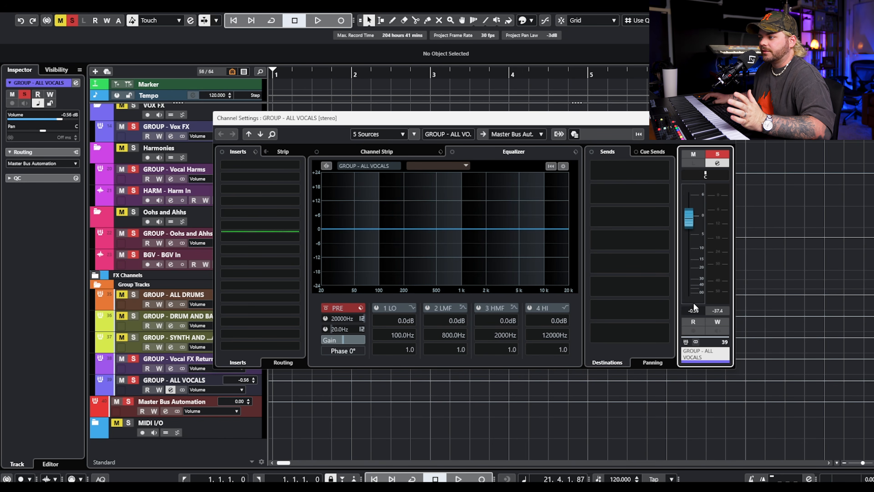
pyautogui.doubleClick(694, 308)
pyautogui.write('0')
pyautogui.press('Return')
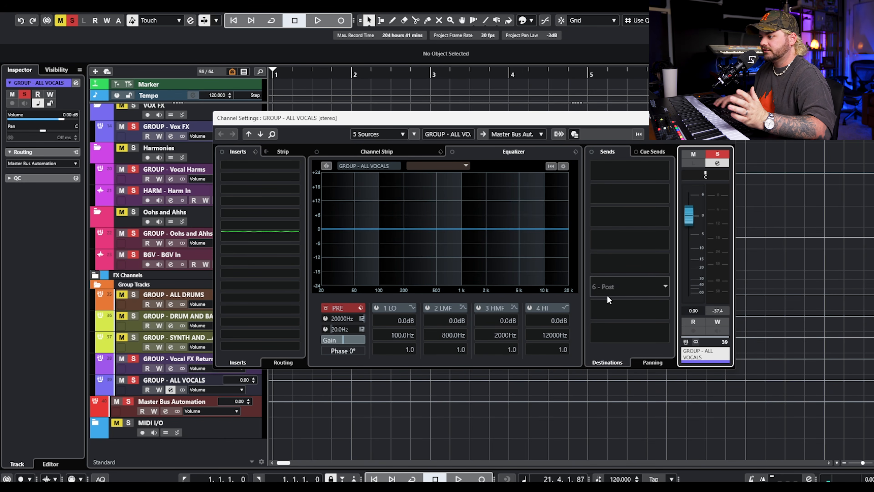
# Try an equalizer dip of about 4.5 dB near 193 Hz on GROUP - ALL VOCALS, close its channel window and turn its solo off
pyautogui.moveTo(374, 225); pyautogui.dragTo(402, 239)
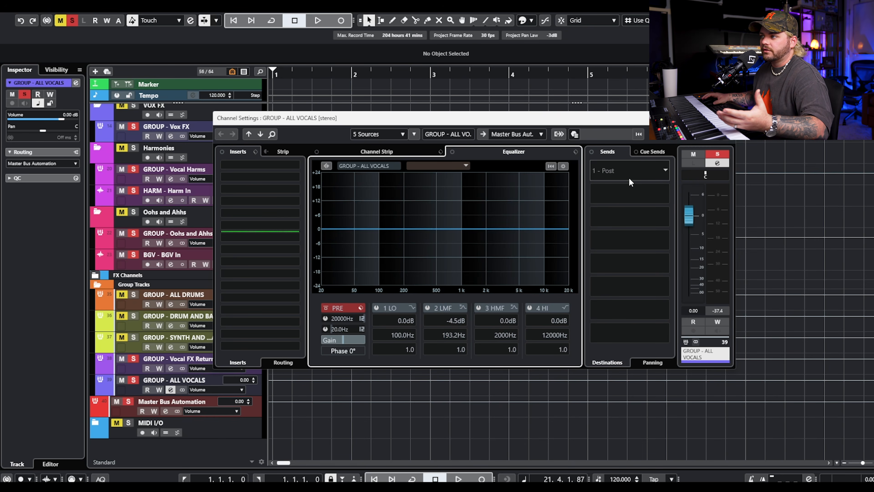
pyautogui.press('e')
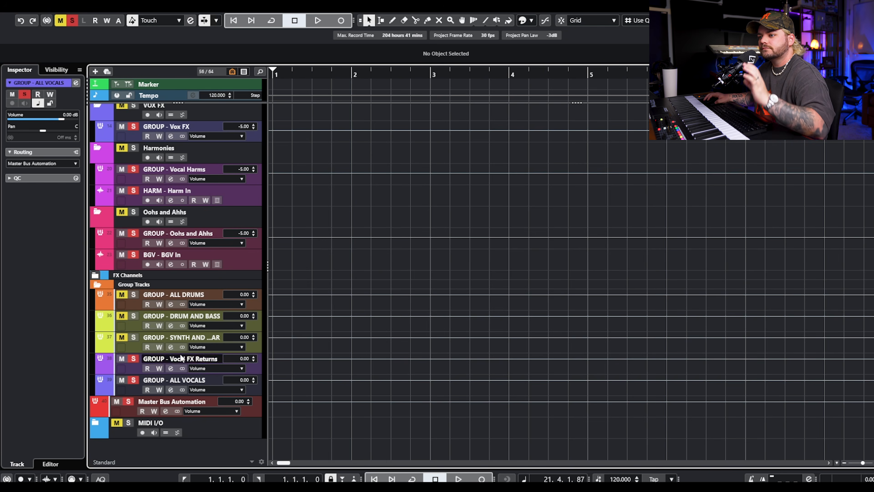
pyautogui.click(133, 379)
pyautogui.click(132, 365)
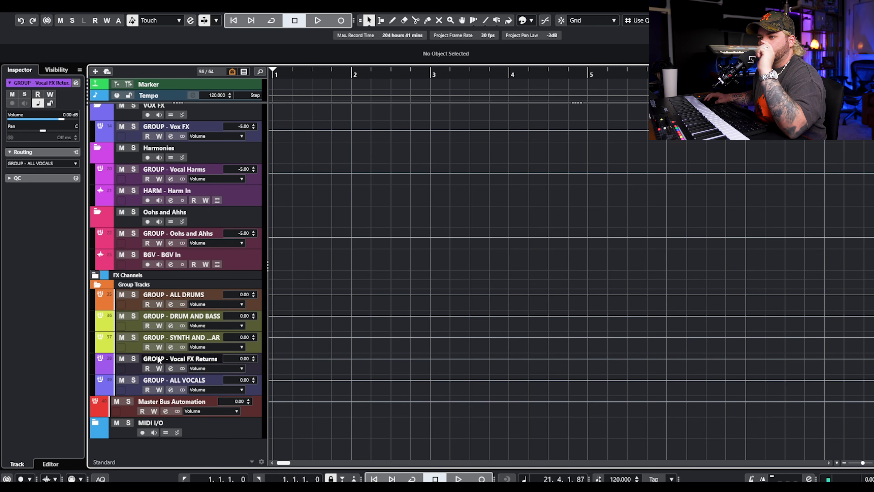
# Expand the FX Channels folder and examine the channel settings and output routing choices of SEND - Drum Parallel
pyautogui.click(95, 276)
pyautogui.scroll(-5, 308, 292)
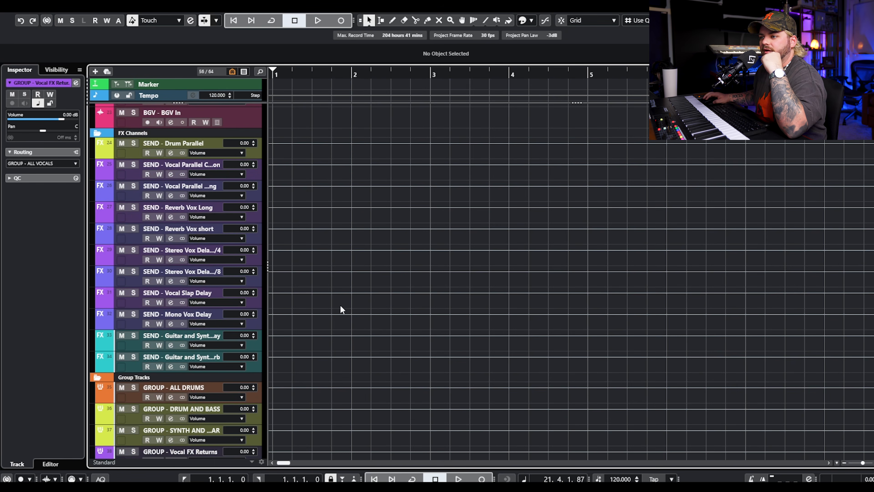
pyautogui.click(255, 156)
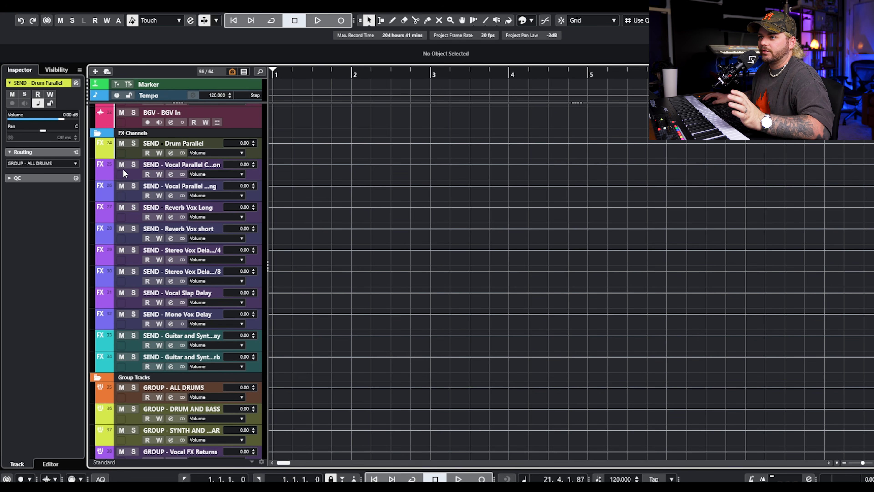
pyautogui.click(170, 152)
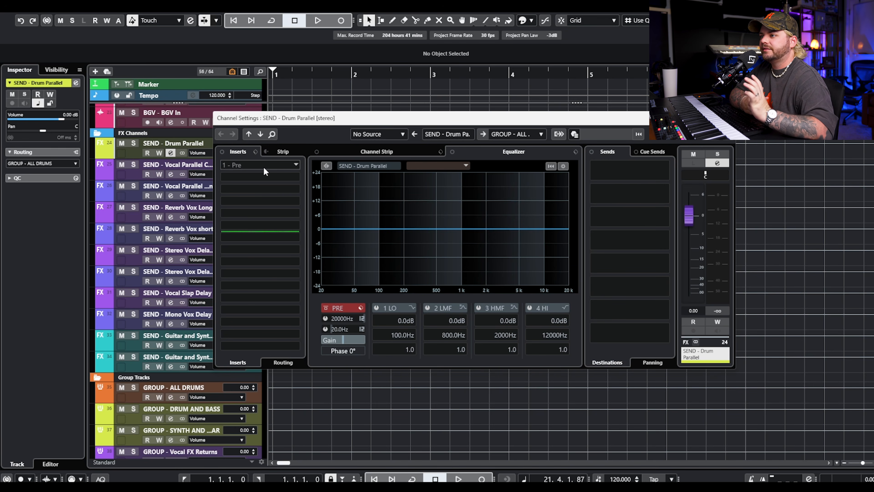
pyautogui.click(517, 134)
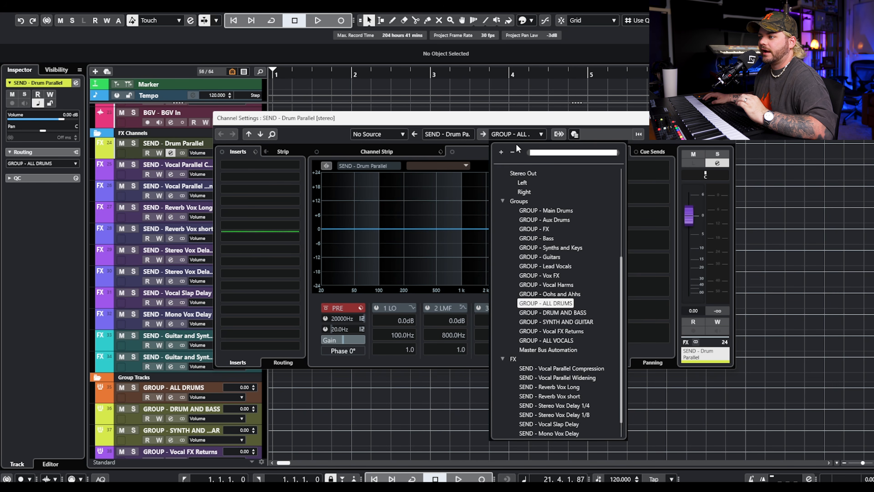
pyautogui.click(582, 125)
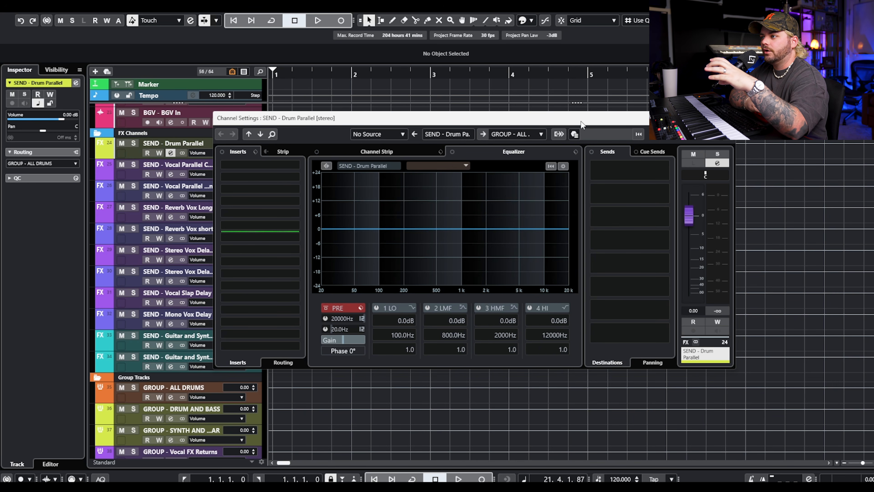
# Lower the SEND - Drum Parallel fader to about -0.56 dB, reset its volume to 0, and close the channel window
pyautogui.moveTo(686, 222); pyautogui.dragTo(687, 224)
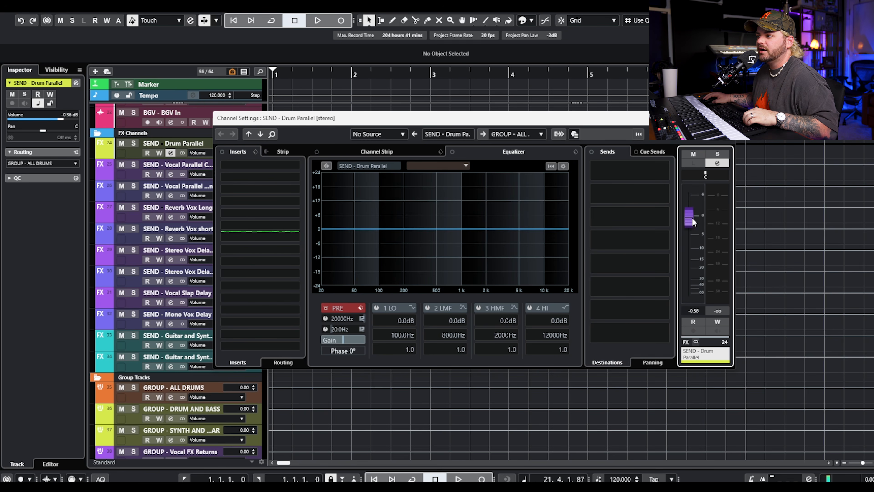
pyautogui.doubleClick(692, 309)
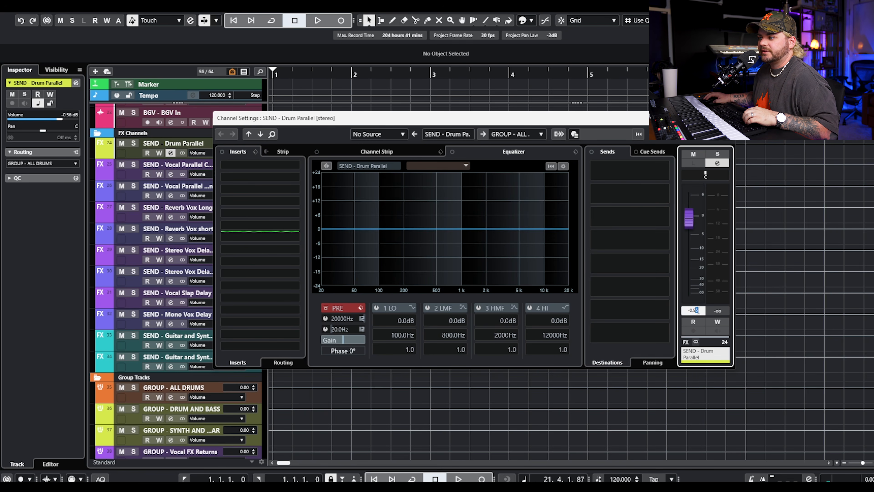
pyautogui.write('0')
pyautogui.press('Return')
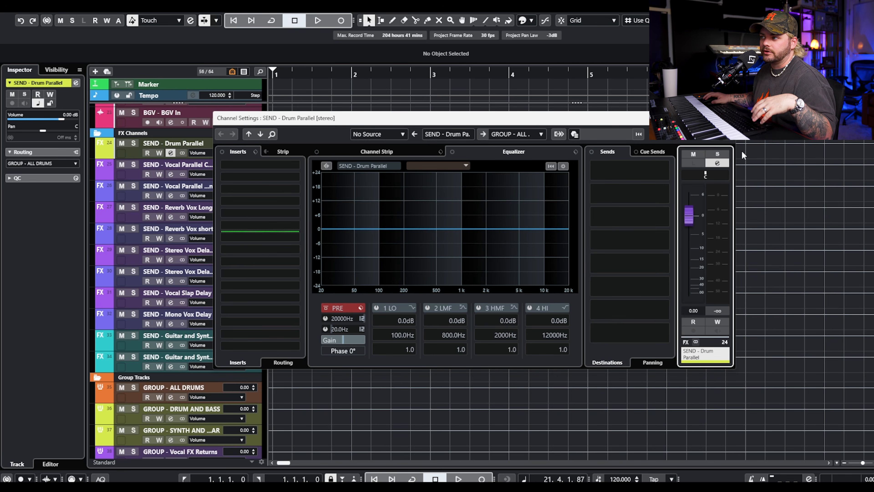
pyautogui.click(728, 117)
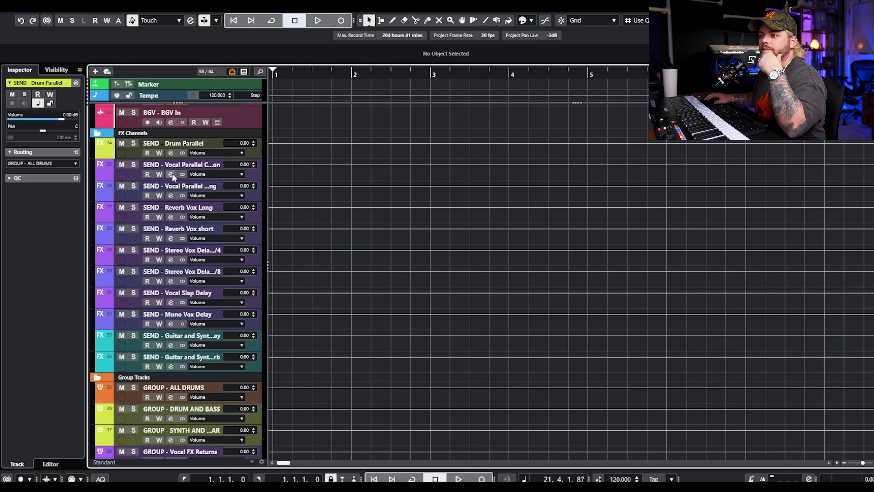
# View the inserts and sends of SEND - Vocal Parallel Compression in its channel settings and close the window
pyautogui.click(198, 173)
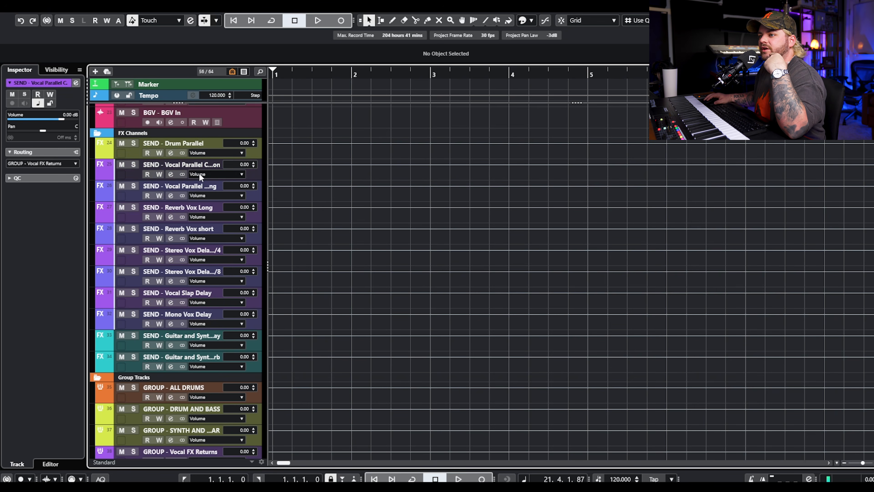
pyautogui.click(170, 174)
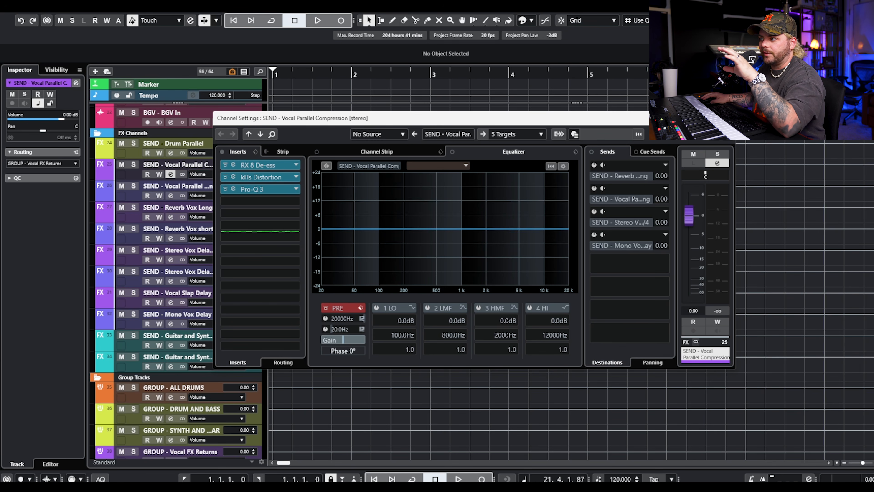
pyautogui.click(727, 118)
# View the channel settings of SEND - Vocal Parallel Widening and its Chorus DIMENSION-D insert, closing both windows
pyautogui.click(252, 195)
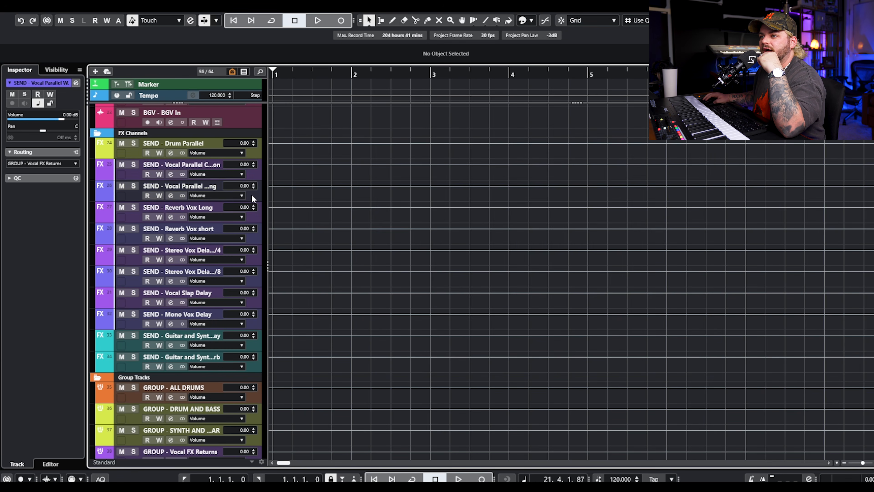
pyautogui.click(172, 196)
pyautogui.click(268, 178)
pyautogui.moveTo(523, 152); pyautogui.dragTo(568, 116)
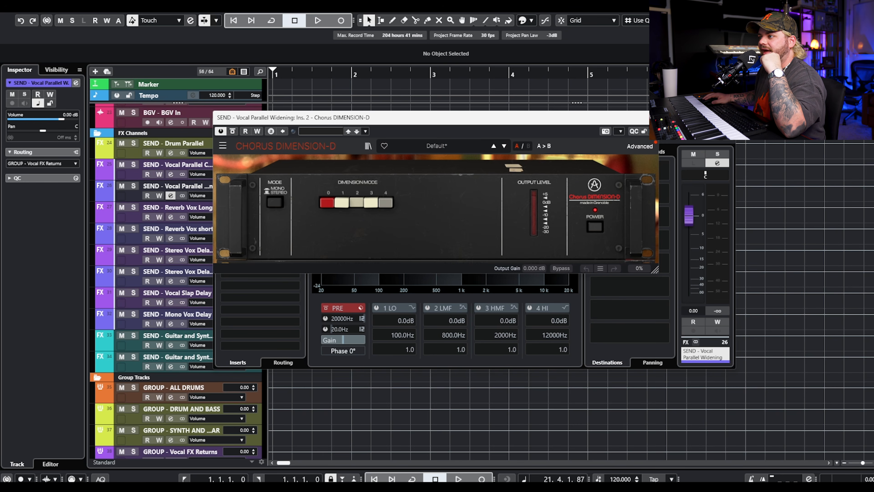
pyautogui.click(643, 118)
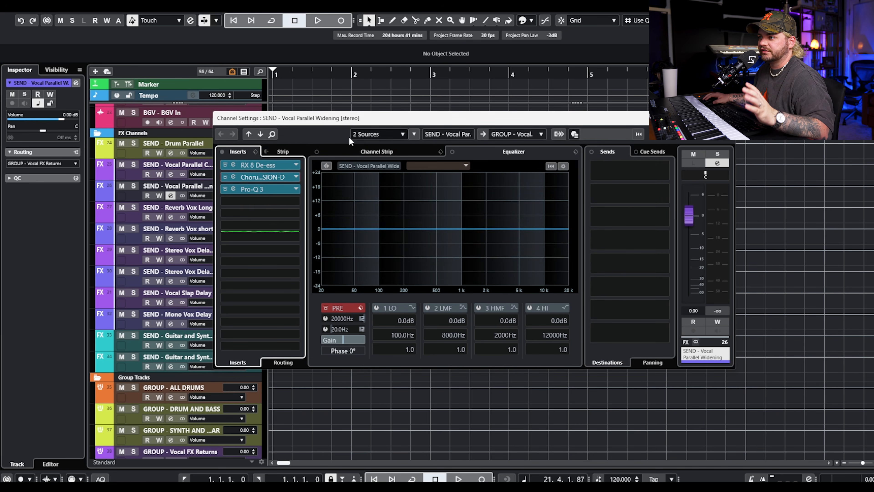
pyautogui.click(170, 195)
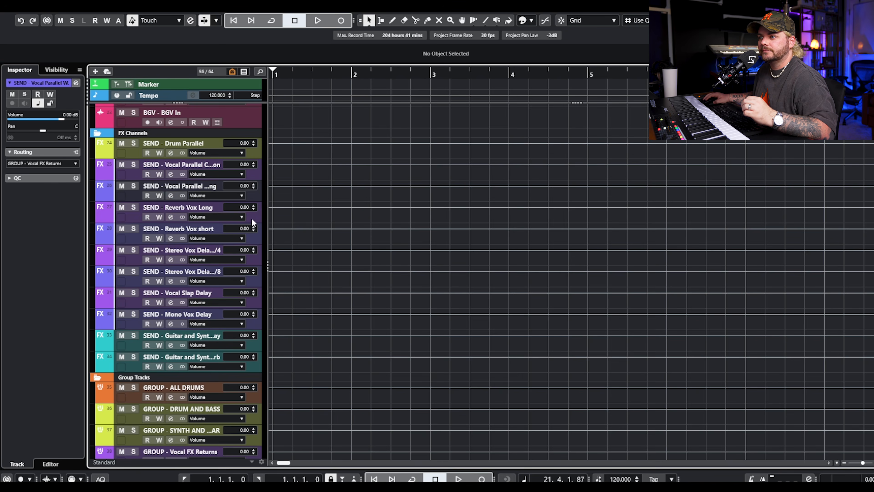
# View the channel settings of SEND - Reverb Vox Long and SEND - Reverb Vox short
pyautogui.click(171, 216)
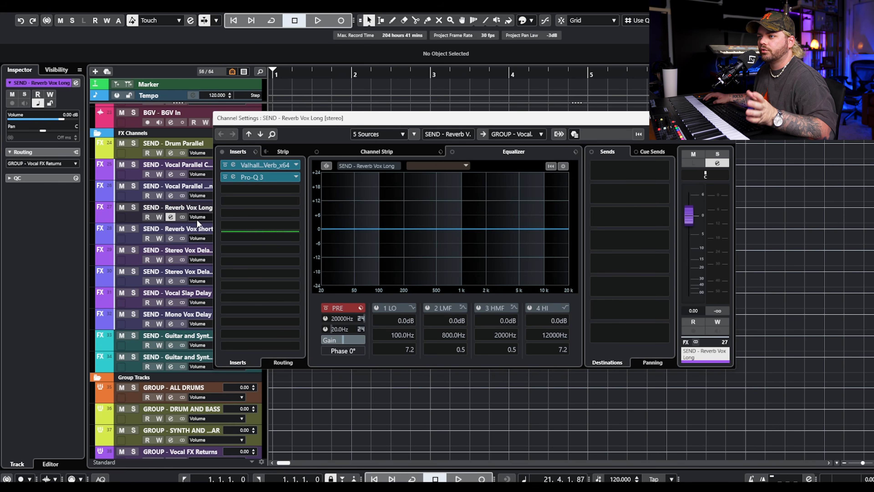
pyautogui.click(174, 239)
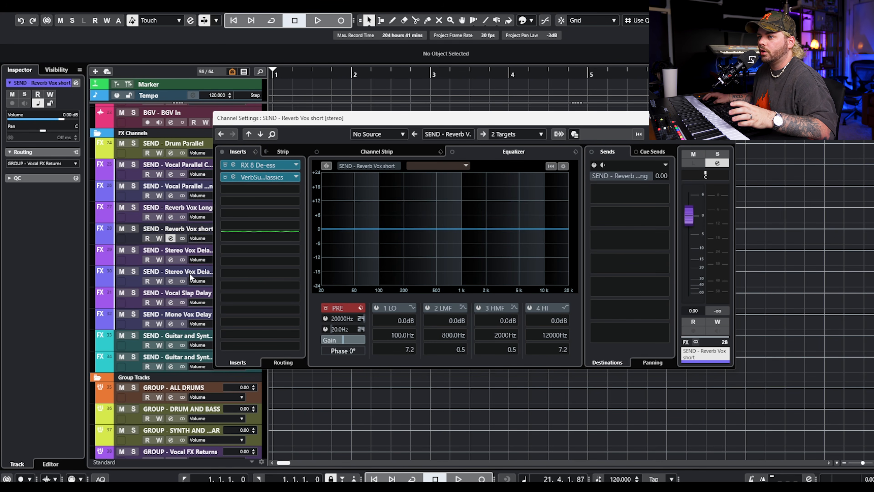
# Set Spread to A in the Repeater insert of SEND - Stereo Vox Delay 1/4 and close the plug-in
pyautogui.click(170, 259)
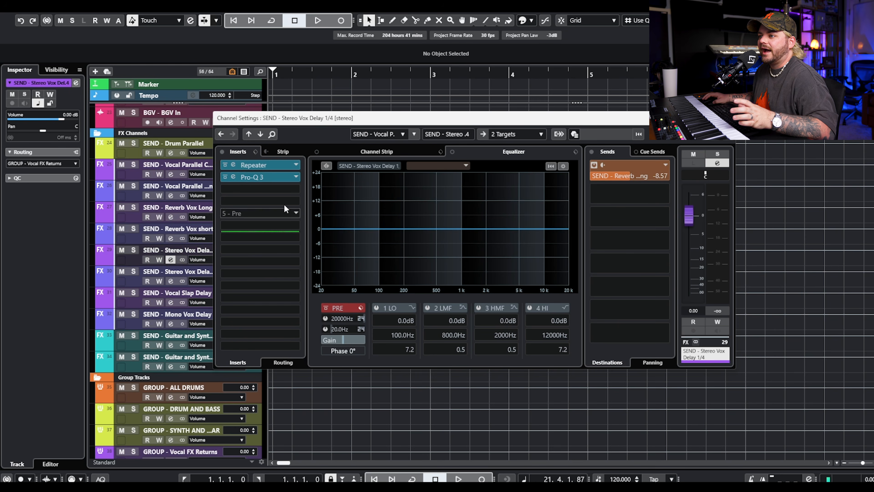
pyautogui.click(276, 164)
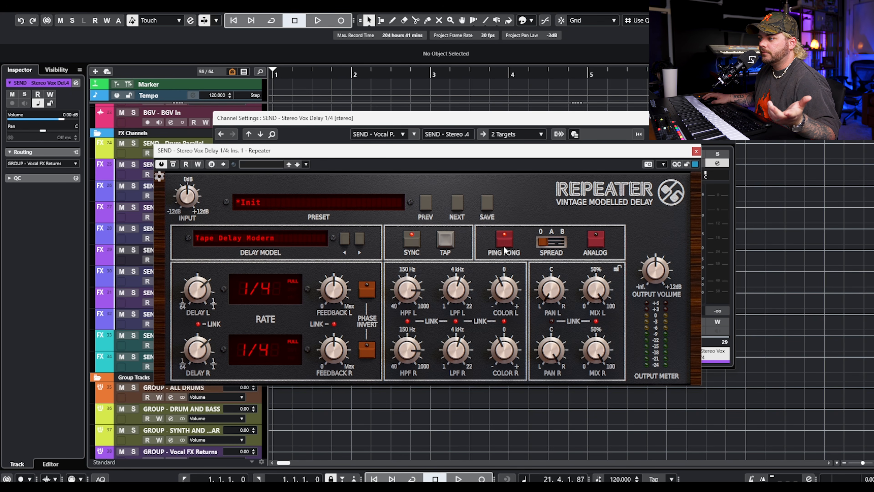
pyautogui.click(553, 243)
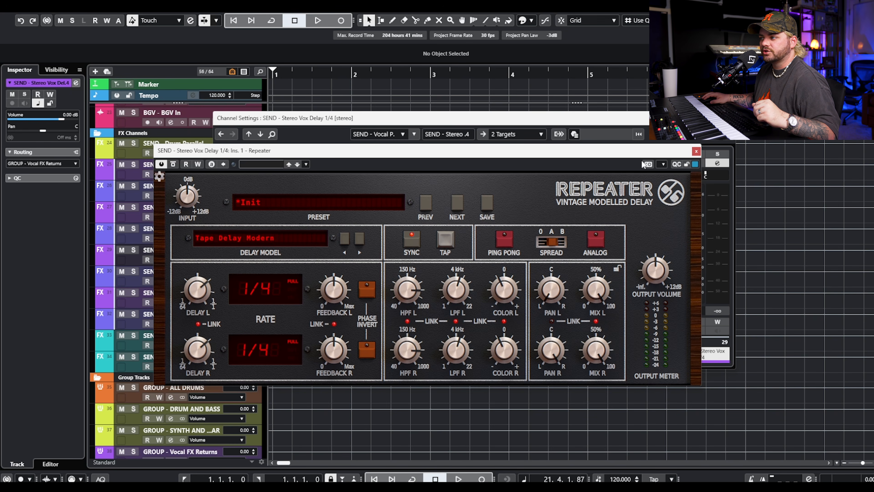
pyautogui.click(696, 152)
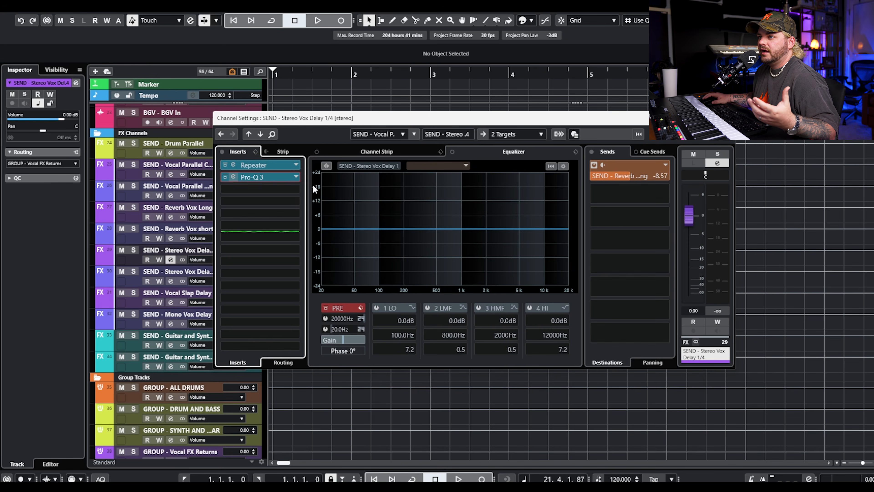
# Sweep the low-cut and high-cut bands of the delay send's Pro-Q 3 up and back down, leaving the high cut at about 1914 Hz
pyautogui.click(272, 175)
pyautogui.moveTo(492, 203)
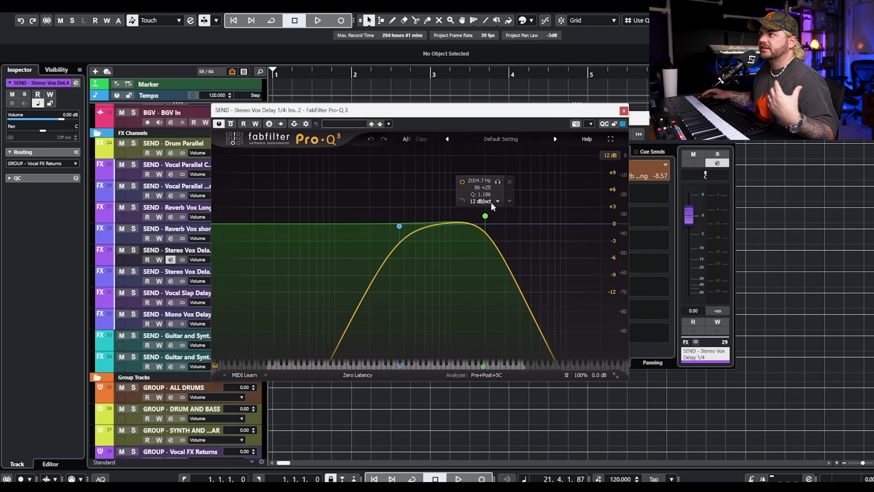
pyautogui.moveTo(371, 231)
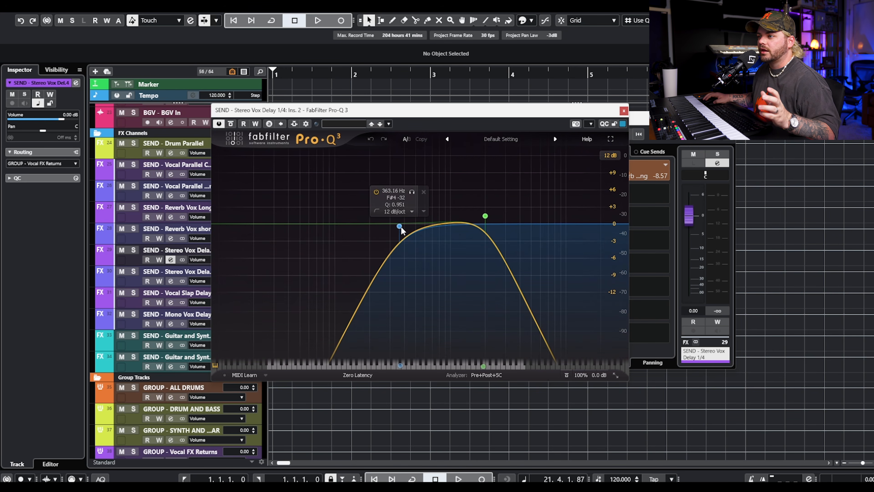
pyautogui.moveTo(400, 226)
pyautogui.mouseDown()
pyautogui.moveTo(458, 223)
pyautogui.moveTo(409, 224)
pyautogui.mouseUp()
pyautogui.moveTo(483, 220); pyautogui.dragTo(513, 223)
pyautogui.moveTo(409, 228); pyautogui.dragTo(440, 224)
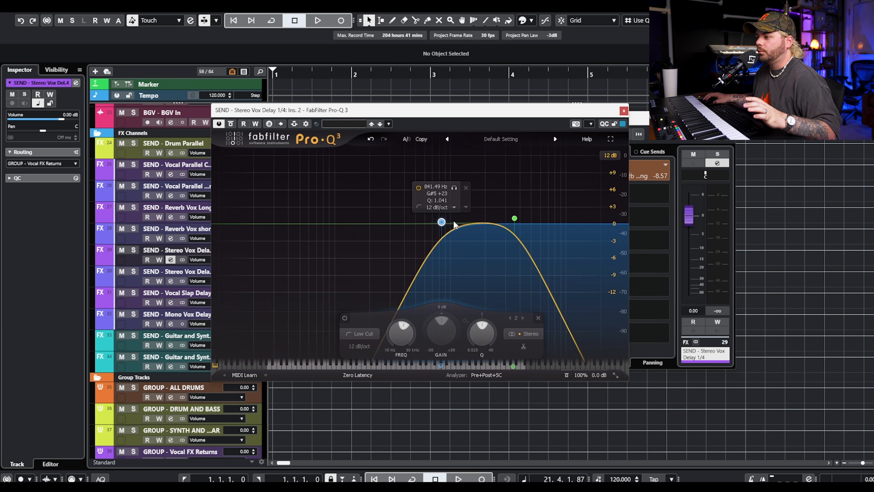
pyautogui.moveTo(514, 219); pyautogui.dragTo(400, 226)
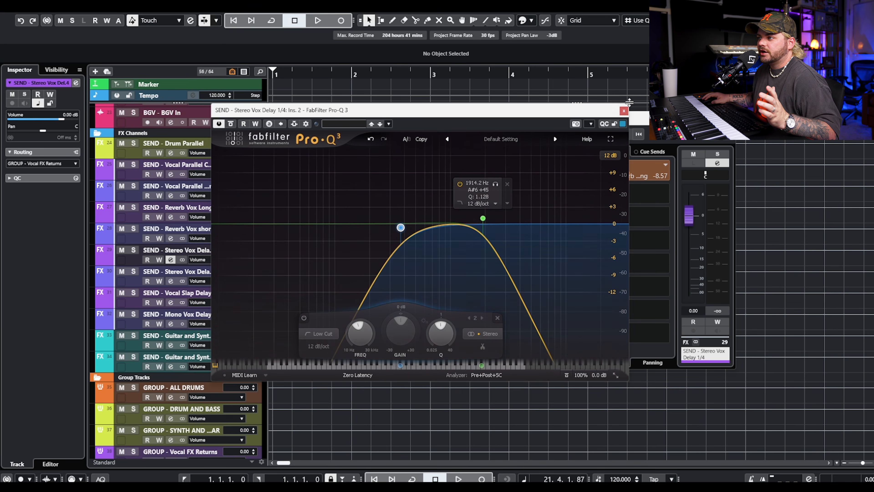
pyautogui.click(624, 111)
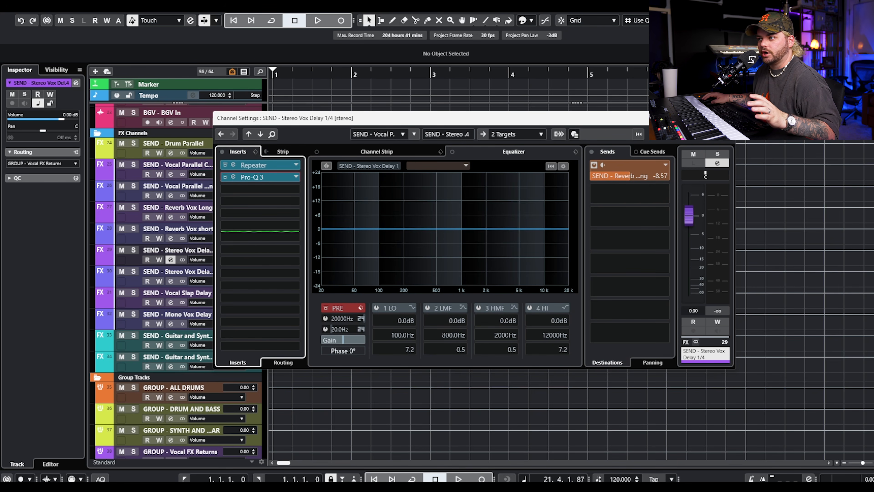
# View the channel settings of SEND - Stereo Vox Delay 1/8 and its Repeater insert, closing both windows
pyautogui.click(727, 118)
pyautogui.click(171, 281)
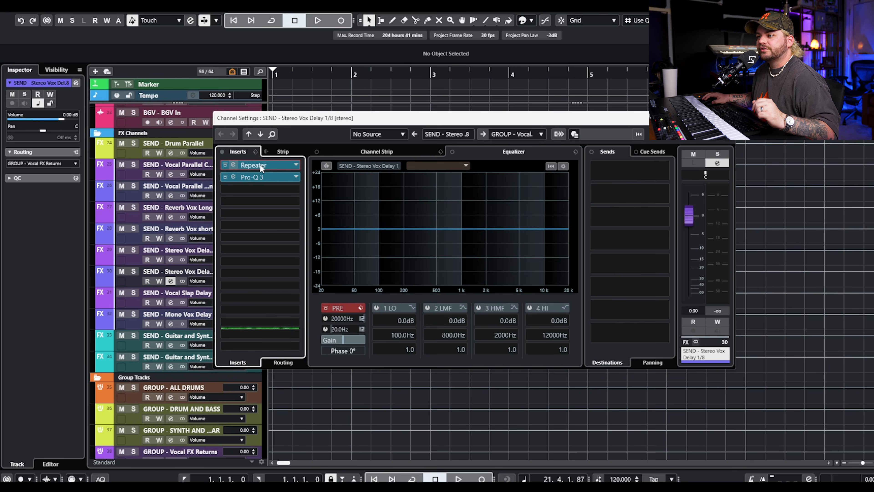
pyautogui.click(260, 166)
pyautogui.click(736, 117)
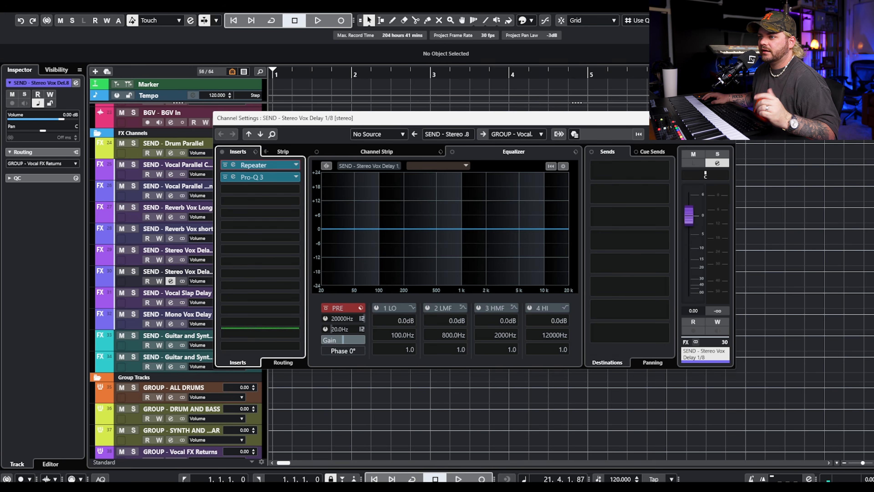
pyautogui.click(726, 117)
# View the channel settings of SEND - Vocal Slap Delay and its Repeater insert, closing both windows
pyautogui.click(173, 299)
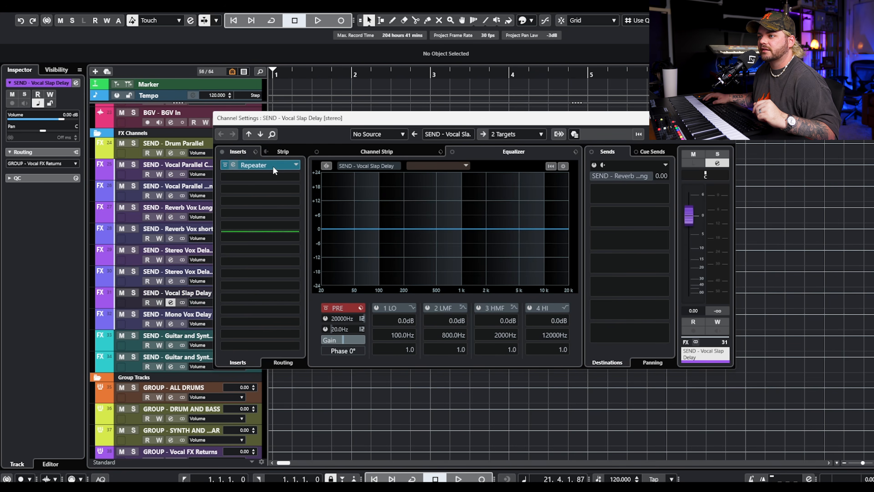
pyautogui.click(277, 168)
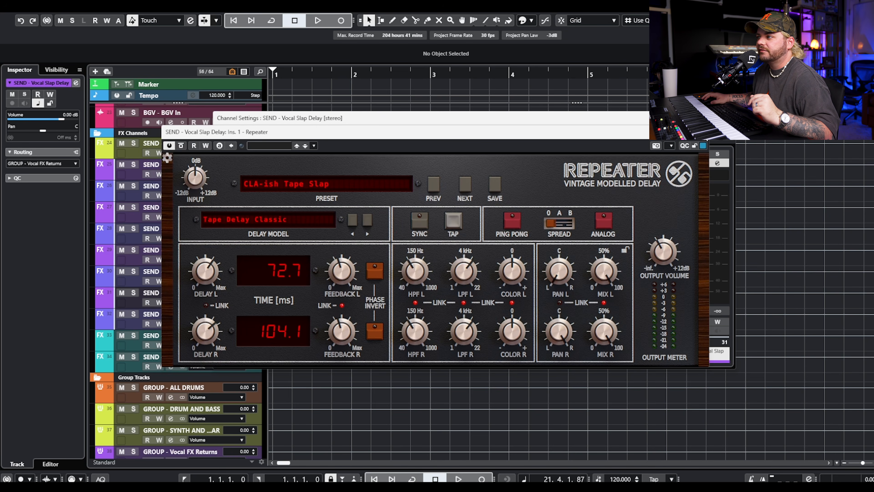
pyautogui.click(700, 132)
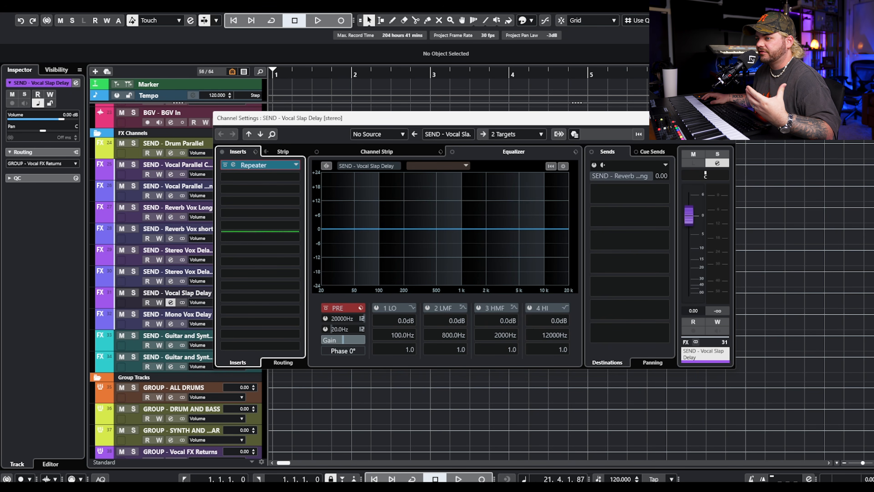
pyautogui.click(727, 118)
# View the channel settings of SEND - Mono Vox Delay and its H-Delay Stereo insert, closing both windows
pyautogui.click(174, 322)
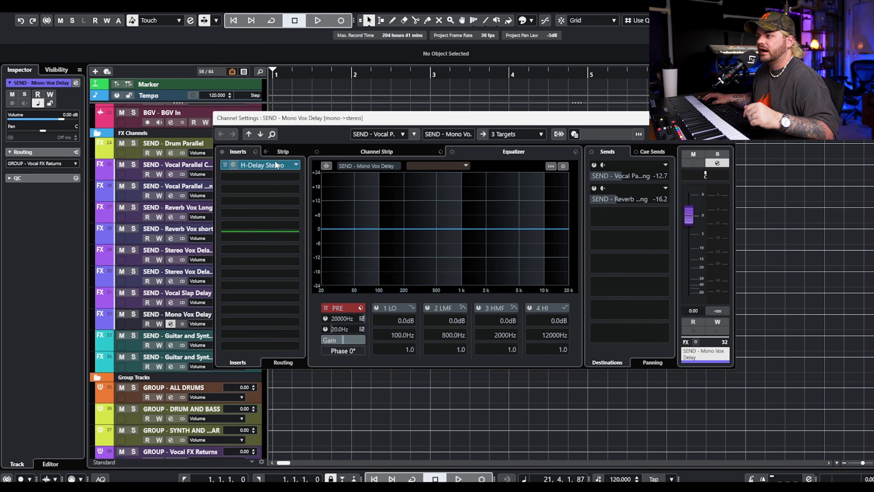
pyautogui.click(234, 165)
pyautogui.moveTo(809, 263); pyautogui.dragTo(688, 188)
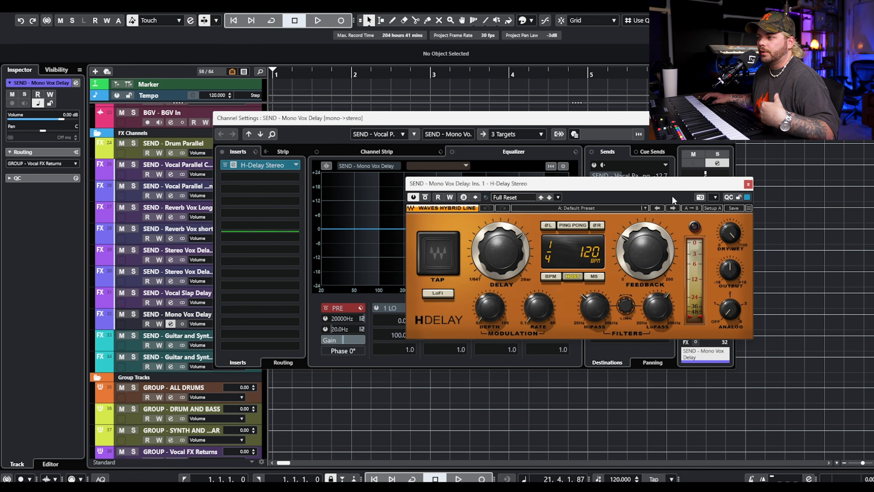
pyautogui.click(748, 184)
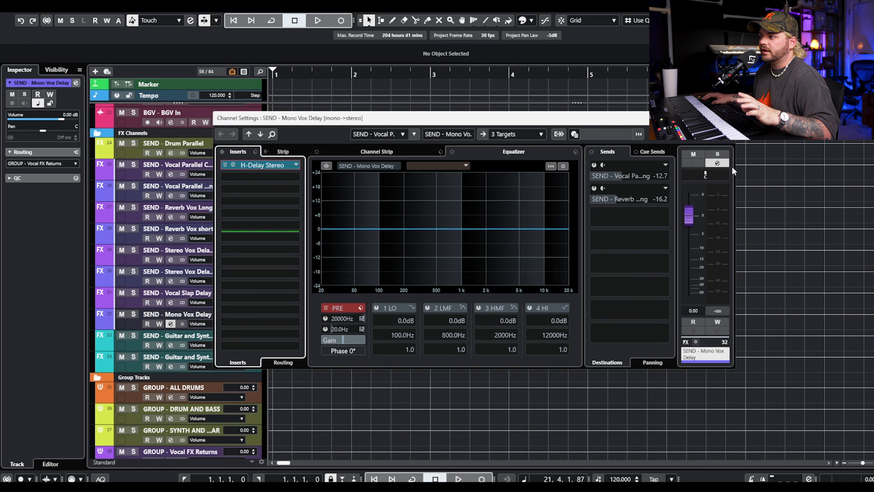
pyautogui.click(727, 118)
# View the channel settings of SEND - Guitar and Synth Delay and SEND - Guitar and Synth Reverb, closing the window
pyautogui.click(171, 345)
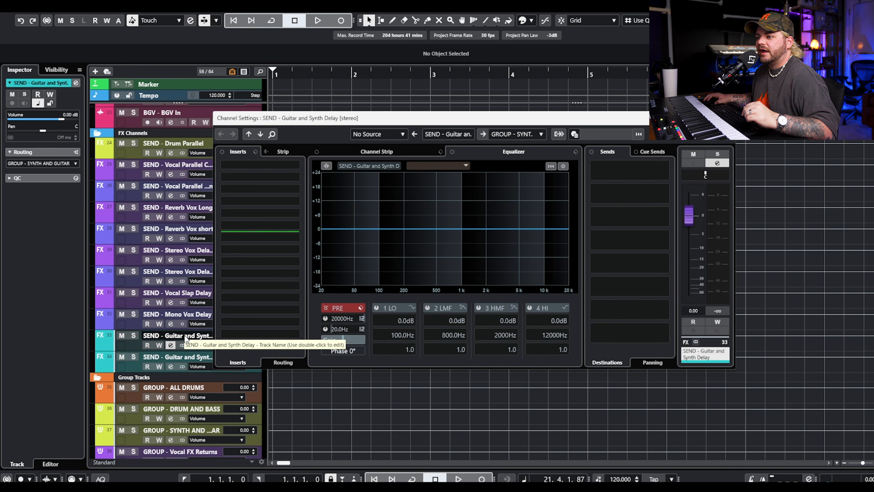
pyautogui.click(171, 366)
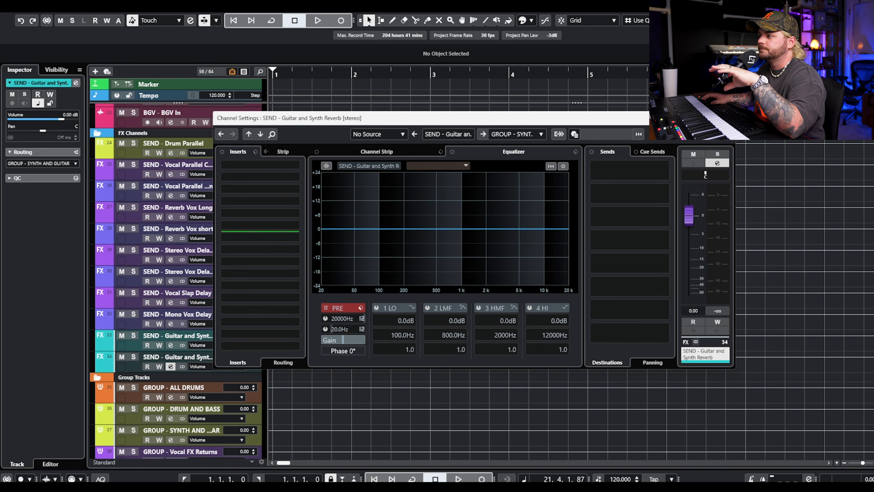
pyautogui.click(727, 118)
# Check the output routing of SEND - Drum Parallel, GROUP - ALL DRUMS, SEND - Vocal Parallel Compression and GROUP - Vocal FX Returns
pyautogui.click(253, 154)
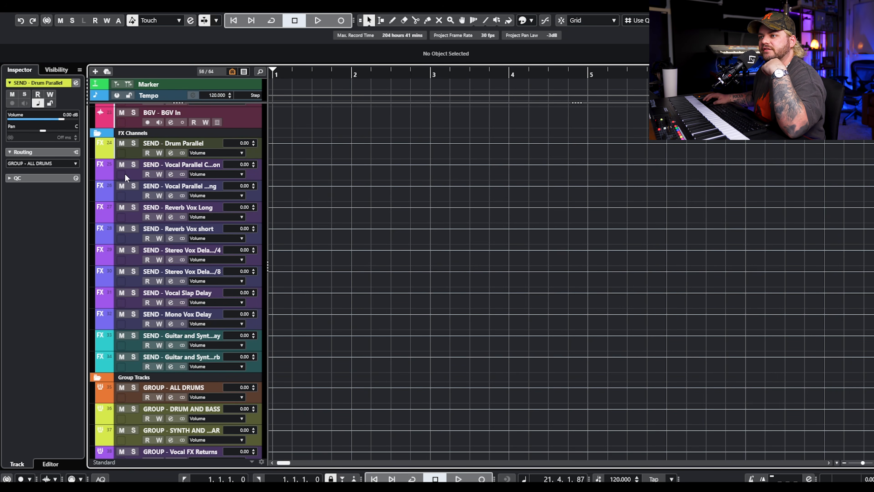
pyautogui.click(255, 402)
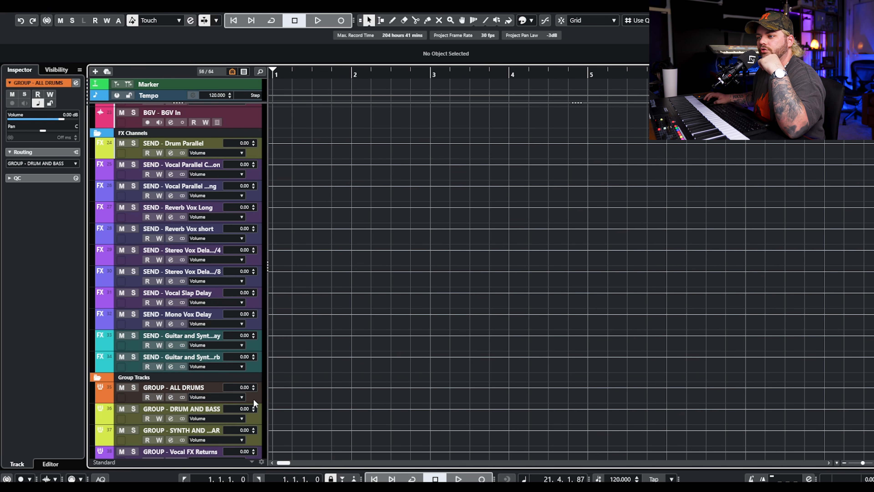
pyautogui.click(258, 176)
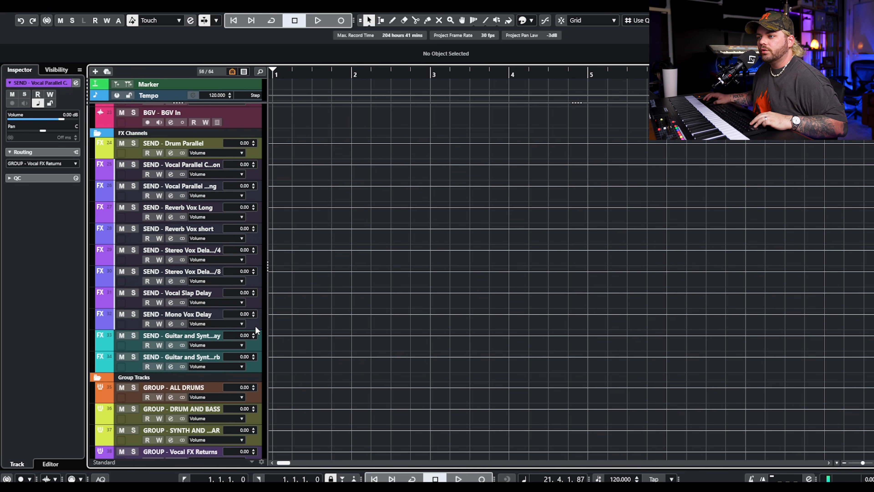
pyautogui.scroll(-3, 274, 396)
pyautogui.click(247, 390)
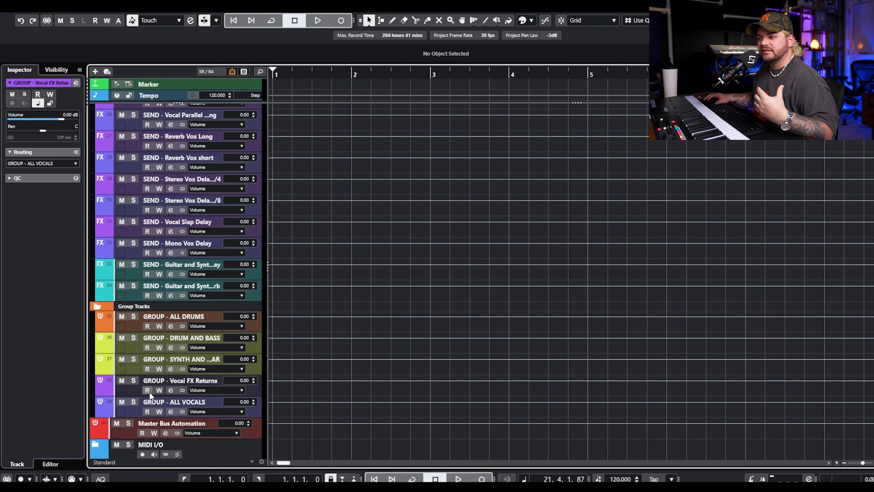
# Solo GROUP - Vocal FX Returns briefly and clear the solo again
pyautogui.click(131, 380)
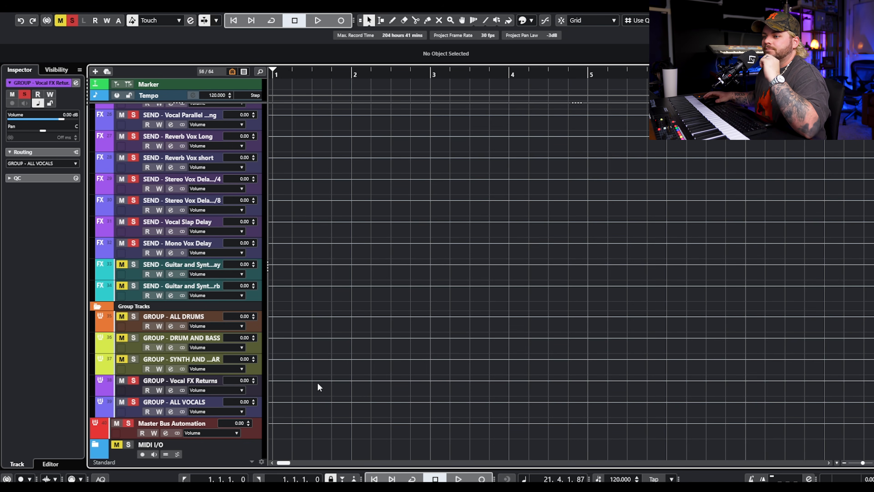
pyautogui.click(132, 380)
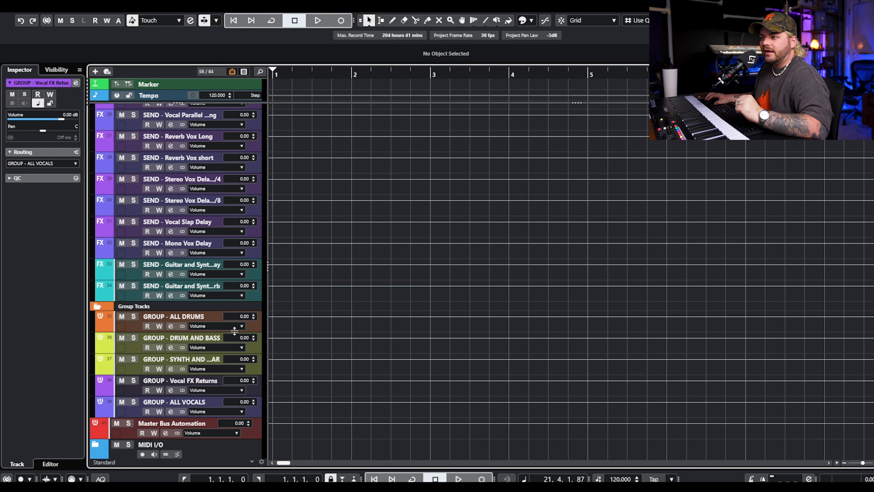
pyautogui.scroll(10, 234, 332)
pyautogui.scroll(-10, 256, 280)
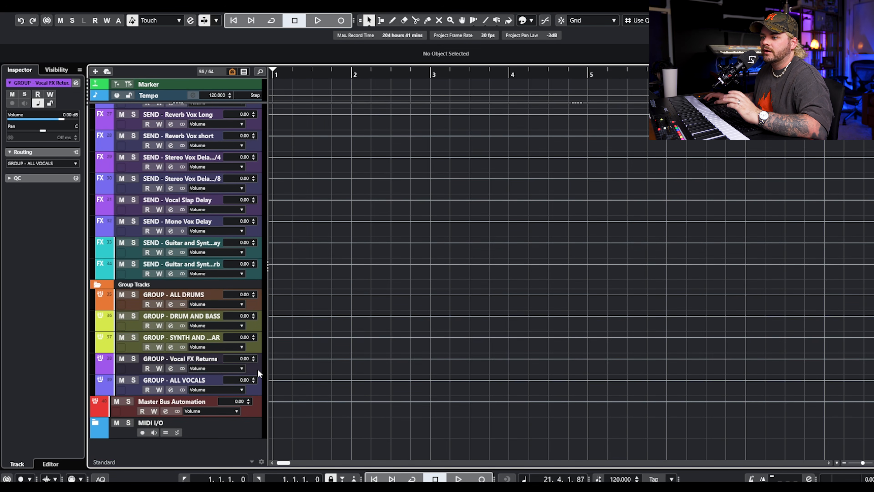
# Cut the lows to -15.5 dB and the highs to -14.0 dB in the GROUP - Vocal FX Returns equalizer, switching both bands off again
pyautogui.click(171, 368)
pyautogui.moveTo(333, 229); pyautogui.dragTo(410, 266)
pyautogui.moveTo(546, 229); pyautogui.dragTo(498, 262)
pyautogui.doubleClick(410, 266)
pyautogui.doubleClick(499, 262)
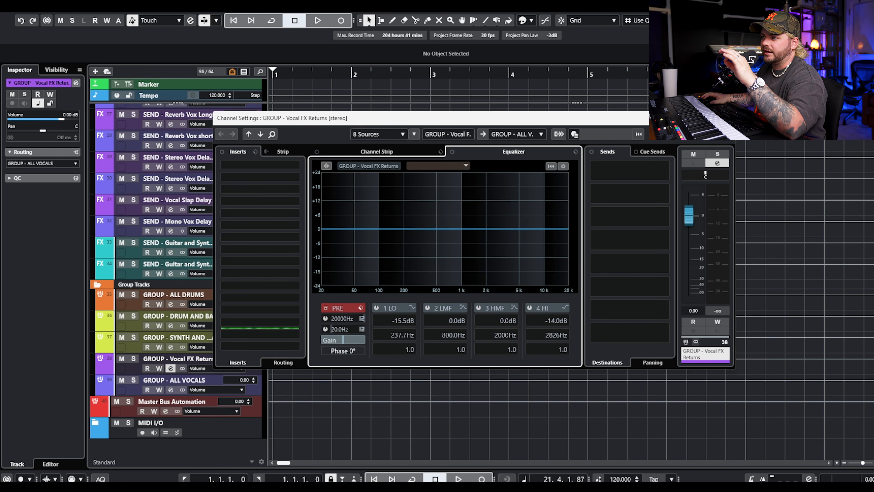
pyautogui.click(345, 395)
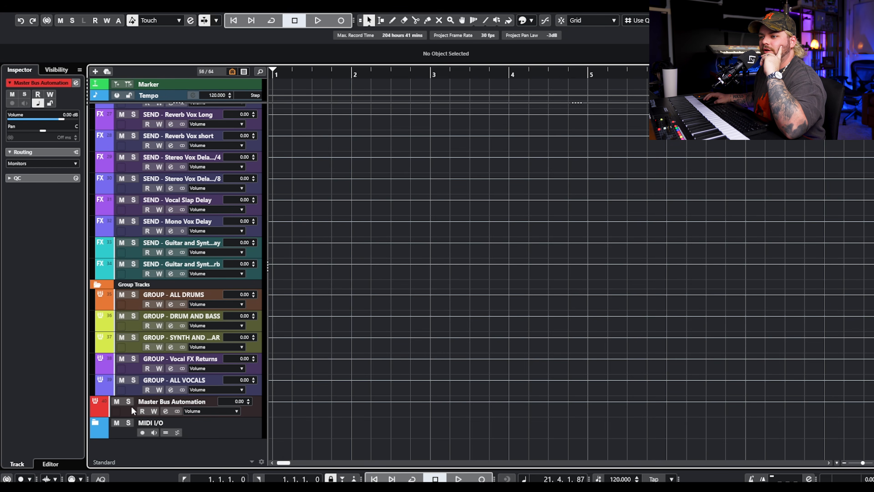
# View the channel settings of Master Bus Automation and the list of groups feeding it, closing the window
pyautogui.click(166, 411)
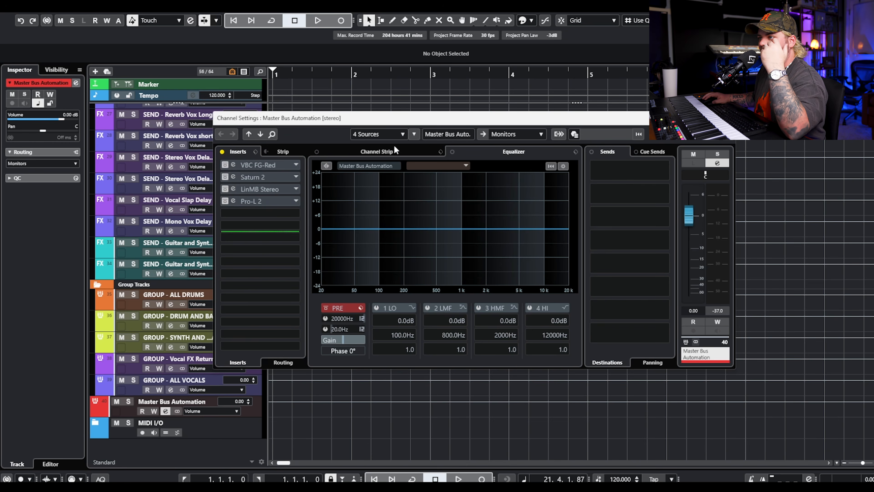
pyautogui.click(414, 134)
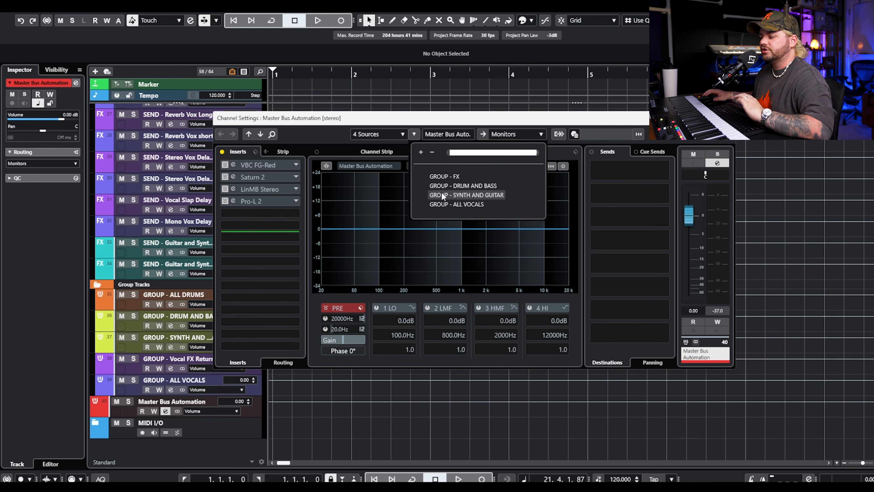
pyautogui.click(332, 144)
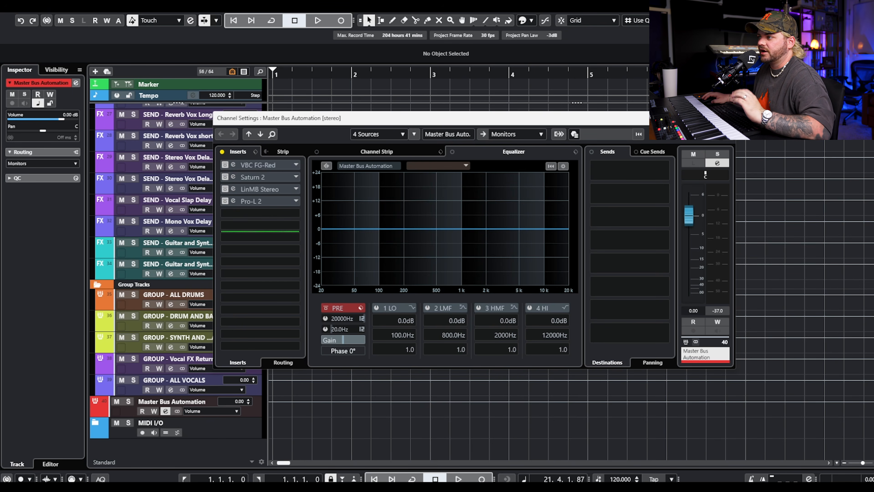
pyautogui.click(727, 119)
# Look through the track list from the Main Drums folder down to the FX channels
pyautogui.scroll(12, 424, 234)
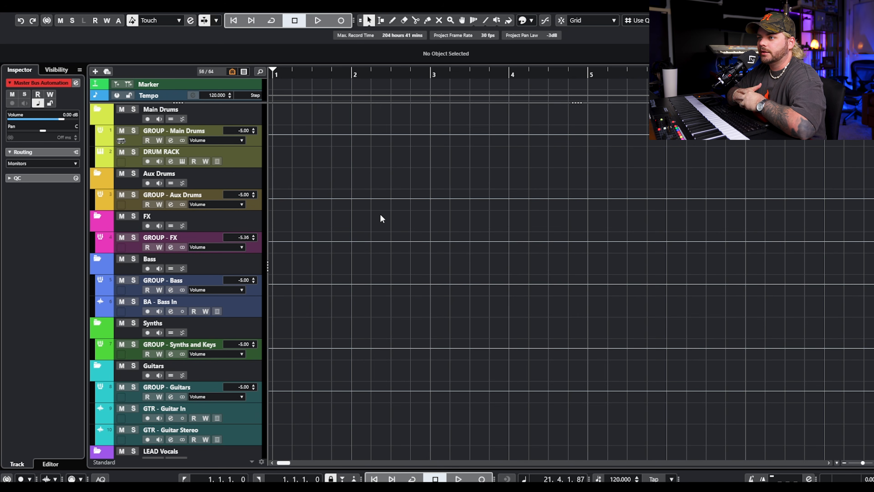
pyautogui.scroll(-8, 243, 280)
pyautogui.scroll(8, 264, 230)
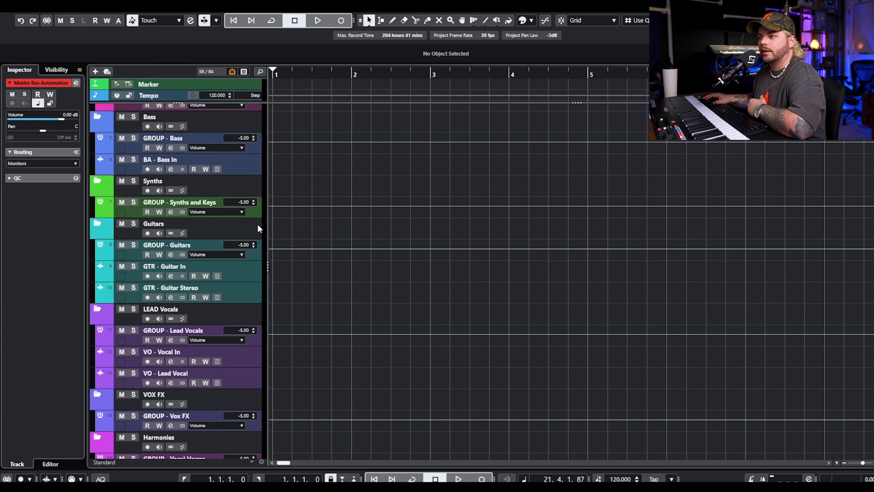
pyautogui.scroll(-12, 309, 258)
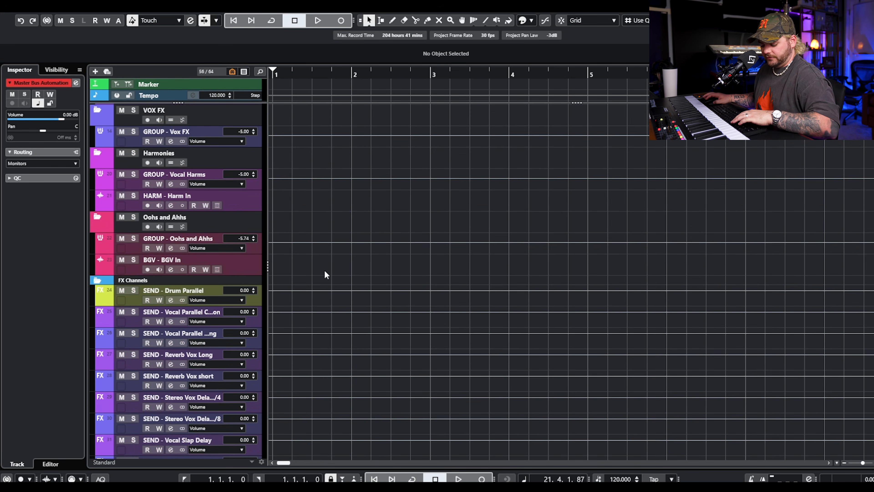
# Open the MixConsole and look across the vocal, send and group channels, closing it again
pyautogui.press('F3')
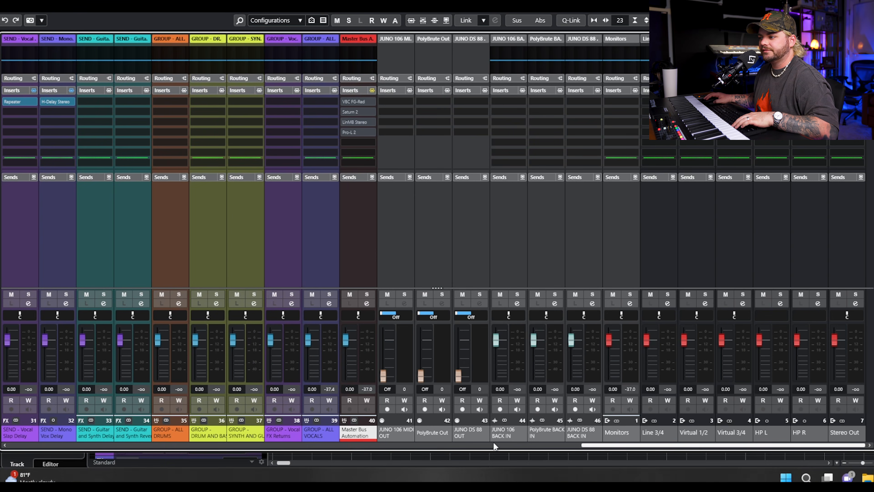
pyautogui.hscroll(-15, 456, 461)
pyautogui.moveTo(224, 456); pyautogui.dragTo(497, 446)
pyautogui.press('F3')
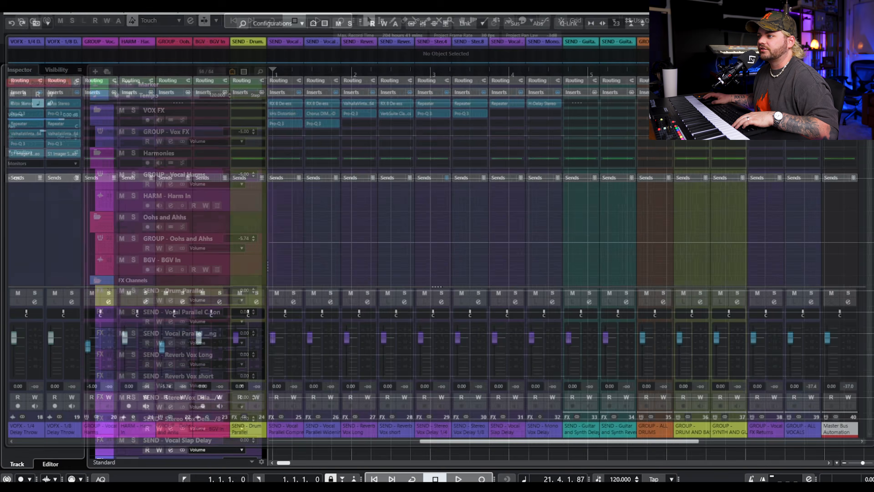
# Expand the MIDI I/O folder at the end of the track list to show its tracks
pyautogui.scroll(-10, 355, 255)
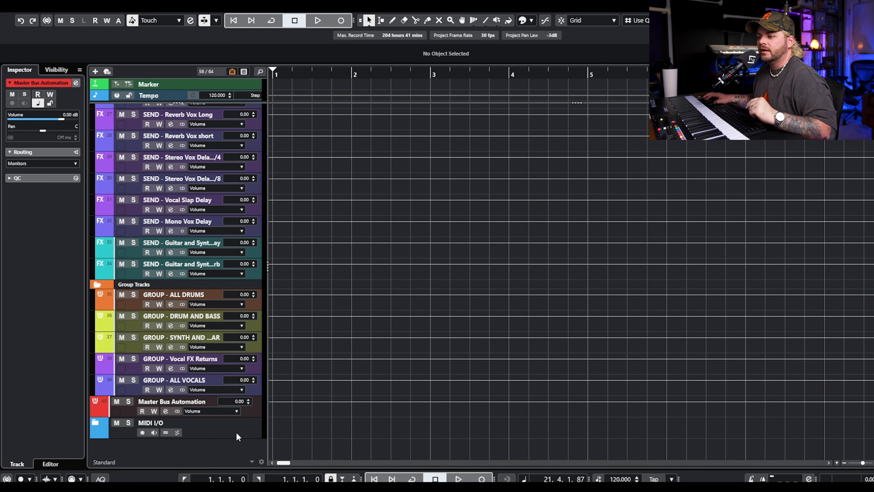
pyautogui.click(237, 436)
pyautogui.click(98, 424)
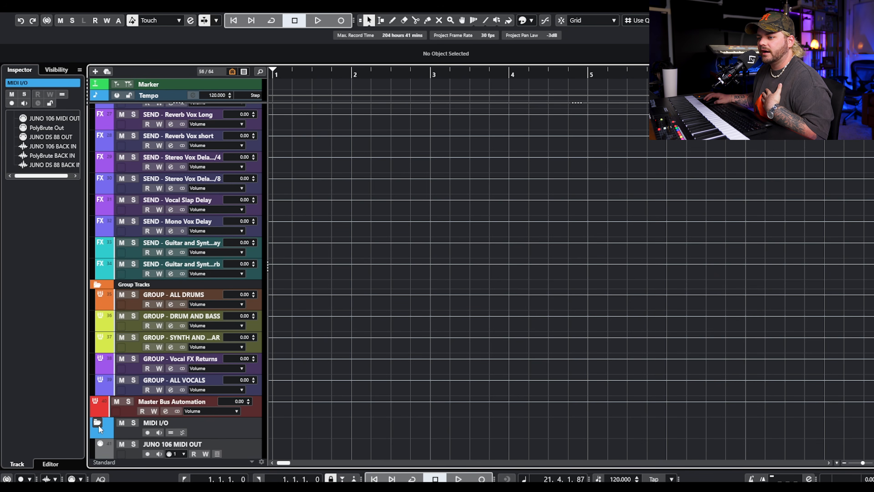
pyautogui.scroll(-5, 336, 436)
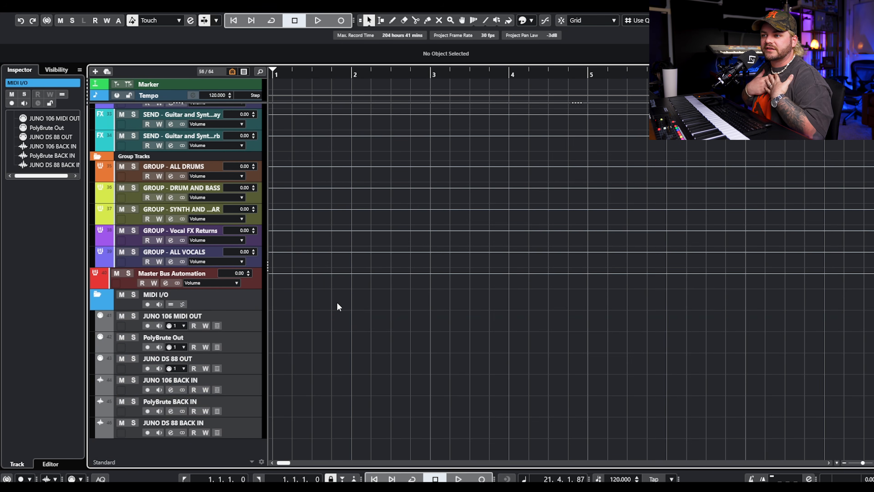
# View the MIDI routing of the JUNO 106 MIDI OUT, PolyBrute Out and JUNO DS 88 OUT tracks
pyautogui.click(250, 328)
pyautogui.click(244, 348)
pyautogui.click(240, 324)
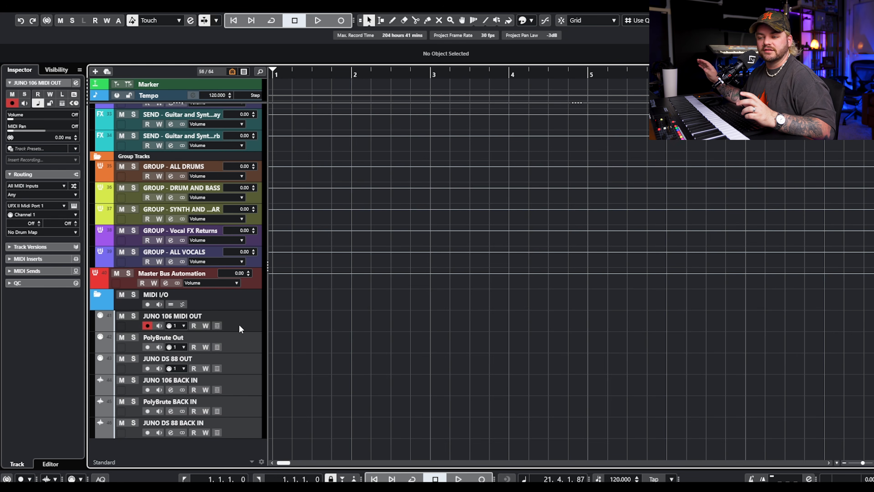
pyautogui.click(242, 345)
pyautogui.click(238, 358)
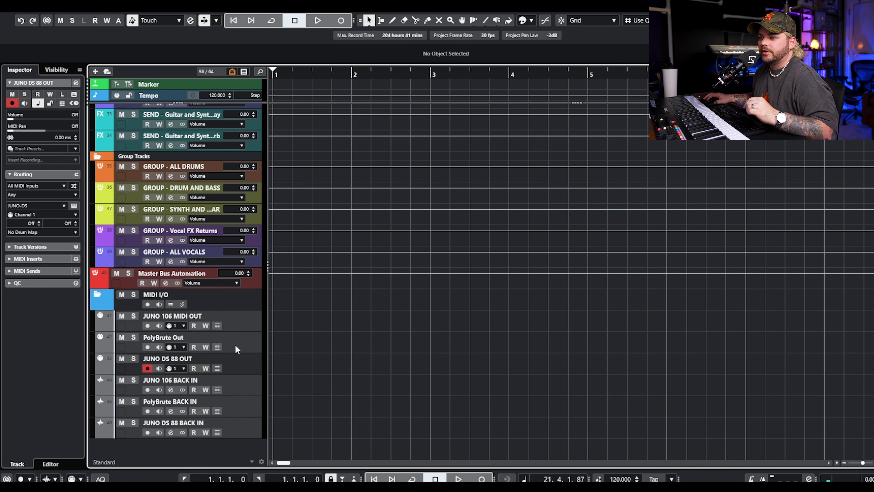
# View the input and output routing of the JUNO 106, PolyBrute and JUNO DS 88 BACK IN audio tracks
pyautogui.click(239, 386)
pyautogui.click(240, 413)
pyautogui.click(238, 432)
pyautogui.click(235, 406)
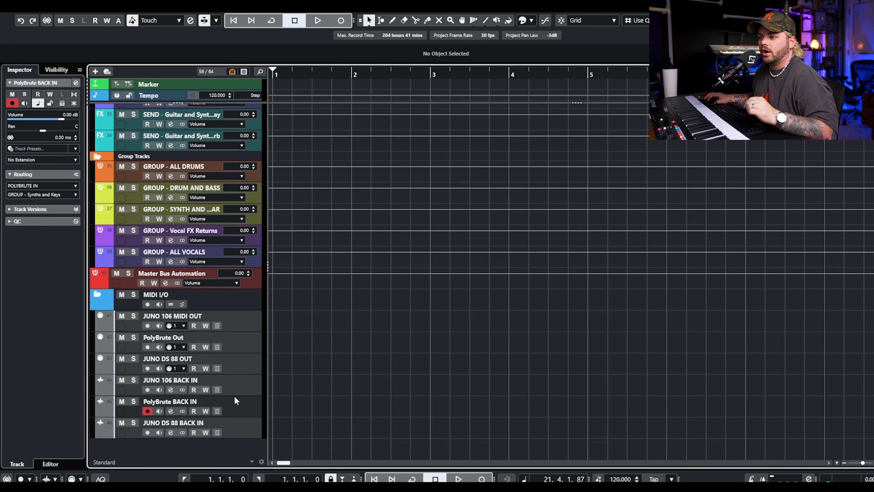
# Go back up through the MIDI out tracks and compare the routing of JUNO 106 MIDI OUT with JUNO 106 BACK IN
pyautogui.click(237, 387)
pyautogui.click(240, 370)
pyautogui.click(241, 345)
pyautogui.click(242, 322)
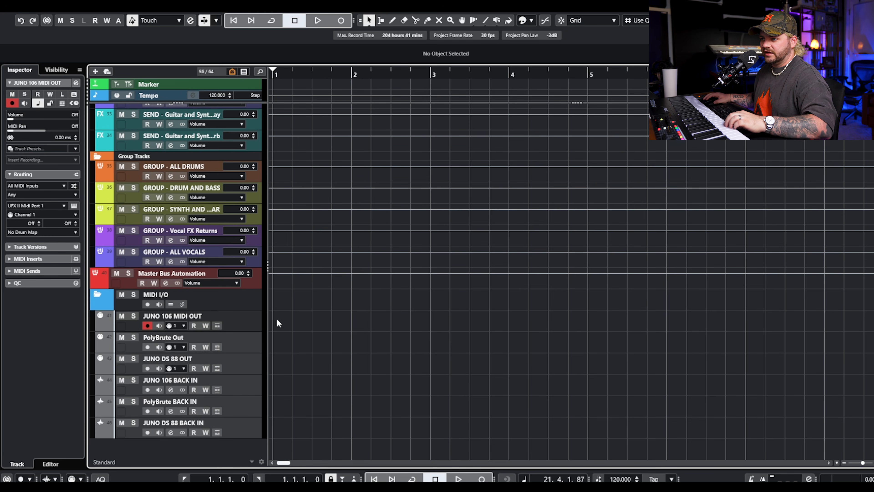
pyautogui.click(245, 391)
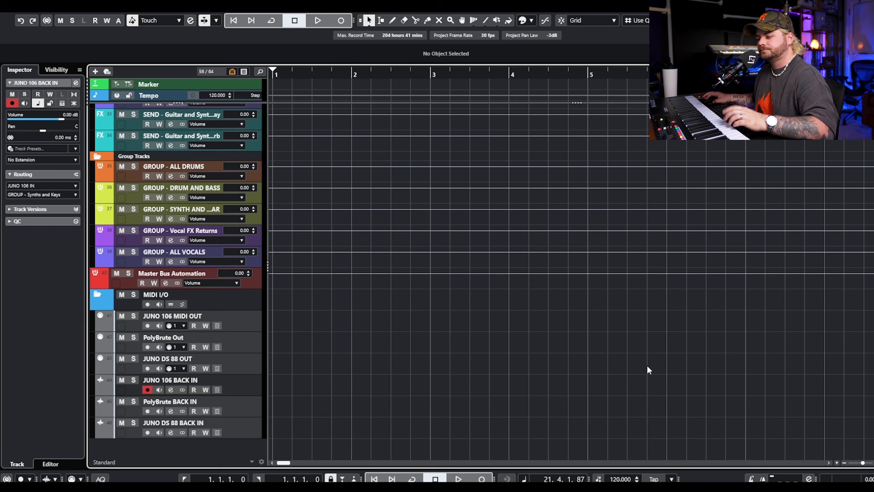
# Check the MIDI outputs of PolyBrute Out and JUNO DS 88 OUT and recheck the BACK IN tracks' inputs, ending on JUNO DS 88 BACK IN
pyautogui.click(261, 348)
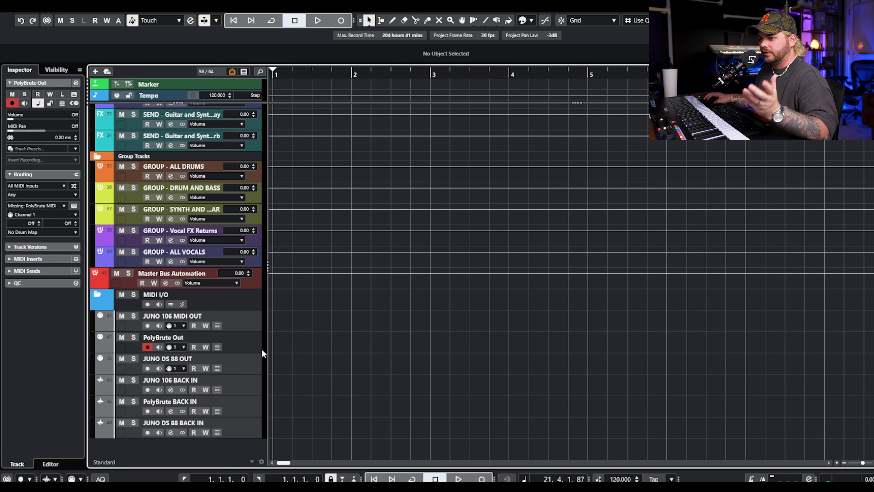
pyautogui.click(234, 362)
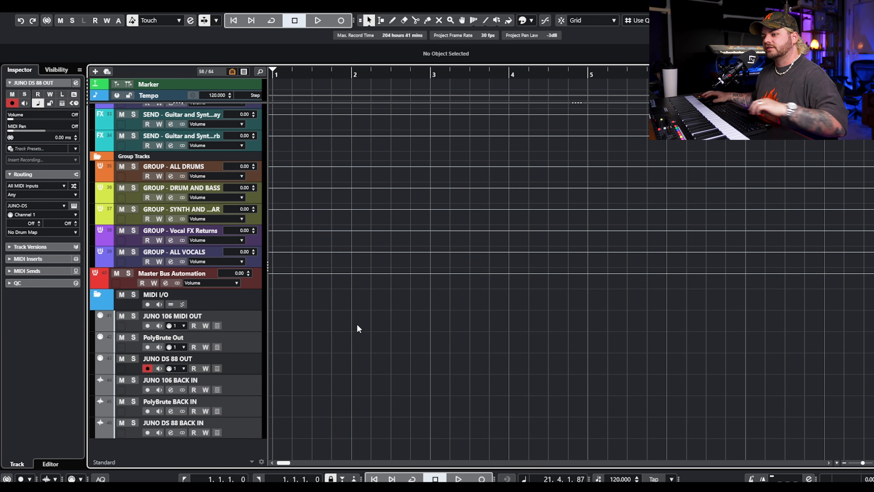
pyautogui.click(244, 409)
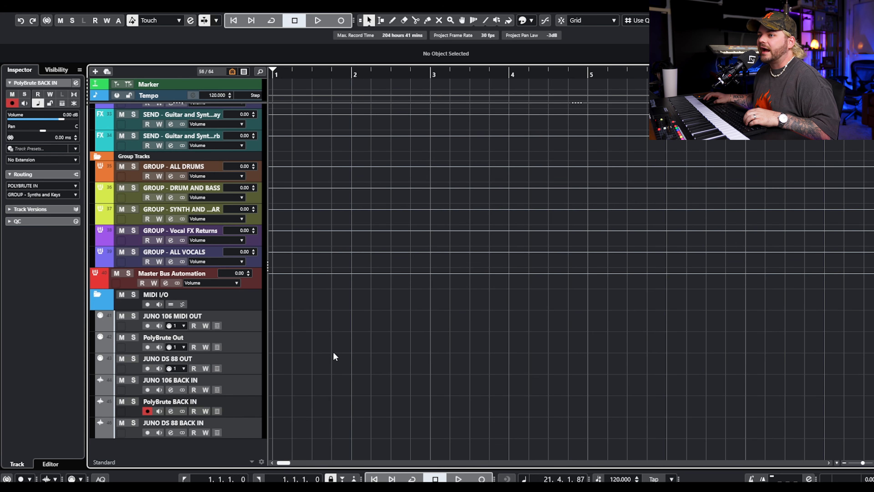
pyautogui.click(239, 384)
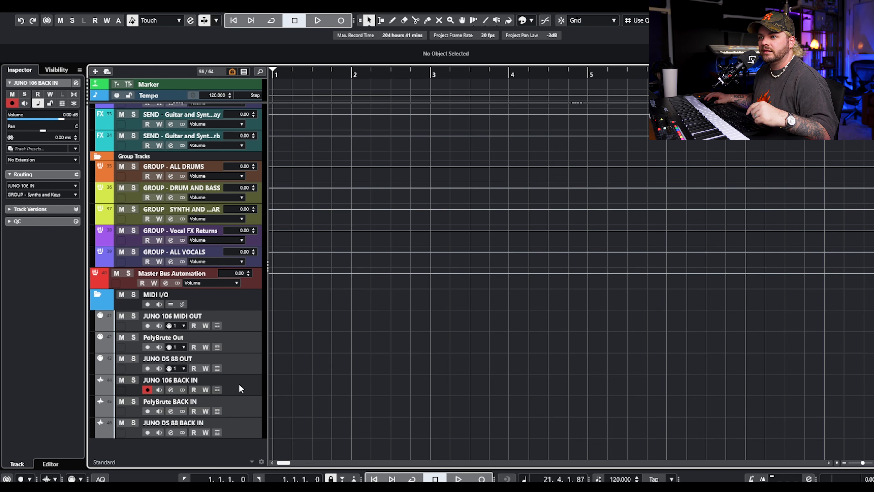
pyautogui.click(251, 430)
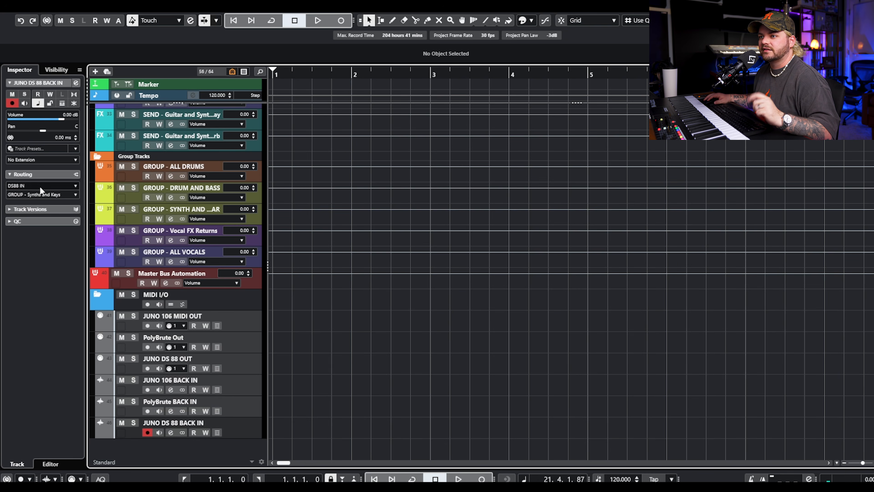